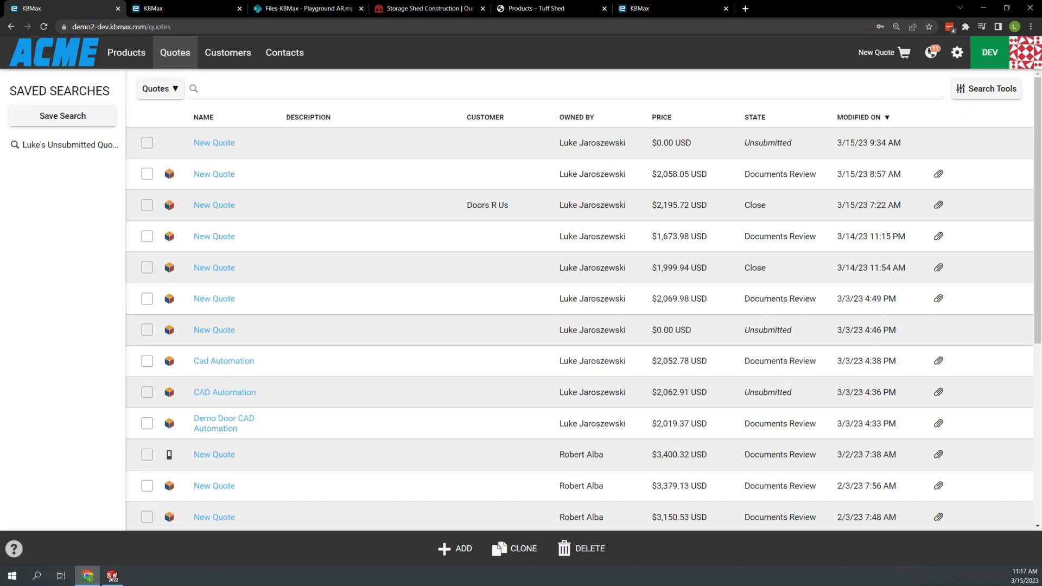
pyautogui.moveTo(0, 211); pyautogui.dragTo(492, 93)
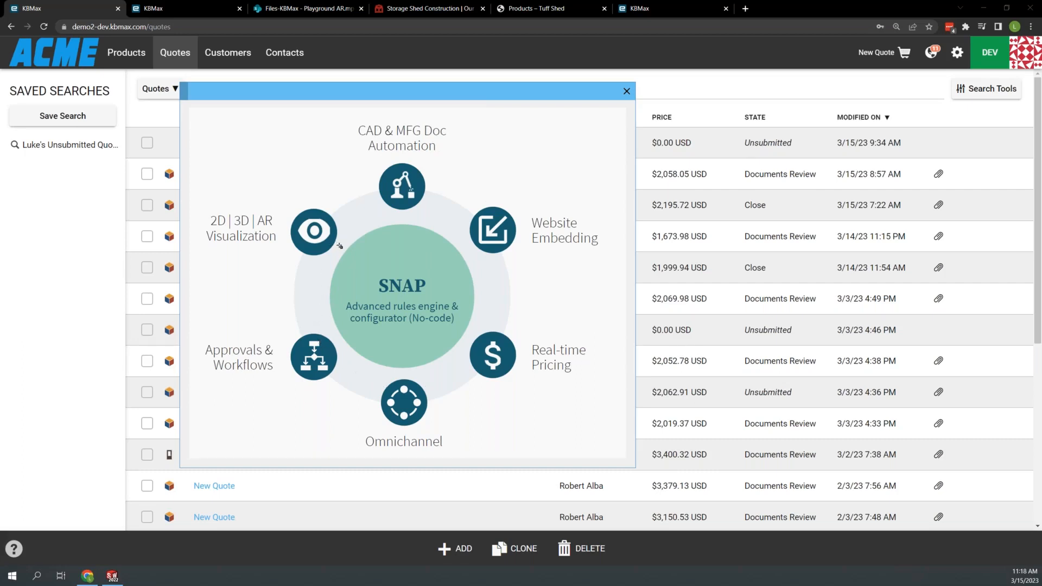
pyautogui.moveTo(340, 264)
pyautogui.mouseDown()
pyautogui.moveTo(449, 312)
pyautogui.moveTo(471, 334)
pyautogui.mouseUp()
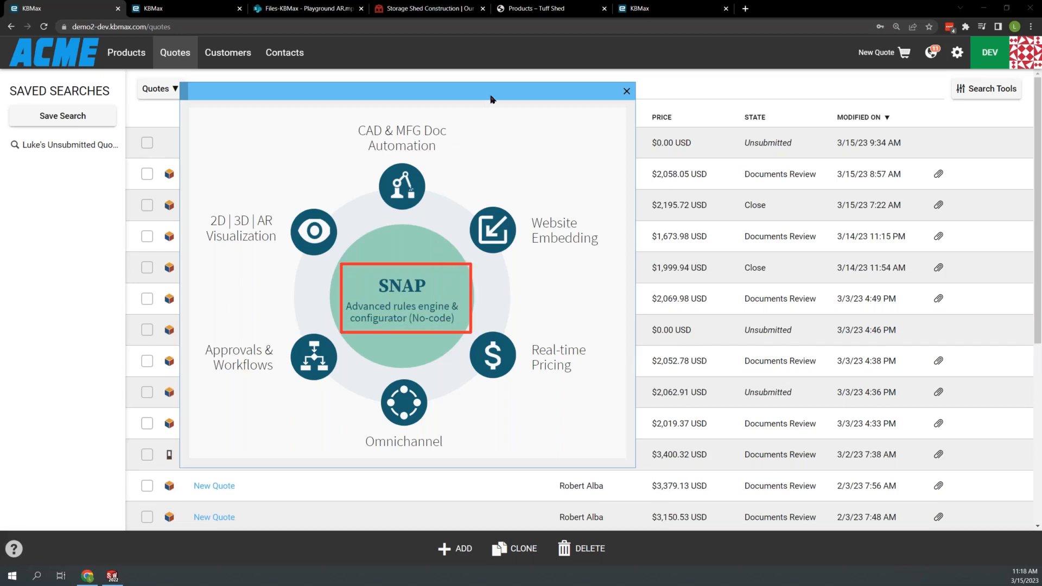
pyautogui.moveTo(490, 97); pyautogui.dragTo(0, 89)
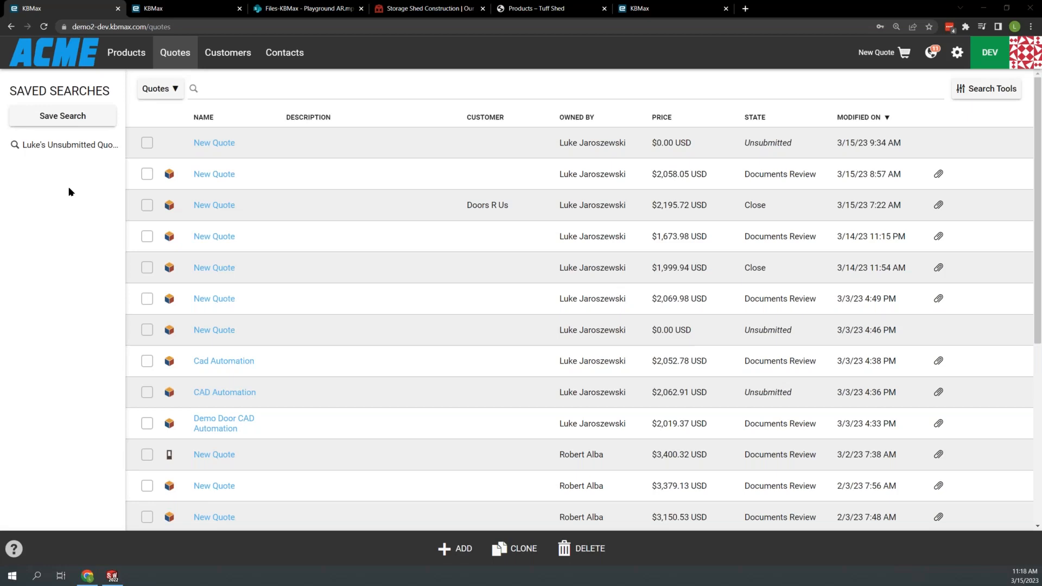
# - Create a new quote from the quotes list and save it with its default name and USD currency
pyautogui.click(177, 58)
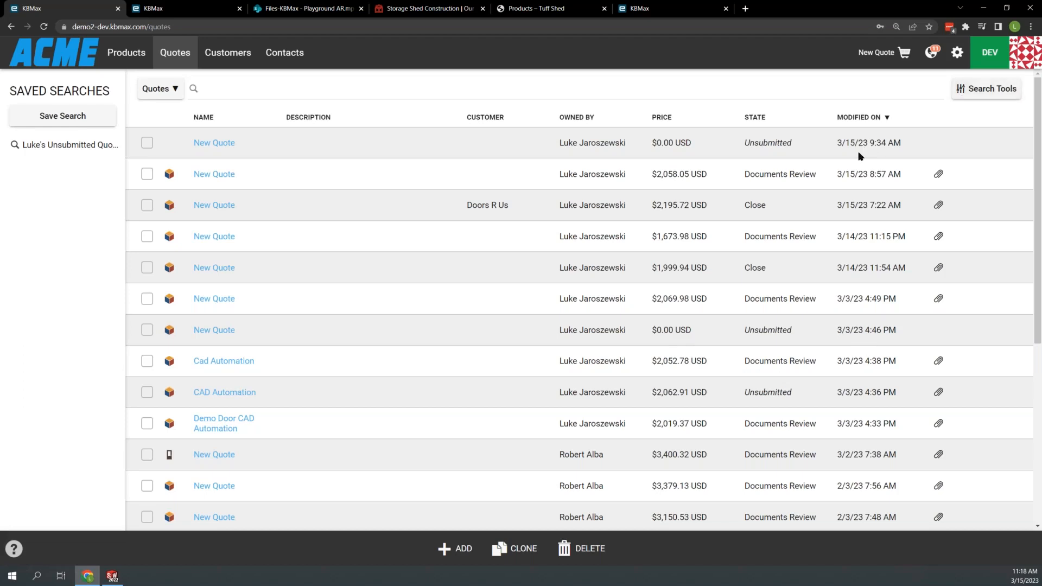
pyautogui.click(452, 550)
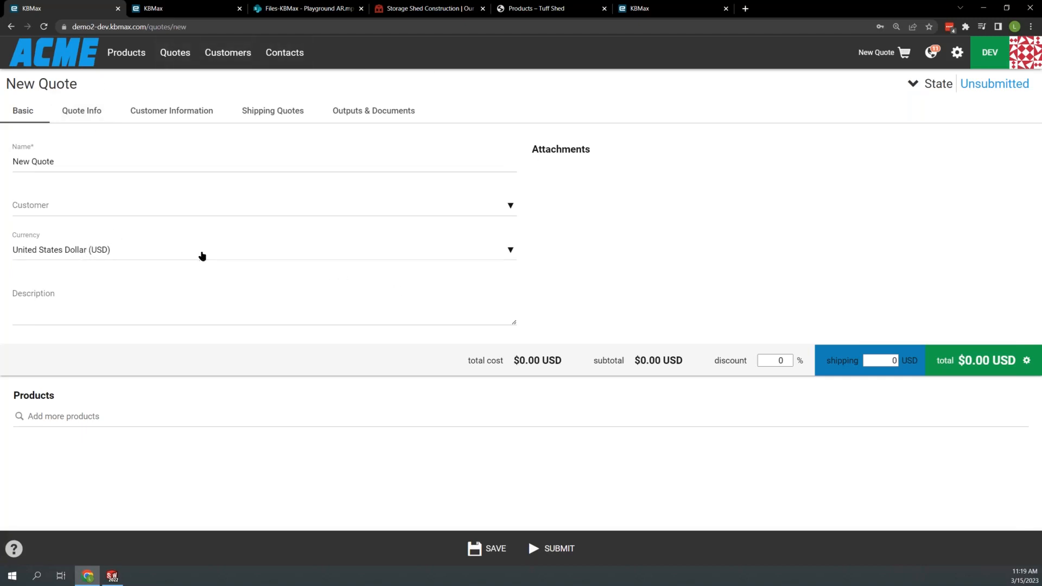
pyautogui.click(476, 549)
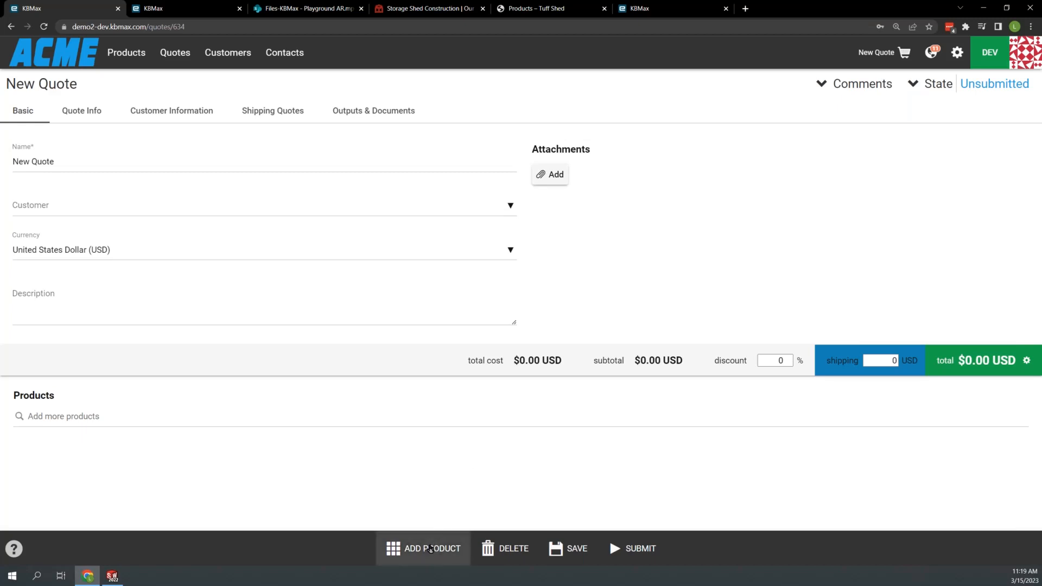
# - Start adding a product to the quote and open Front Doors from the Exterior Doors category
pyautogui.click(431, 549)
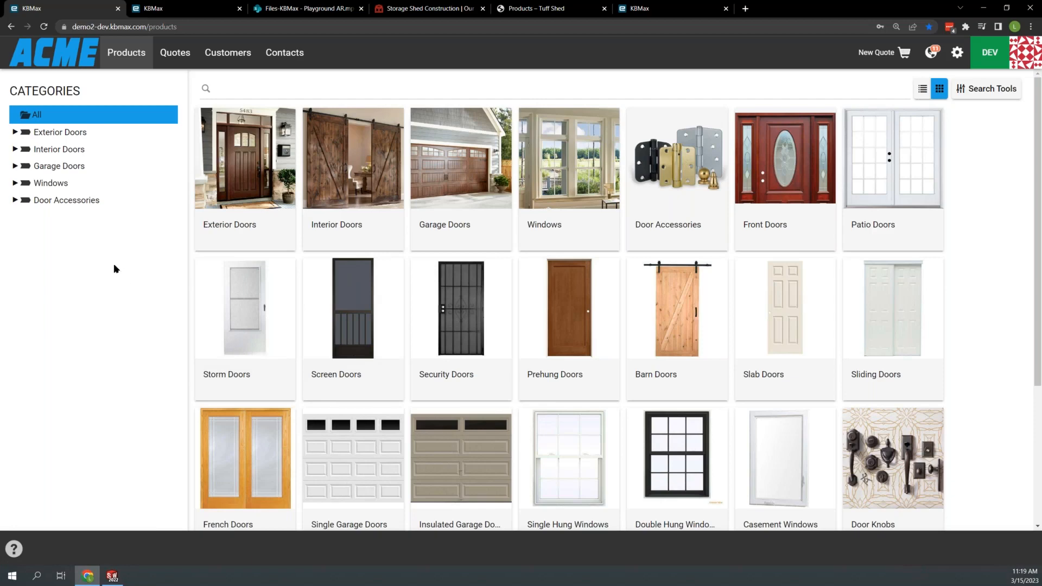
pyautogui.click(50, 134)
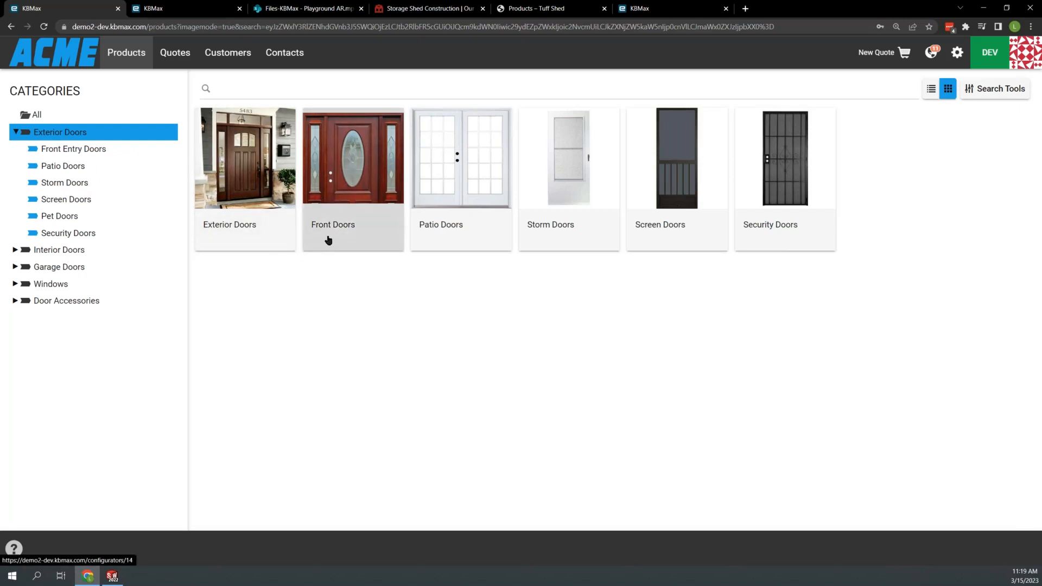
pyautogui.click(352, 215)
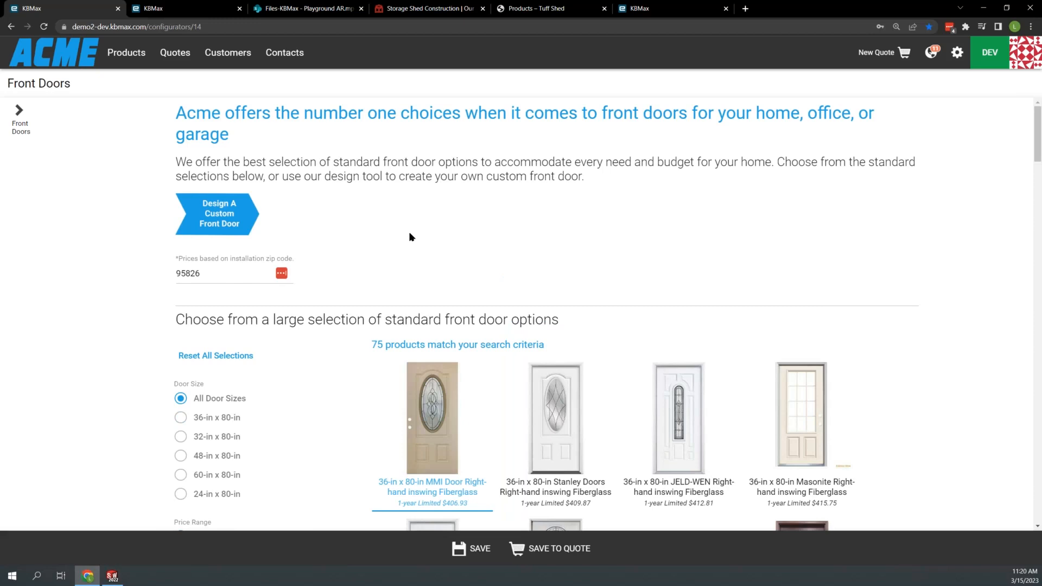
# - Filter the standard front doors to size 36-in x 80-in, price range $400 - $600 and brand MMI Door
pyautogui.scroll(-2, 423, 229)
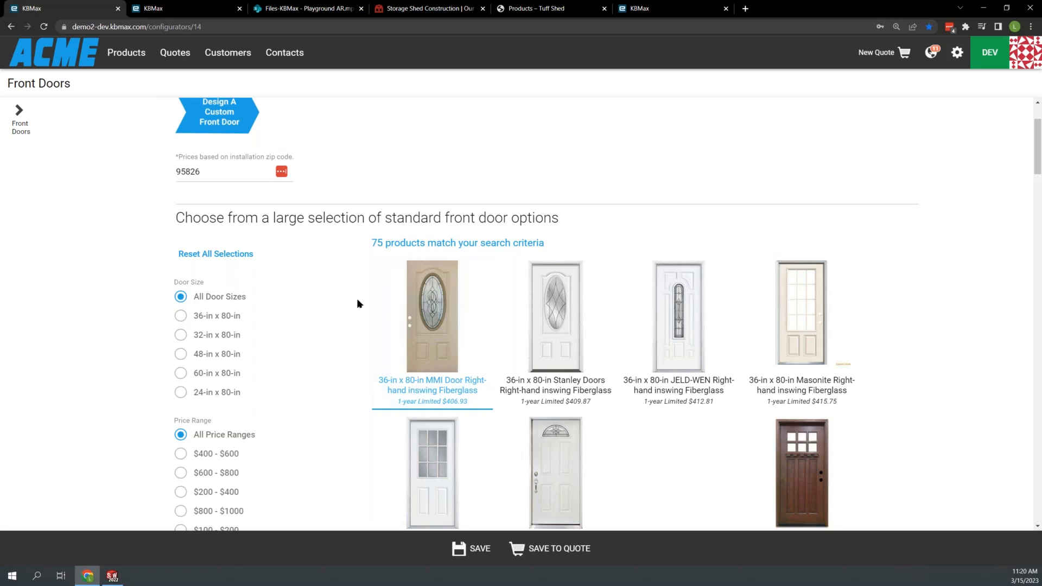
pyautogui.scroll(-2, 356, 297)
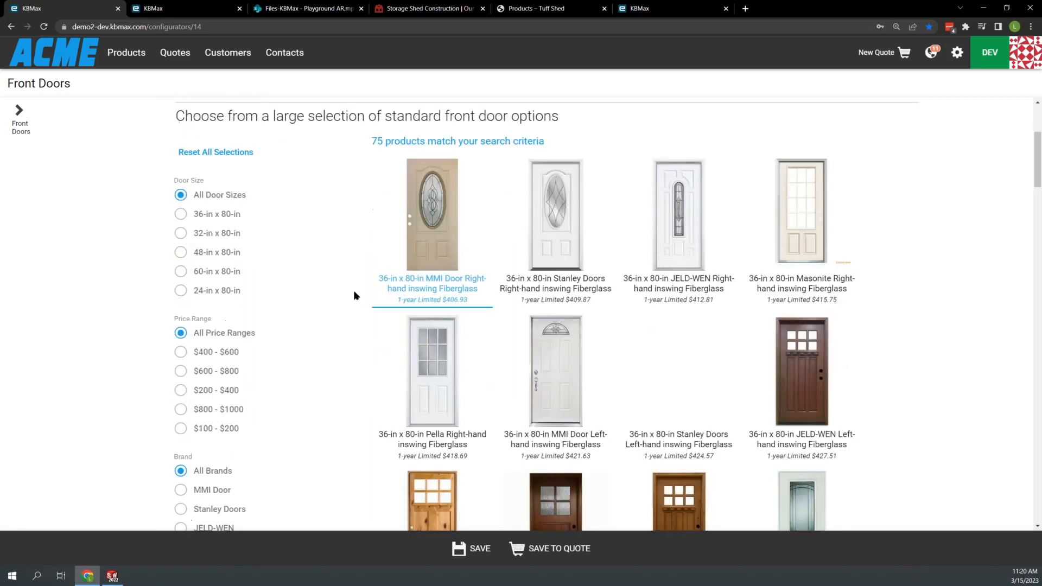
pyautogui.click(182, 215)
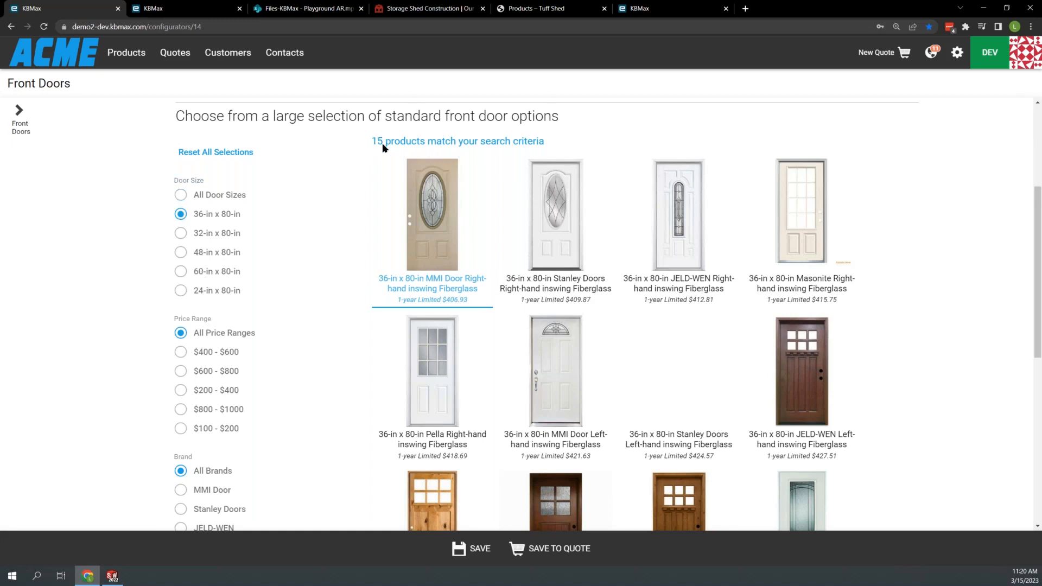
pyautogui.click(182, 353)
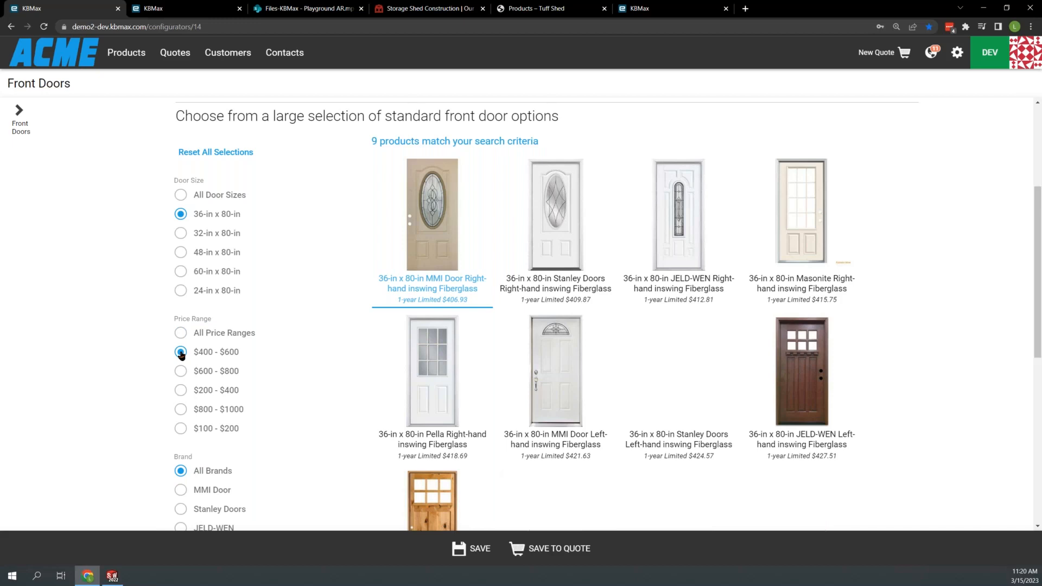
pyautogui.click(182, 490)
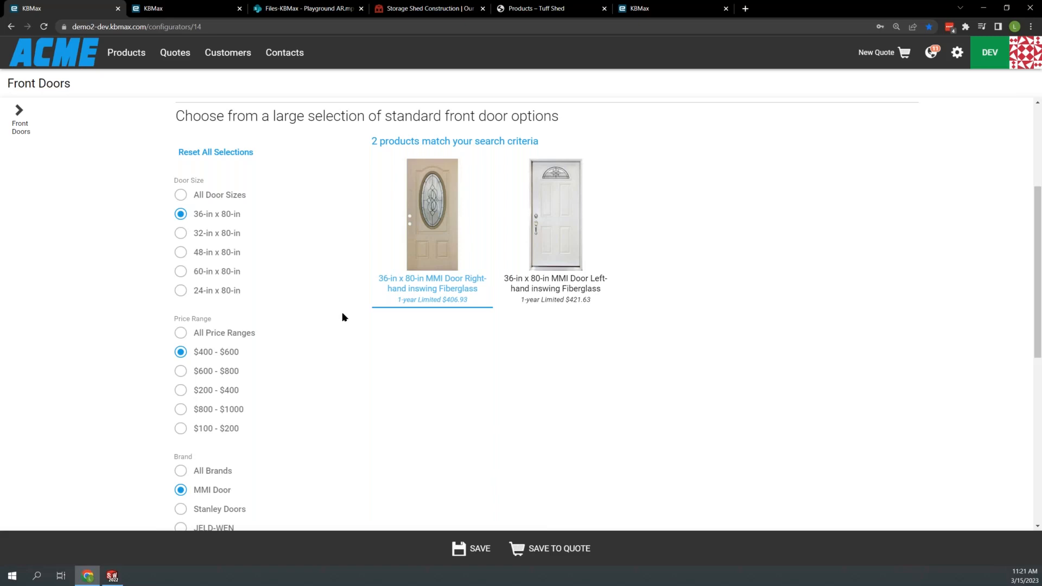
# - Start designing a custom front door with Wood as the material and Single as the door configuration
pyautogui.scroll(4, 338, 310)
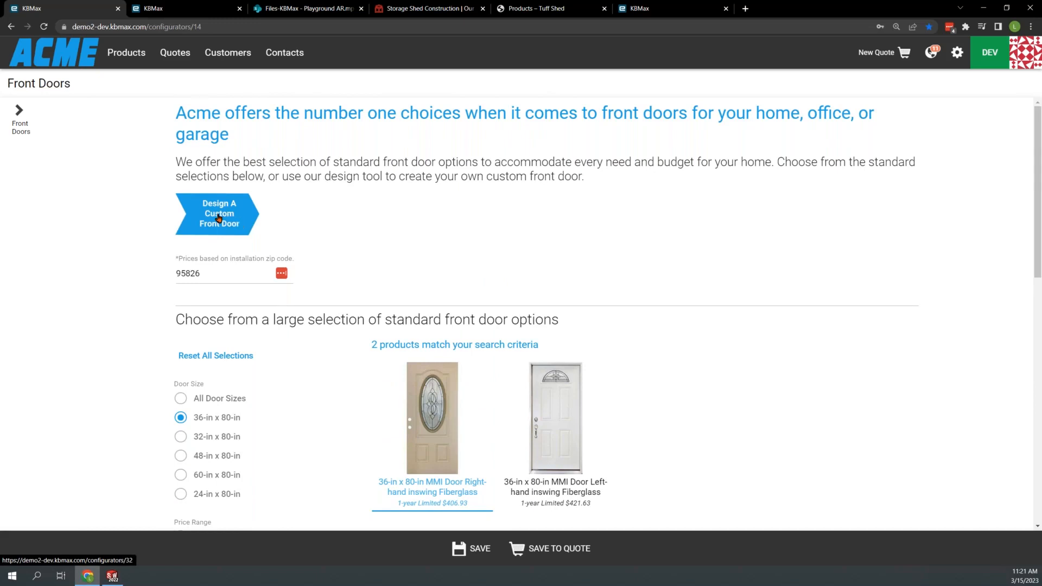
pyautogui.click(219, 218)
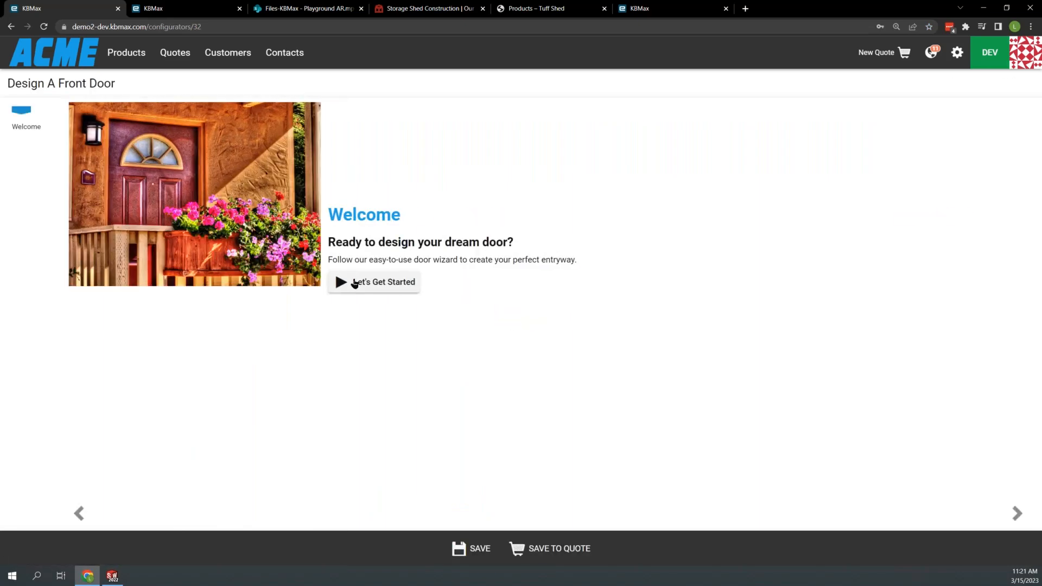
pyautogui.click(354, 283)
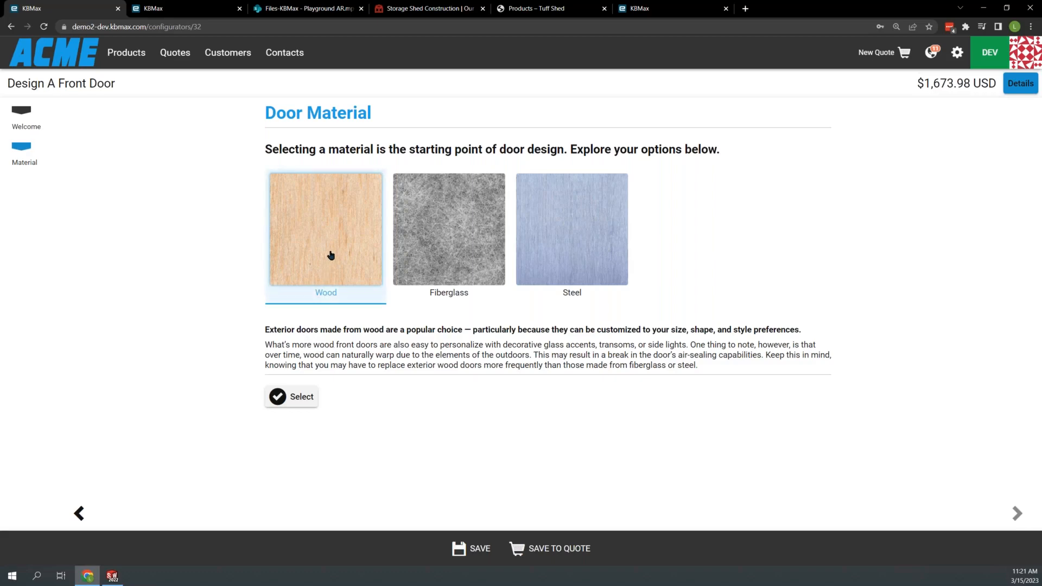
pyautogui.click(289, 402)
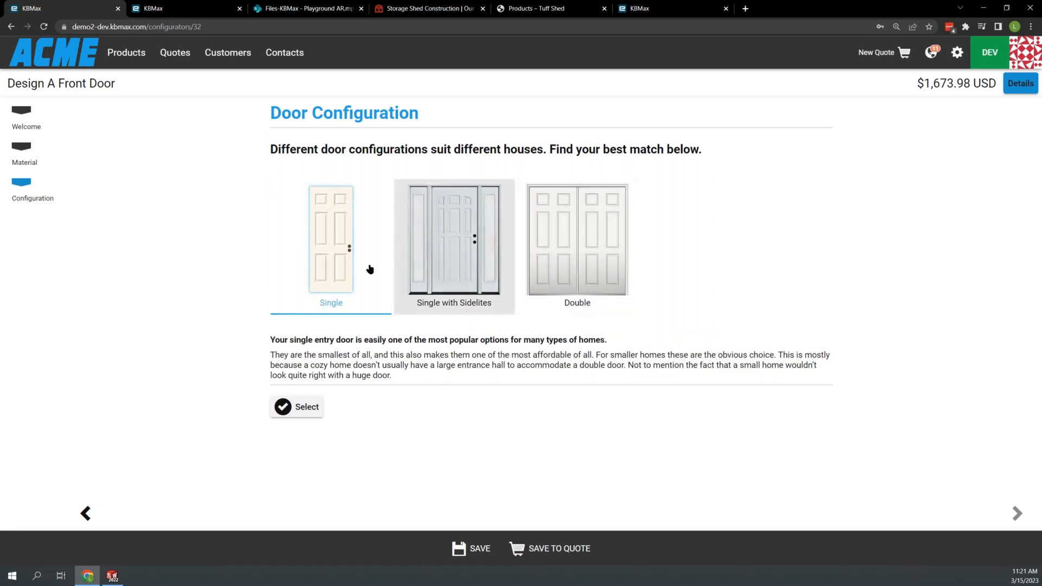
pyautogui.click(297, 409)
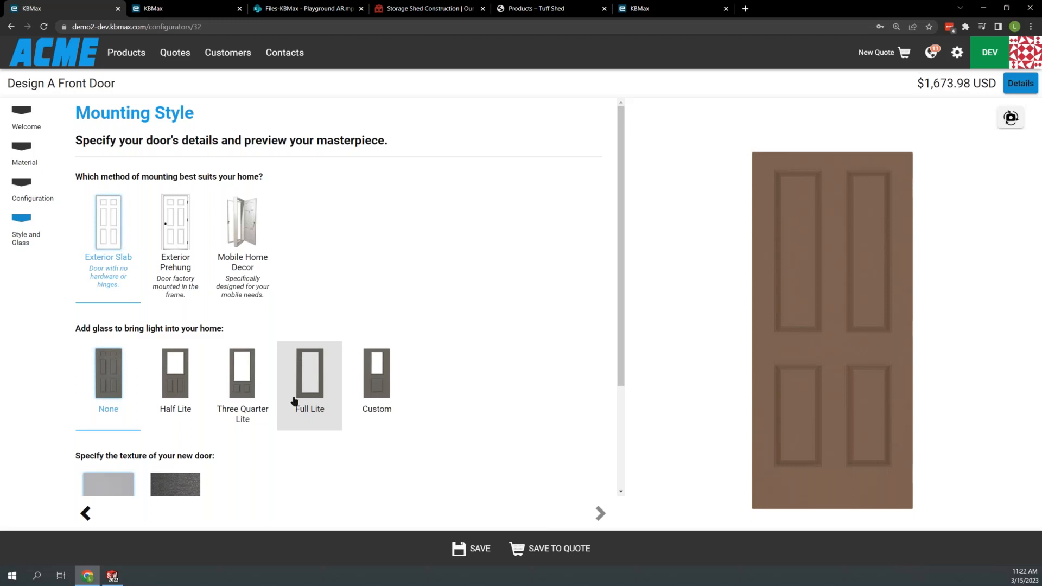
# - Give the door Exterior Prehung mounting, Three Quarter Lite glass and a Wood Grain texture
pyautogui.click(175, 269)
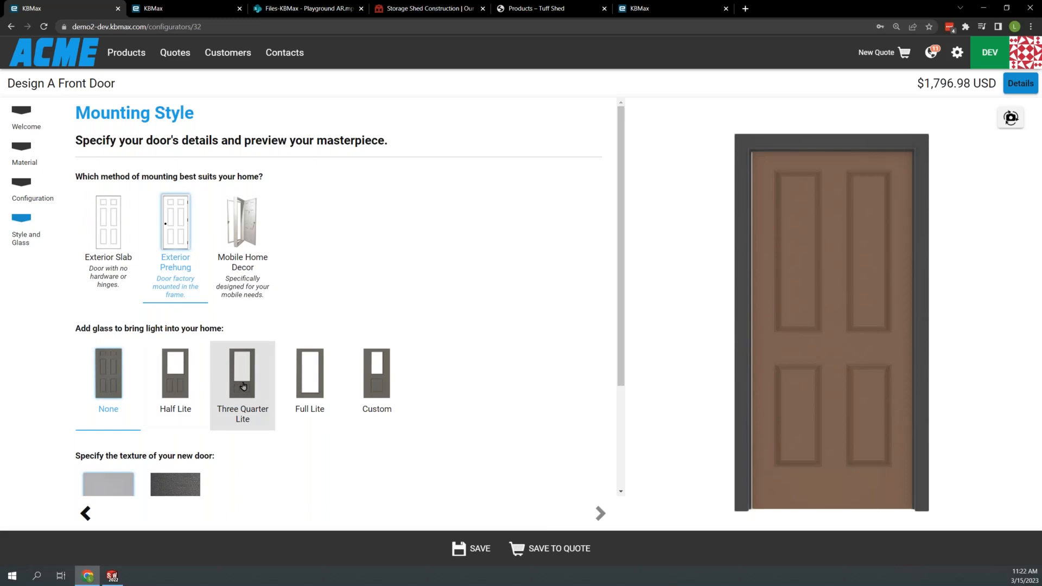
pyautogui.click(242, 384)
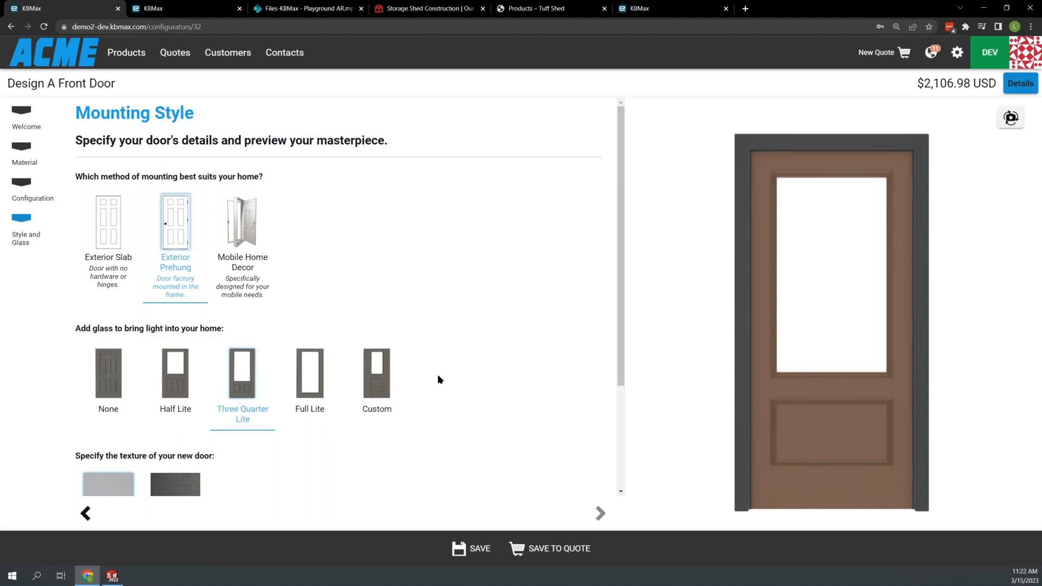
pyautogui.scroll(-2, 438, 377)
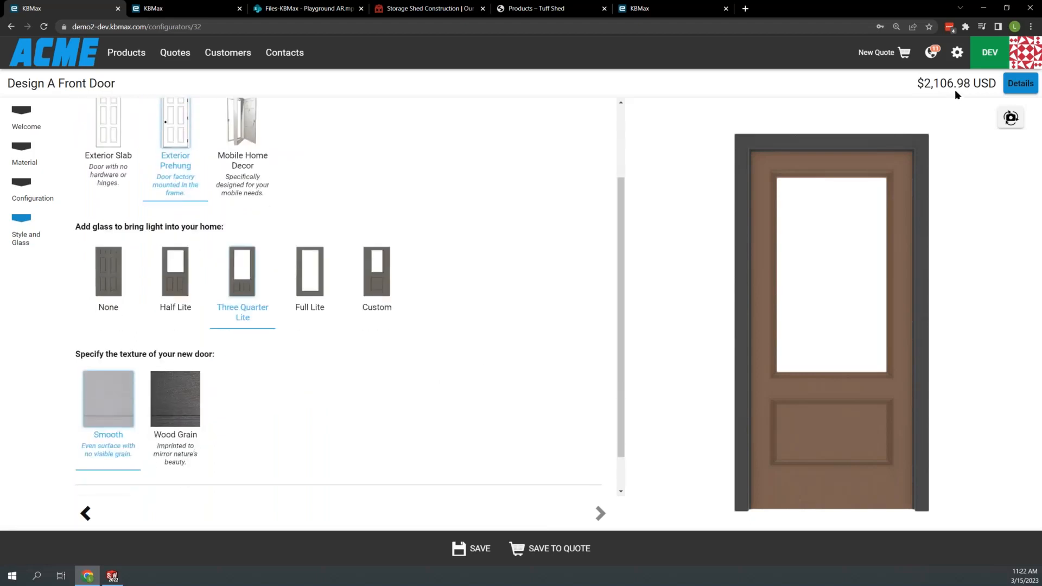
pyautogui.click(175, 418)
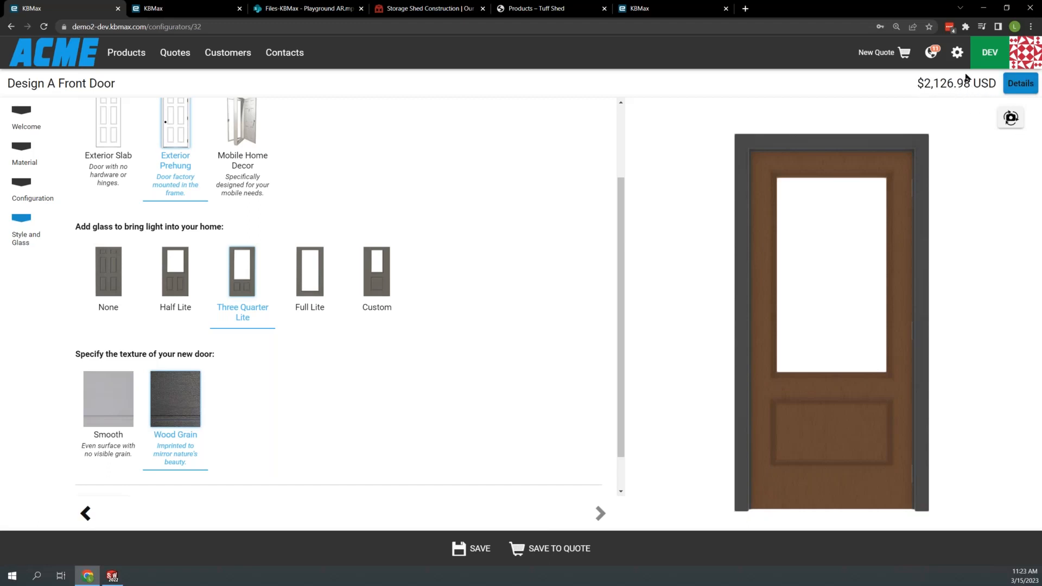
# - Review the door's itemised pricing details and accept the style and glass selections
pyautogui.click(1022, 84)
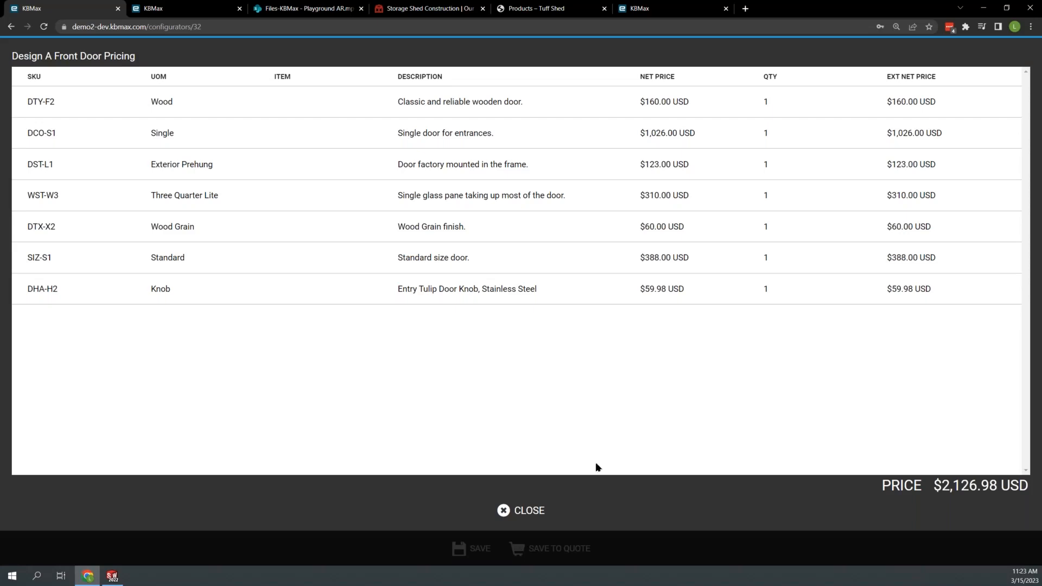
pyautogui.click(522, 511)
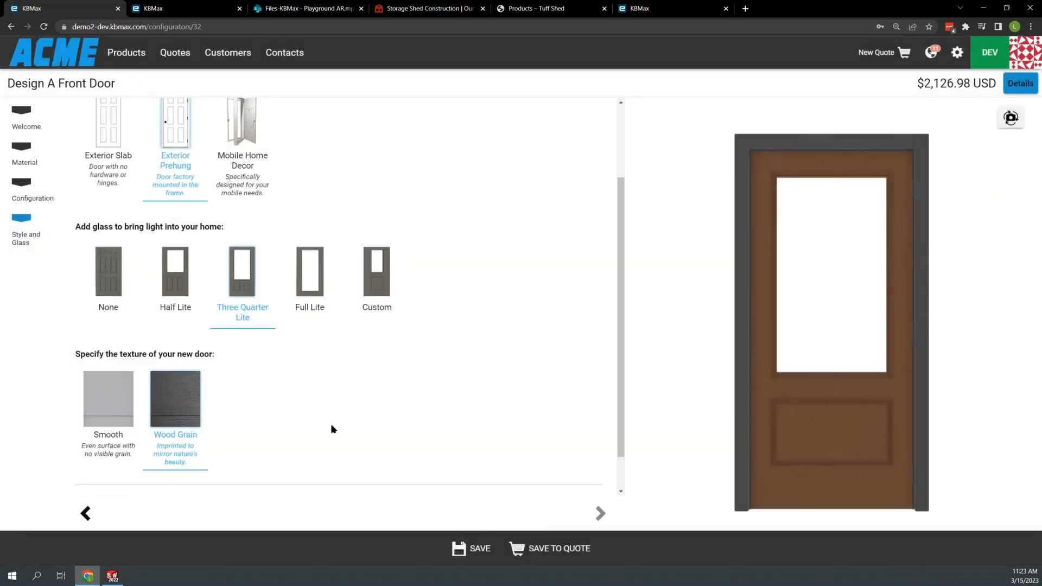
pyautogui.scroll(-1, 438, 369)
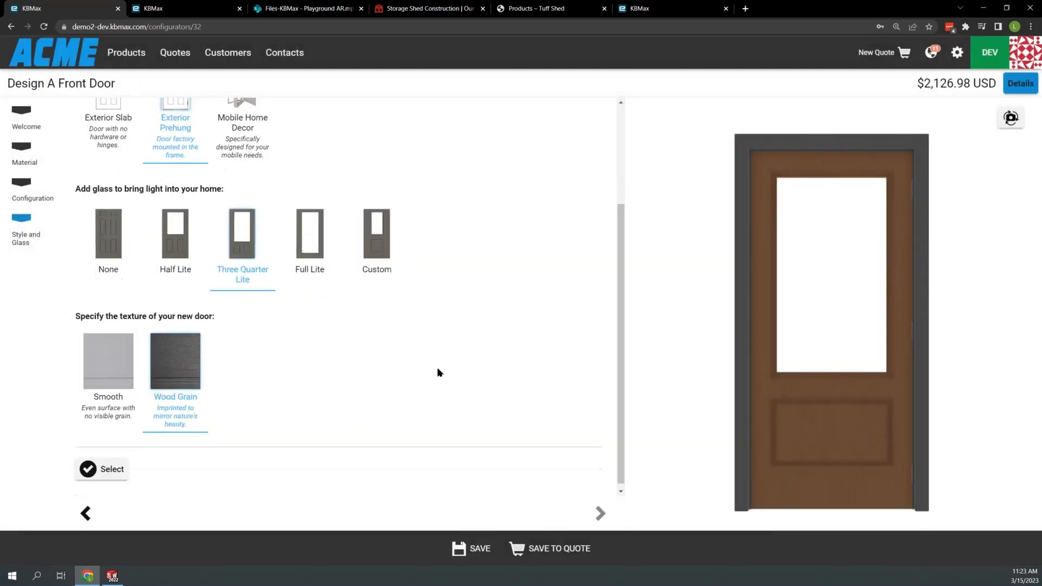
pyautogui.click(93, 470)
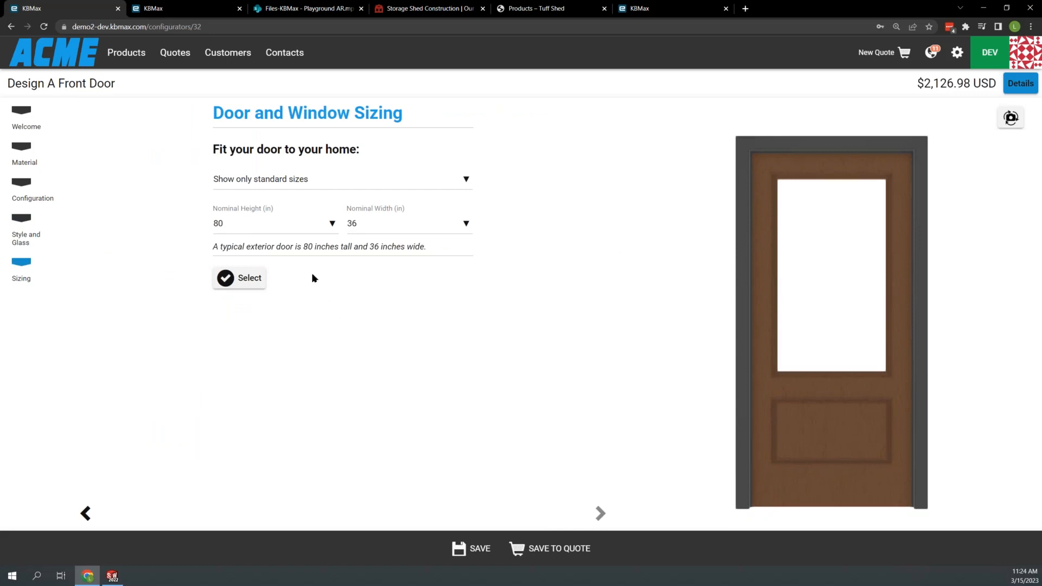
# - Set the door's nominal height to the standard size of 86 inches
pyautogui.click(280, 225)
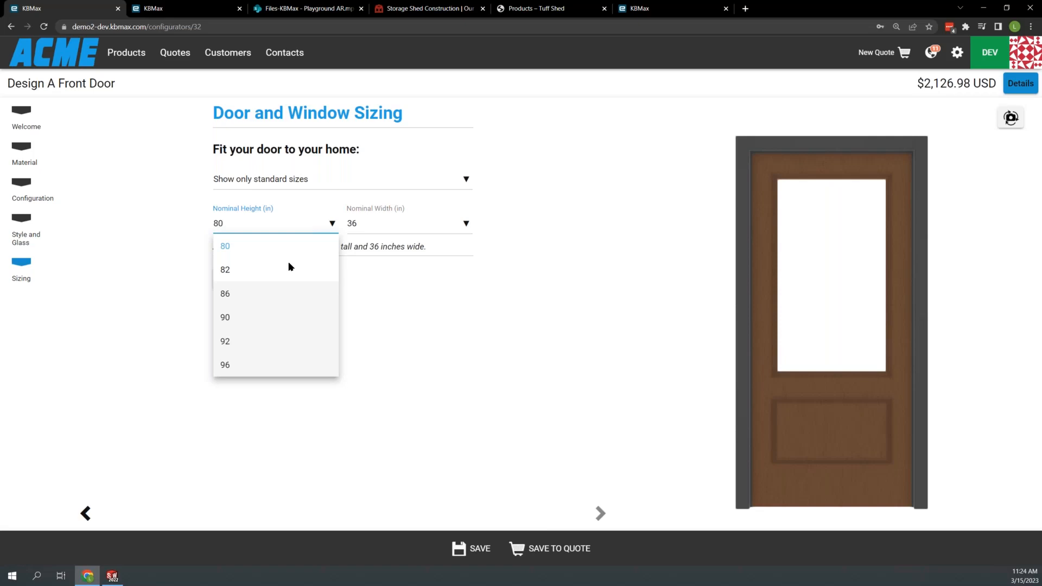
pyautogui.click(276, 294)
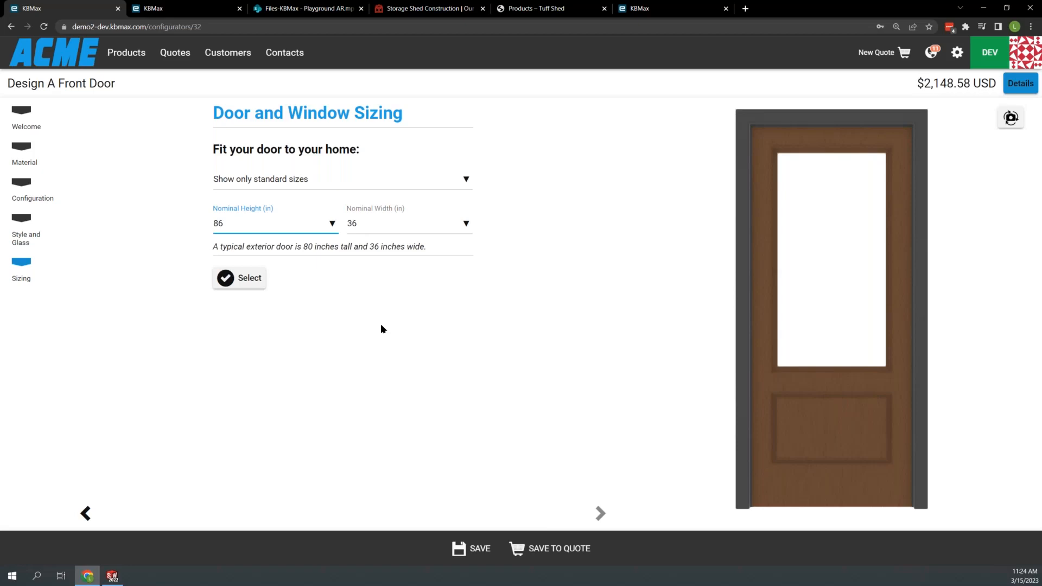
# - Allow custom sizing for the door and set its nominal height to 81.125 inches
pyautogui.click(334, 186)
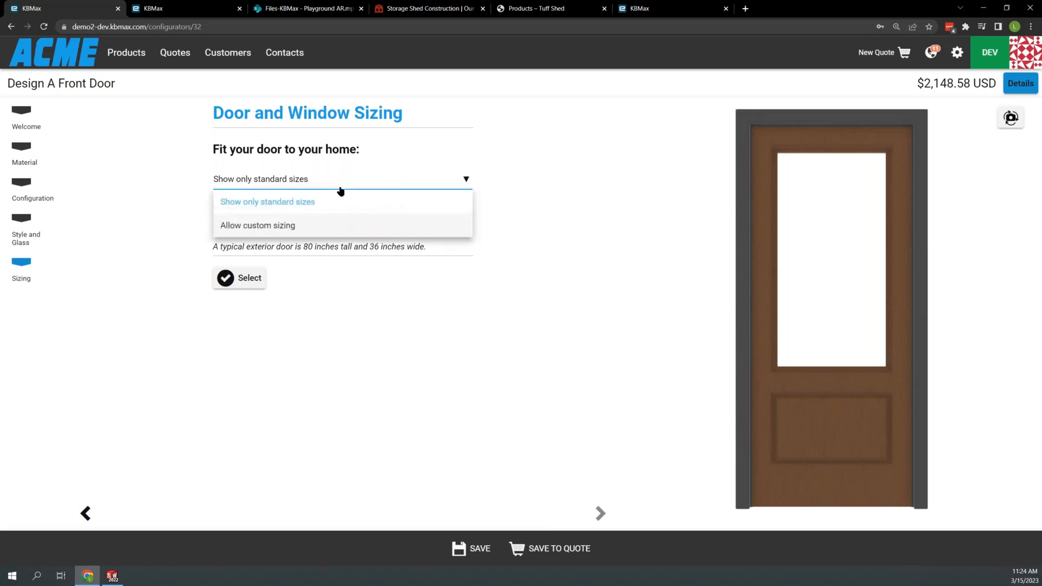
pyautogui.click(286, 226)
pyautogui.click(277, 223)
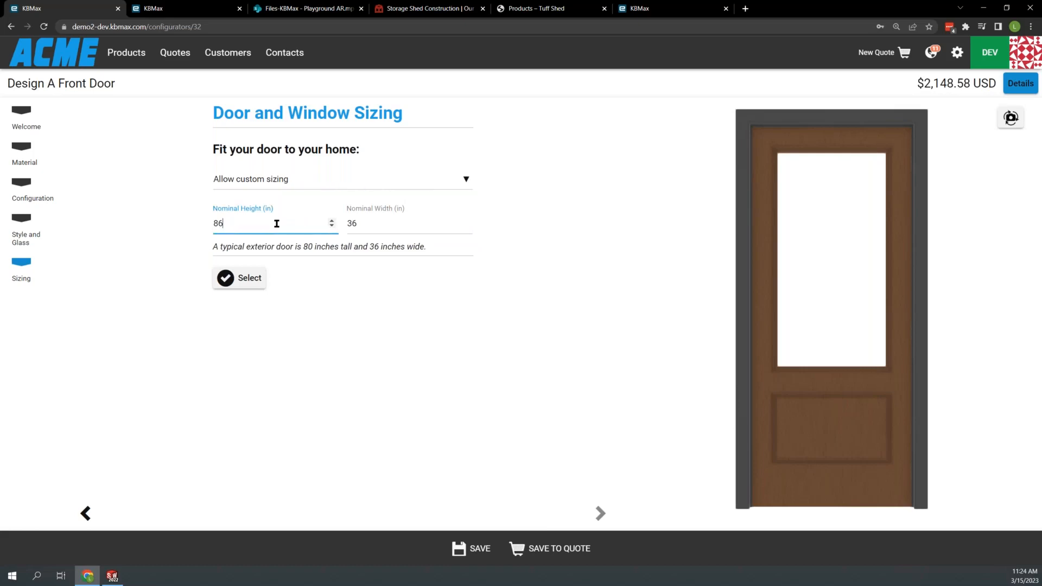
pyautogui.doubleClick(274, 225)
pyautogui.write('81.125')
pyautogui.click(382, 323)
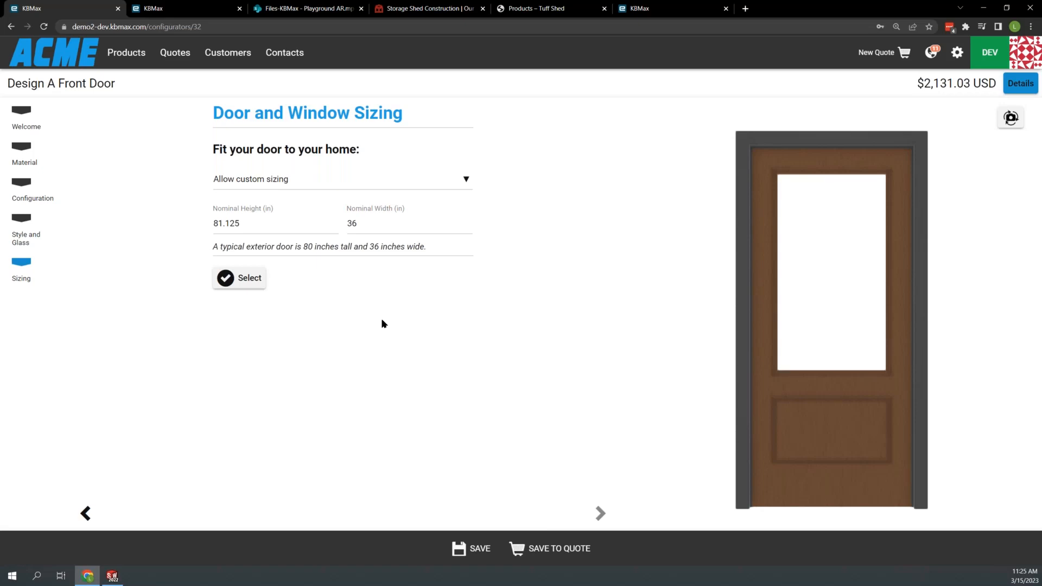
# - Enter a nominal height of 100 inches and apply the suggested fix that reduces it to 96 inches
pyautogui.click(309, 228)
pyautogui.write('100')
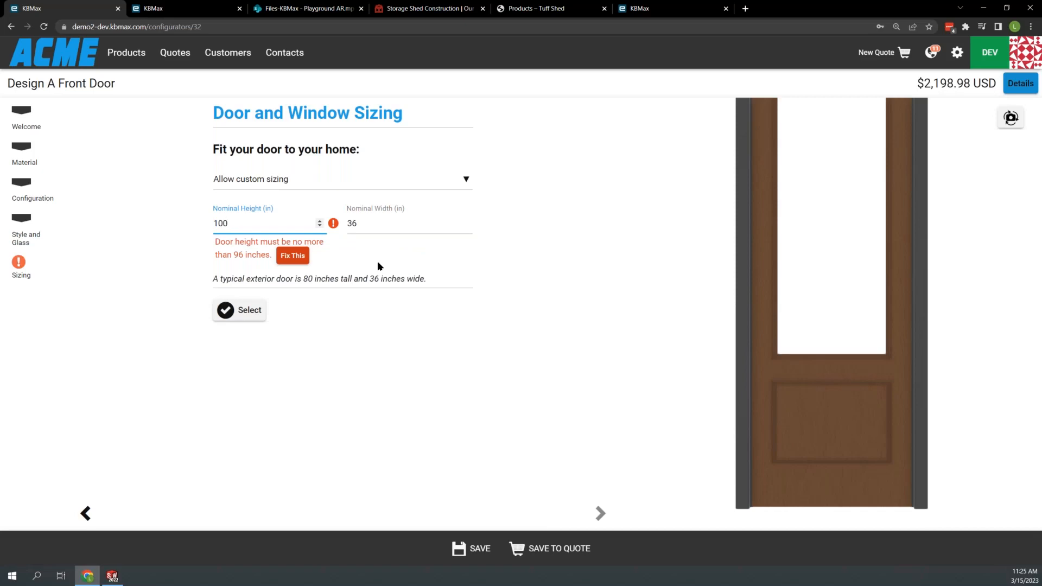
pyautogui.click(293, 257)
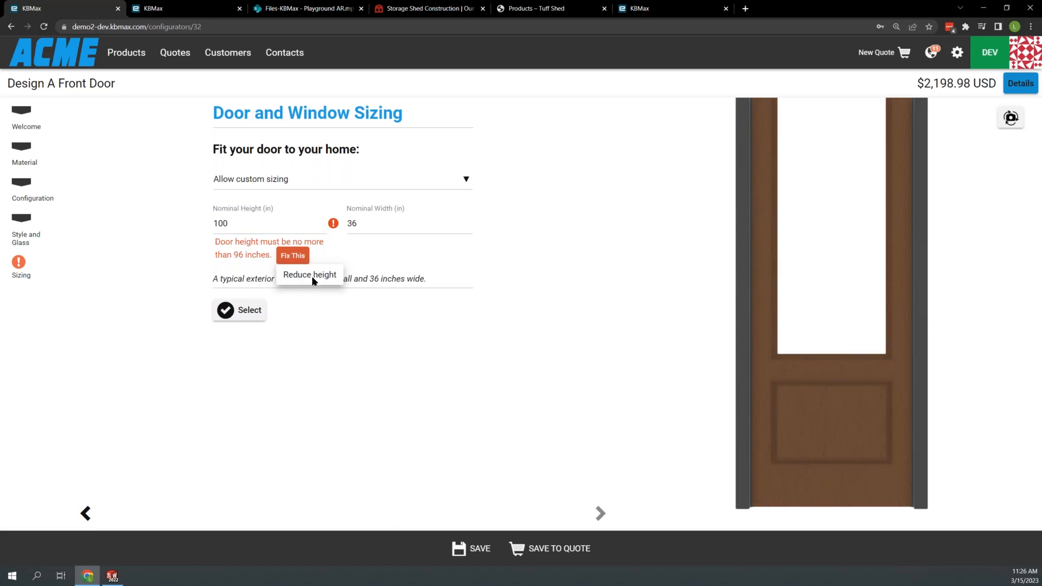
pyautogui.click(312, 278)
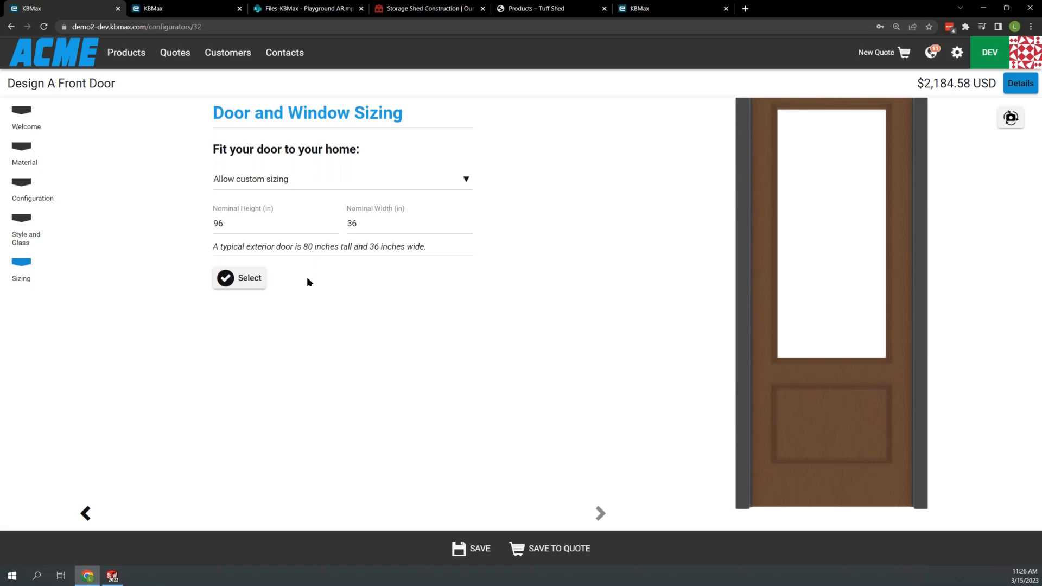
# - Accept the door sizing, colour the door with the teal preset, and accept the colors and privacy selections
pyautogui.click(239, 279)
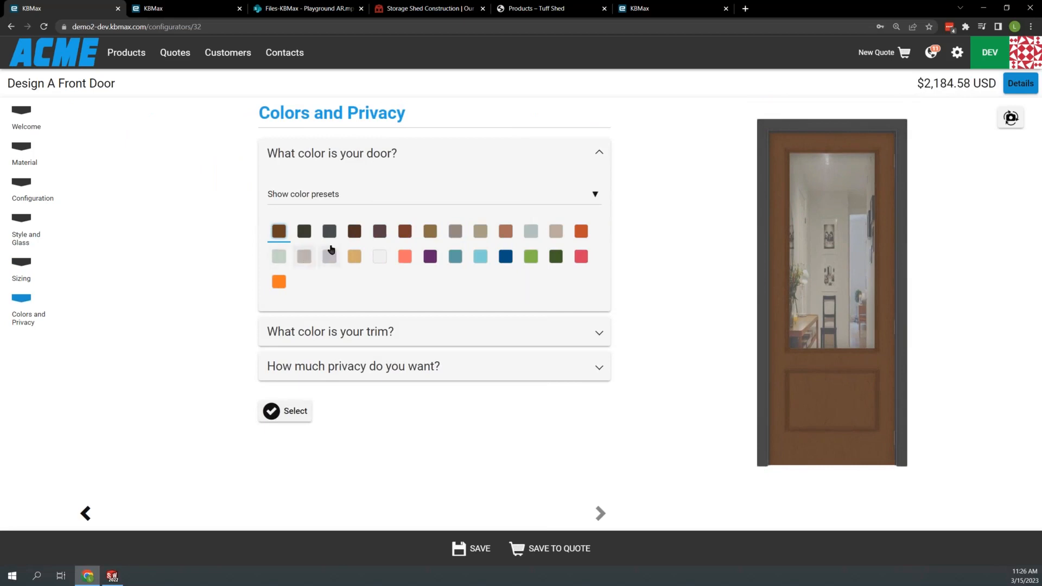
pyautogui.click(456, 256)
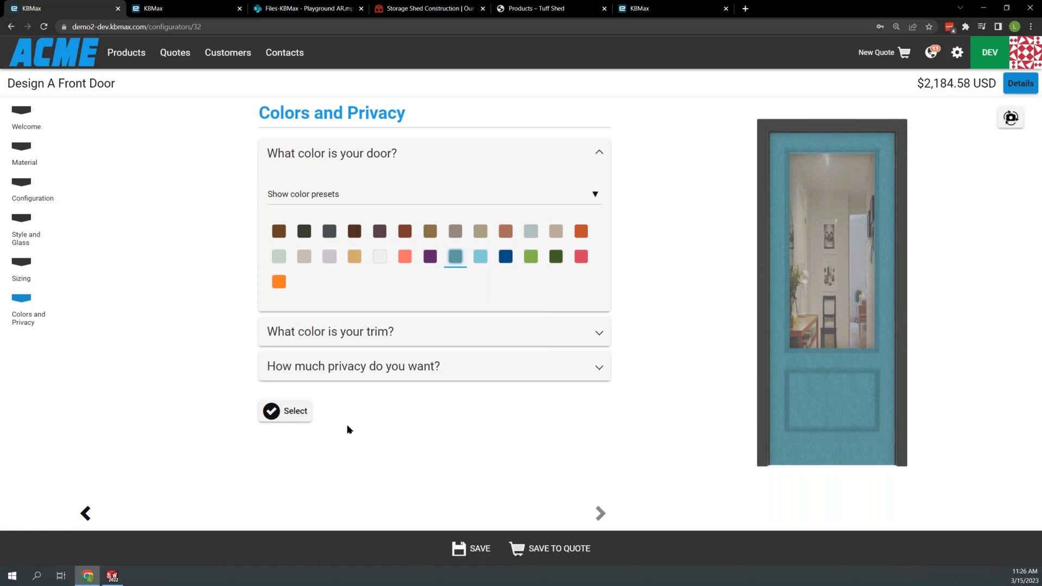
pyautogui.click(301, 417)
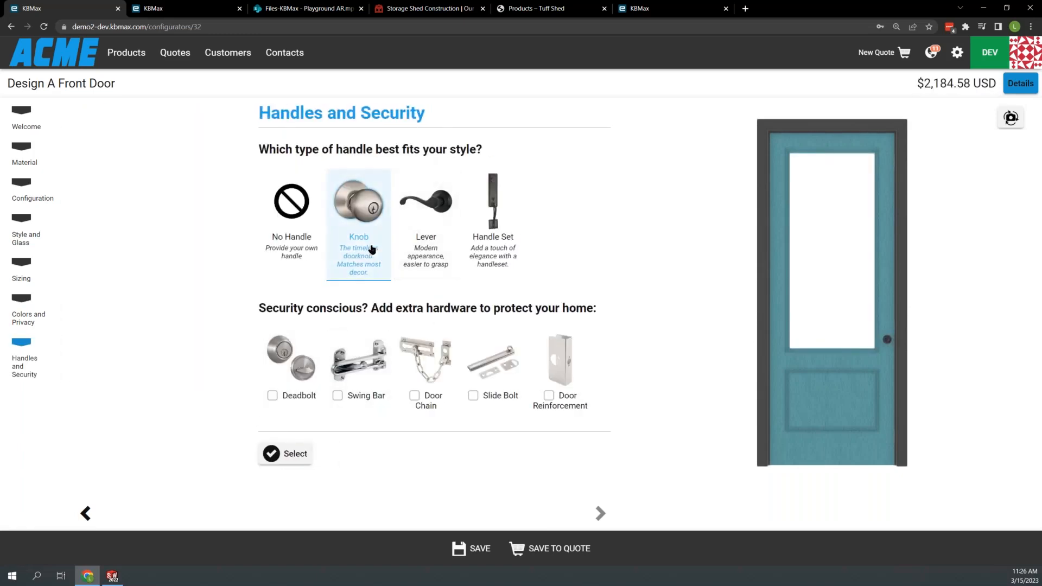
# - Choose the Lever handle and move it up the door's edge, slightly above its default height
pyautogui.click(423, 248)
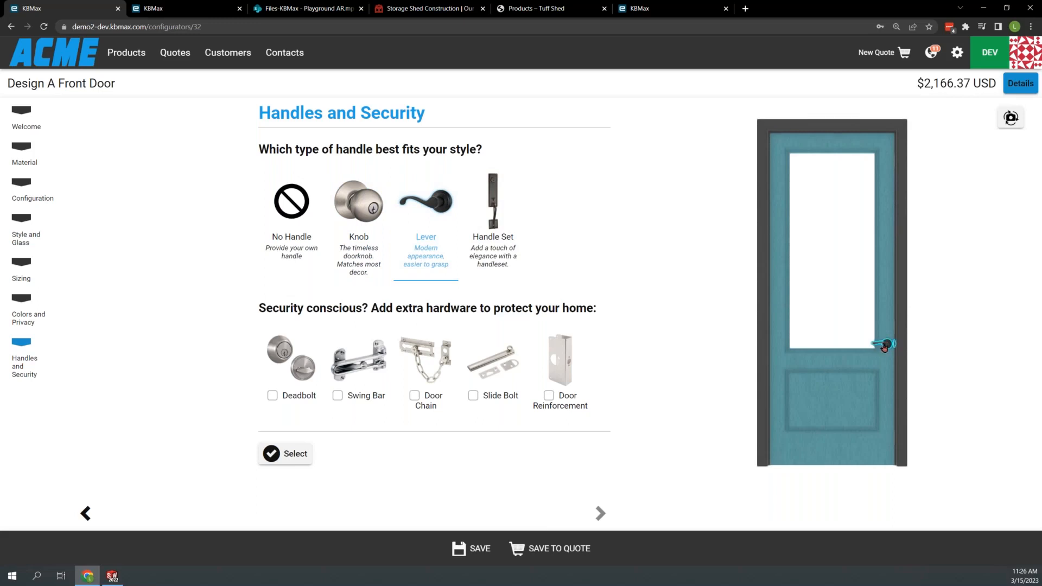
pyautogui.moveTo(886, 348); pyautogui.dragTo(880, 304)
pyautogui.moveTo(950, 307); pyautogui.dragTo(856, 305)
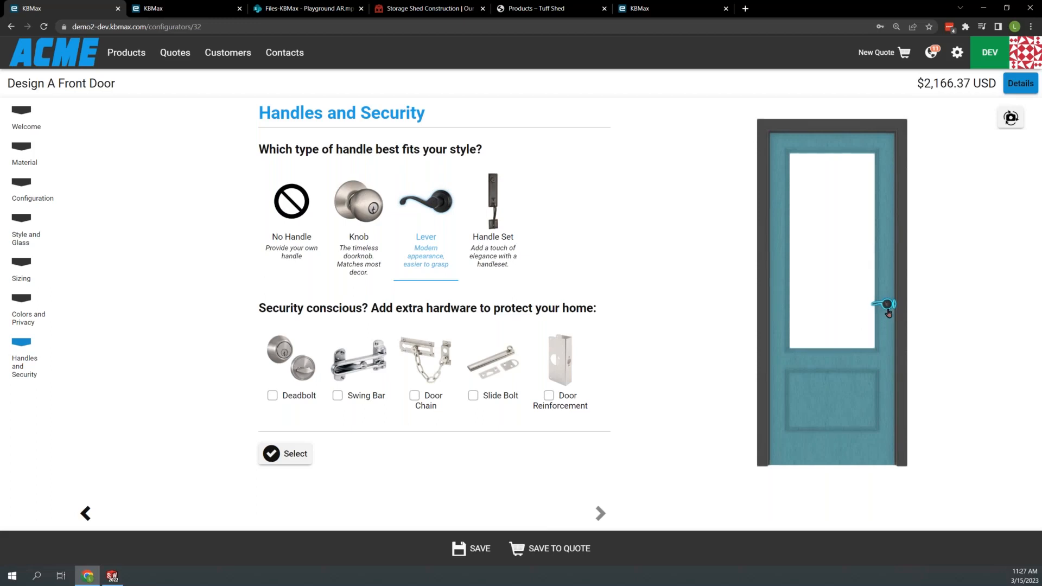
pyautogui.moveTo(888, 314); pyautogui.dragTo(887, 326)
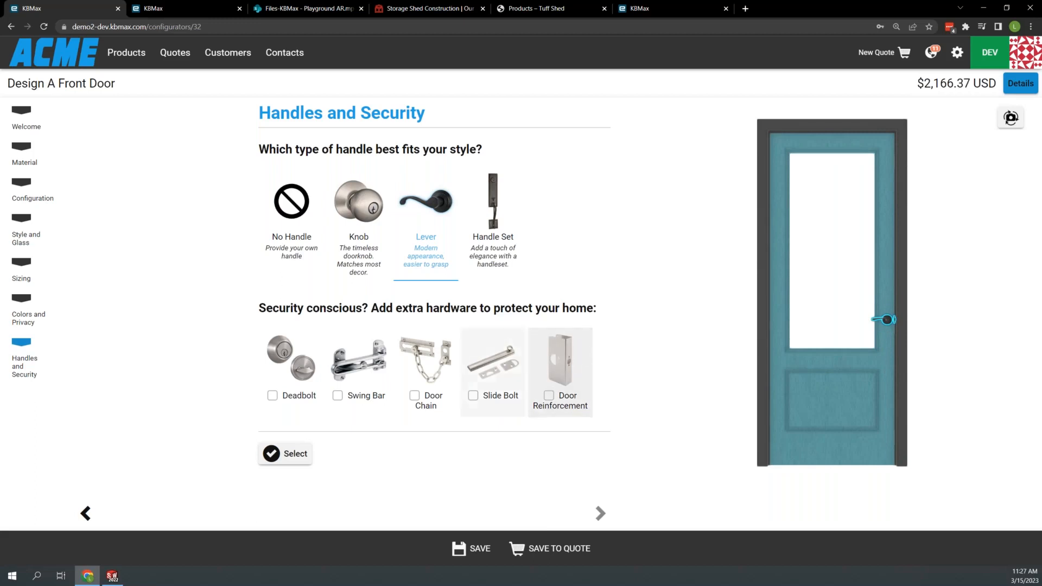
# - Accept the handle selection, then add and accept a Knocker Only accessory with the Knocker Ring style
pyautogui.click(276, 454)
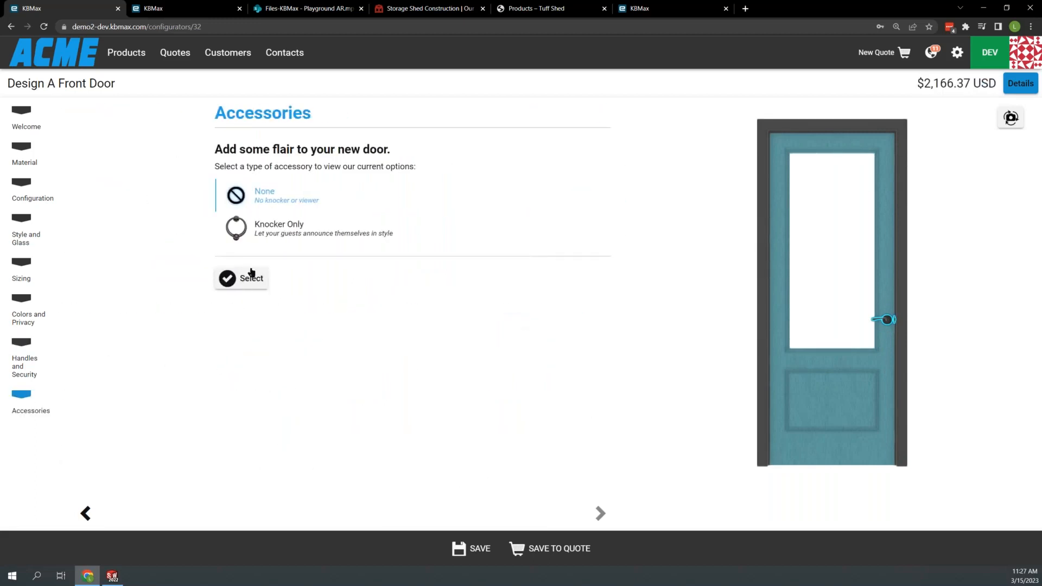
pyautogui.click(262, 231)
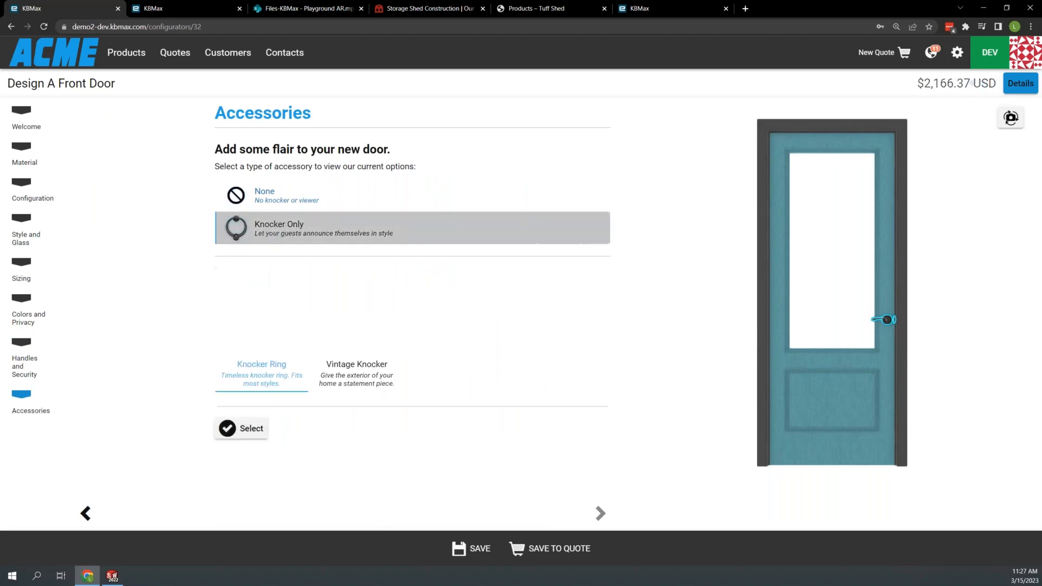
pyautogui.click(246, 429)
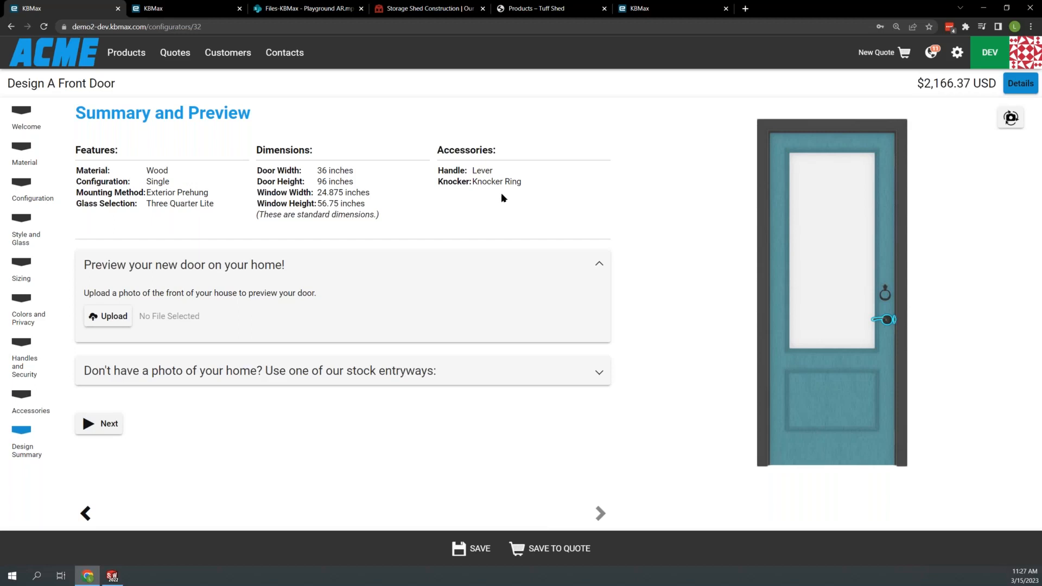
# - Preview the door on the first stock entryway, scaling the photo and positioning the door over the original orange door
pyautogui.click(211, 372)
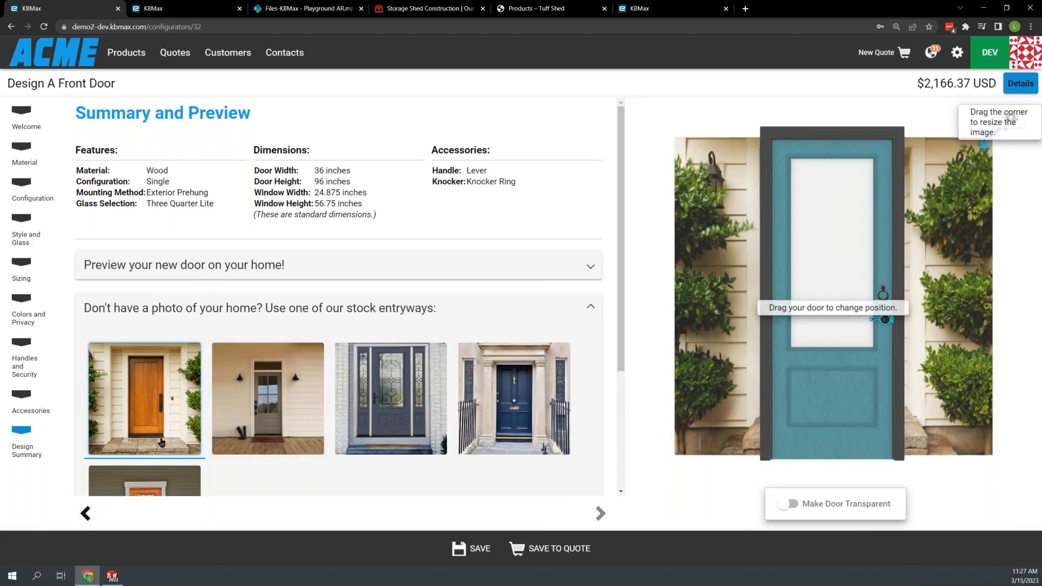
pyautogui.scroll(-1, 257, 425)
pyautogui.scroll(-2, 257, 425)
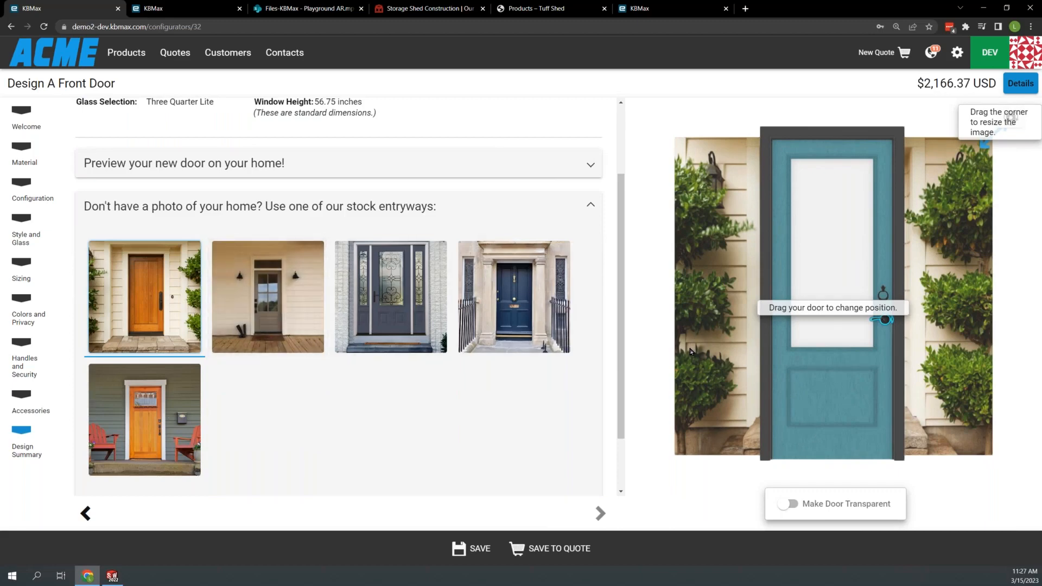
pyautogui.scroll(-5, 689, 349)
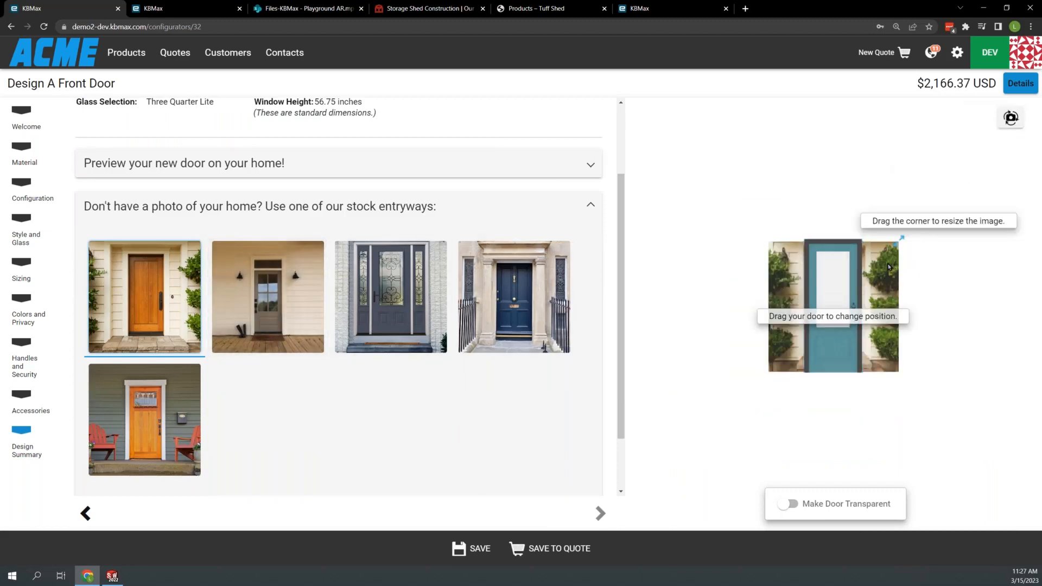
pyautogui.moveTo(901, 239); pyautogui.dragTo(983, 178)
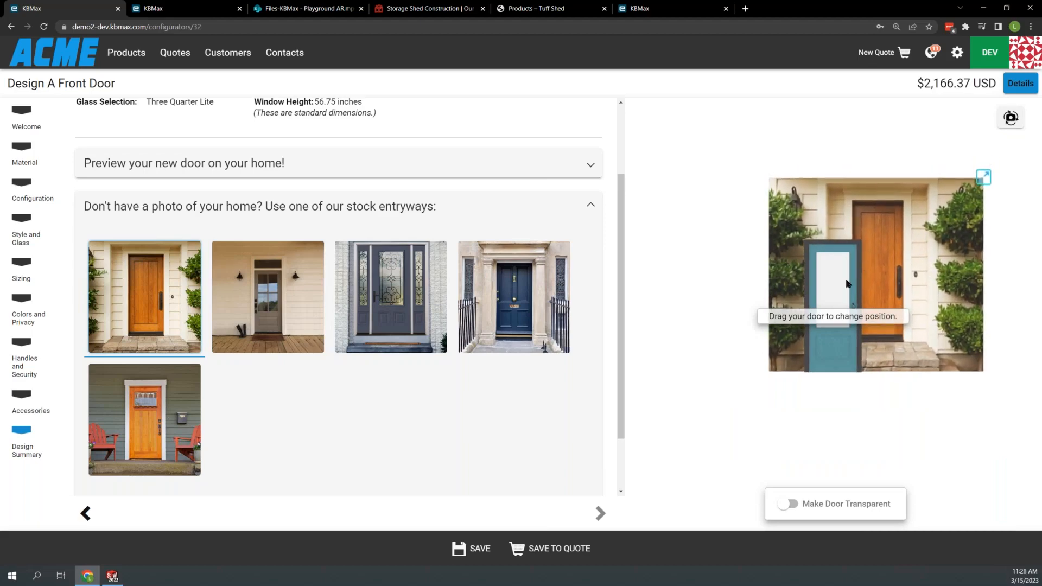
pyautogui.moveTo(855, 276); pyautogui.dragTo(892, 248)
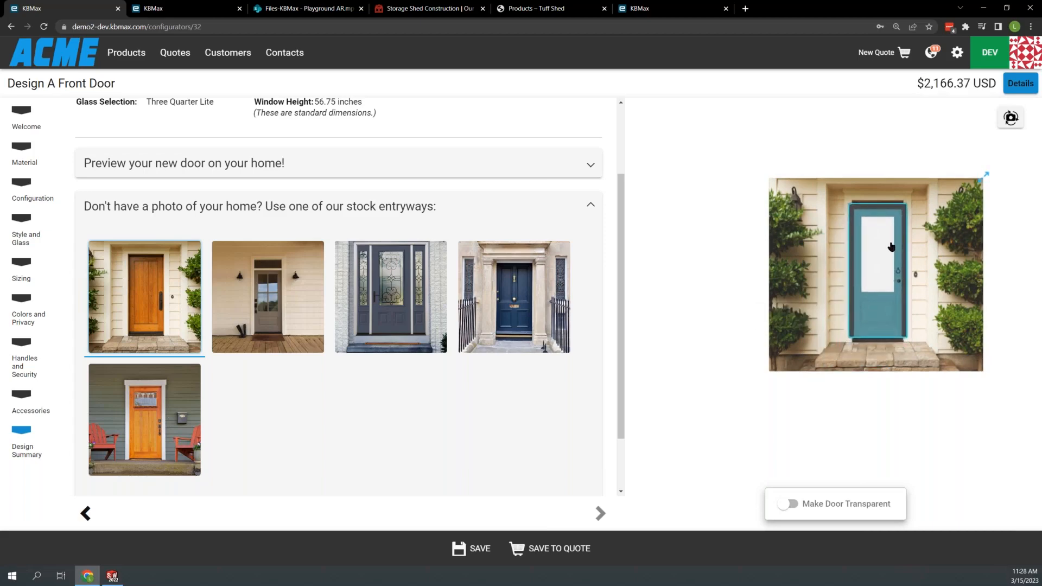
pyautogui.moveTo(982, 180); pyautogui.dragTo(974, 188)
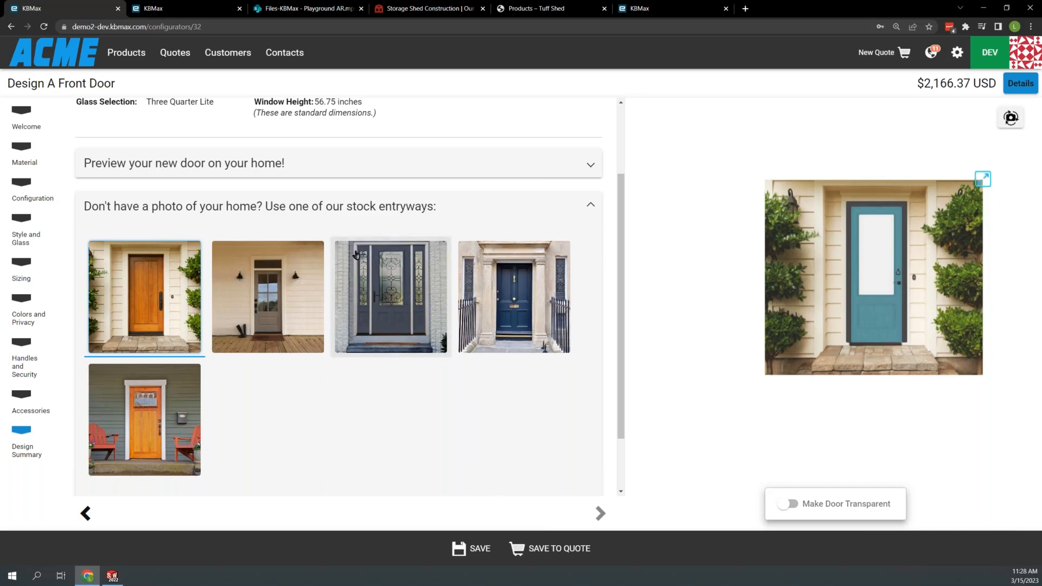
# - Save the configured door to the quote and apply a 10% discount to the whole quote
pyautogui.click(554, 549)
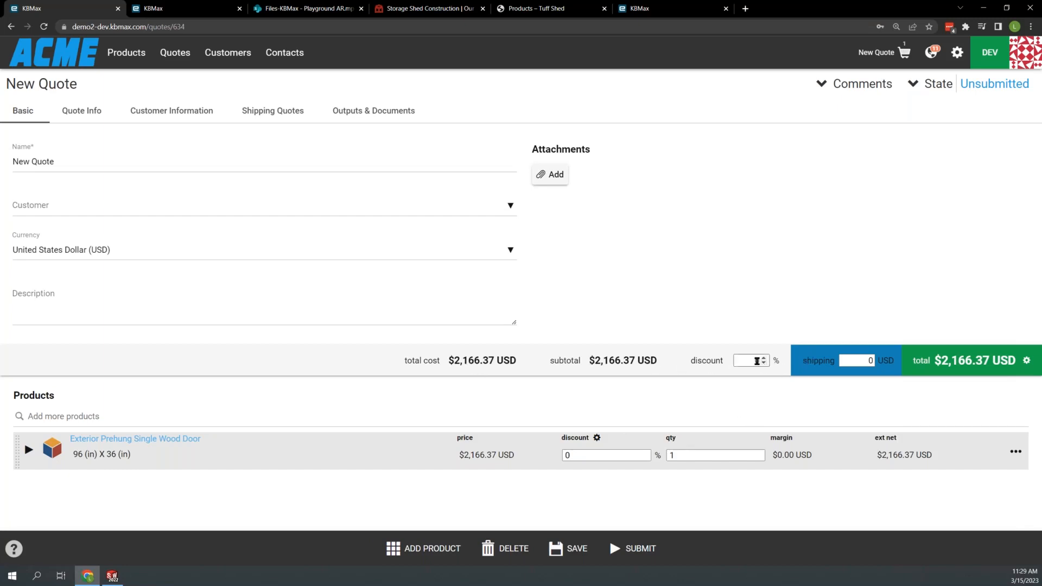
pyautogui.click(757, 360)
pyautogui.write('10')
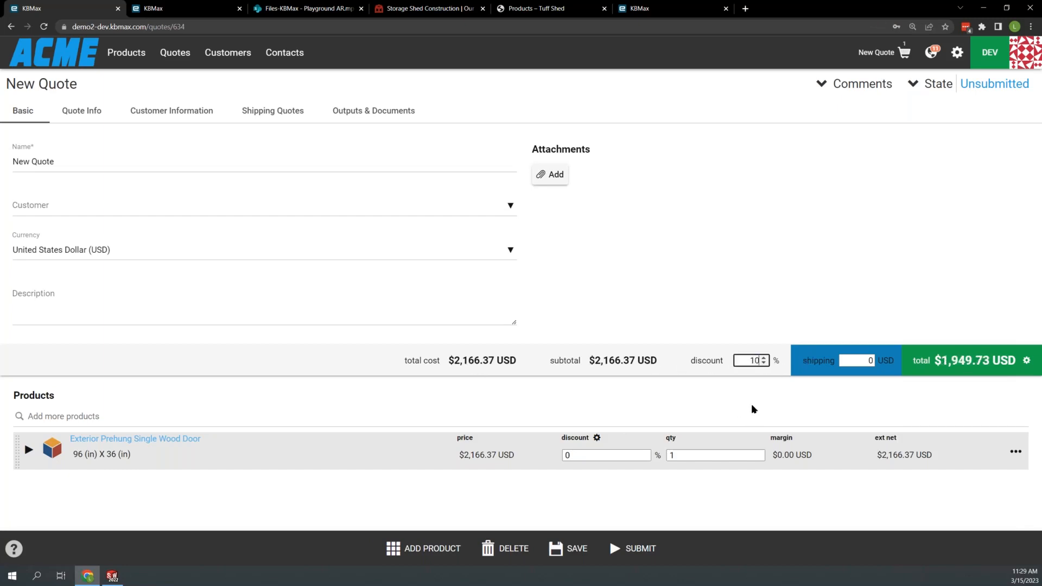
pyautogui.click(797, 321)
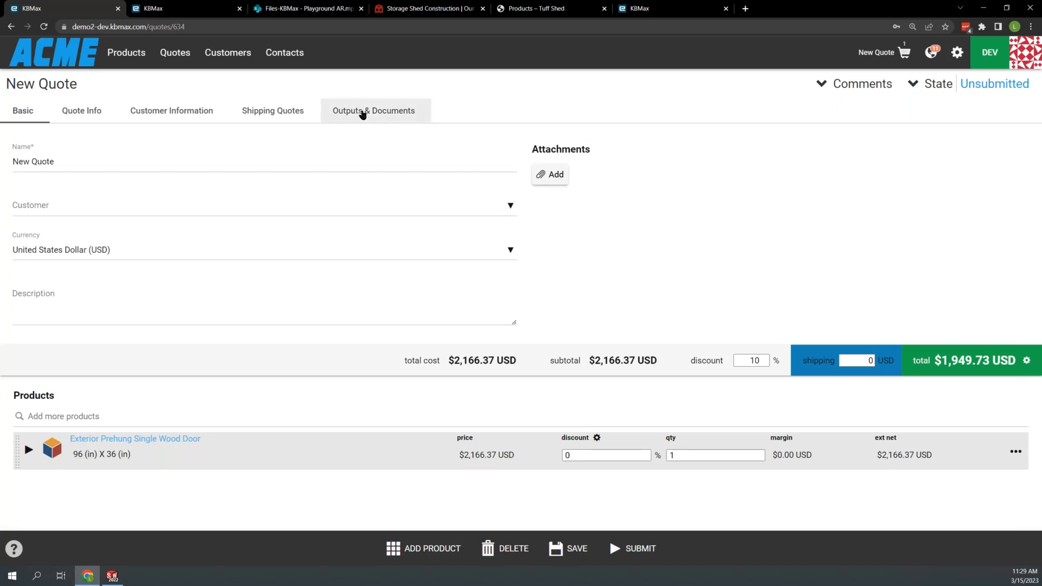
# - Request SolidWorks as the quote's CAD output and add the Engineering Drawing to its documents
pyautogui.click(363, 111)
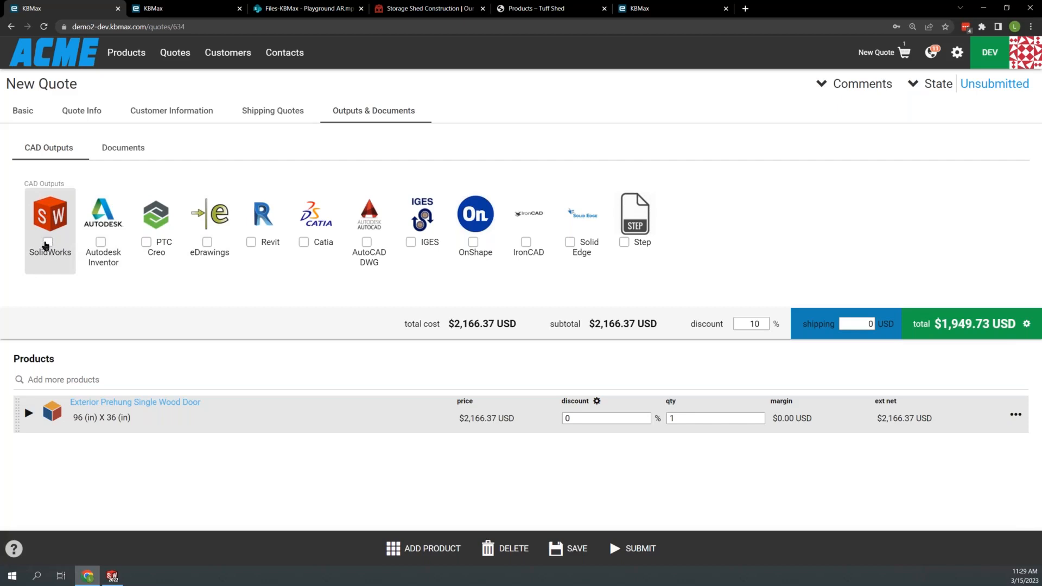
pyautogui.click(48, 242)
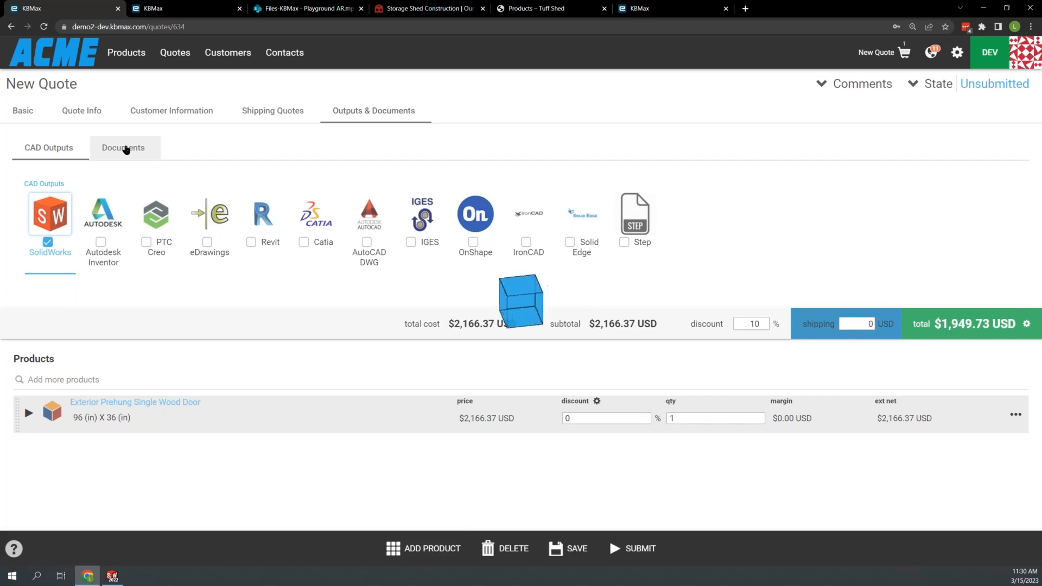
pyautogui.click(126, 148)
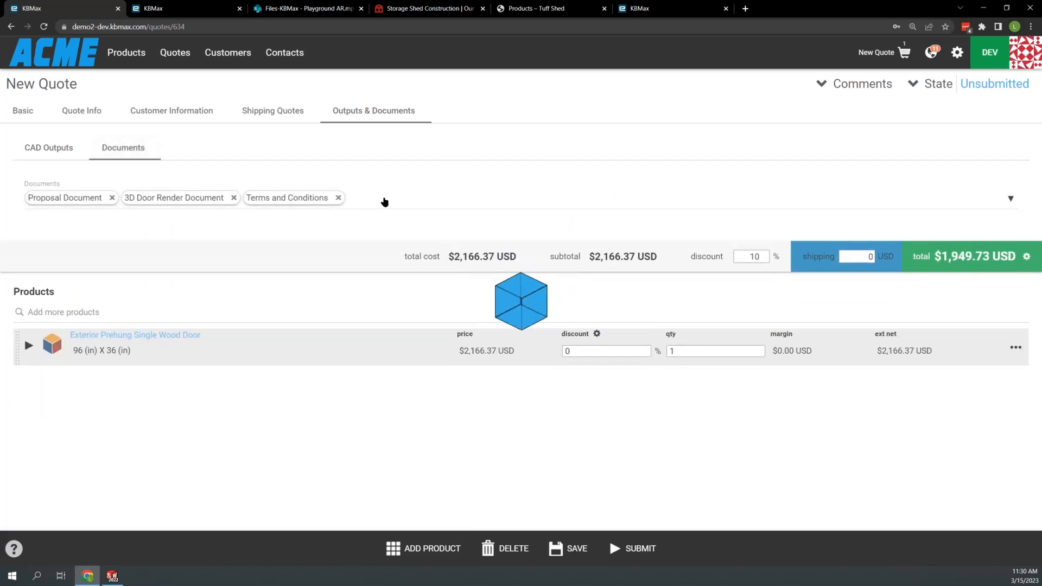
pyautogui.click(384, 202)
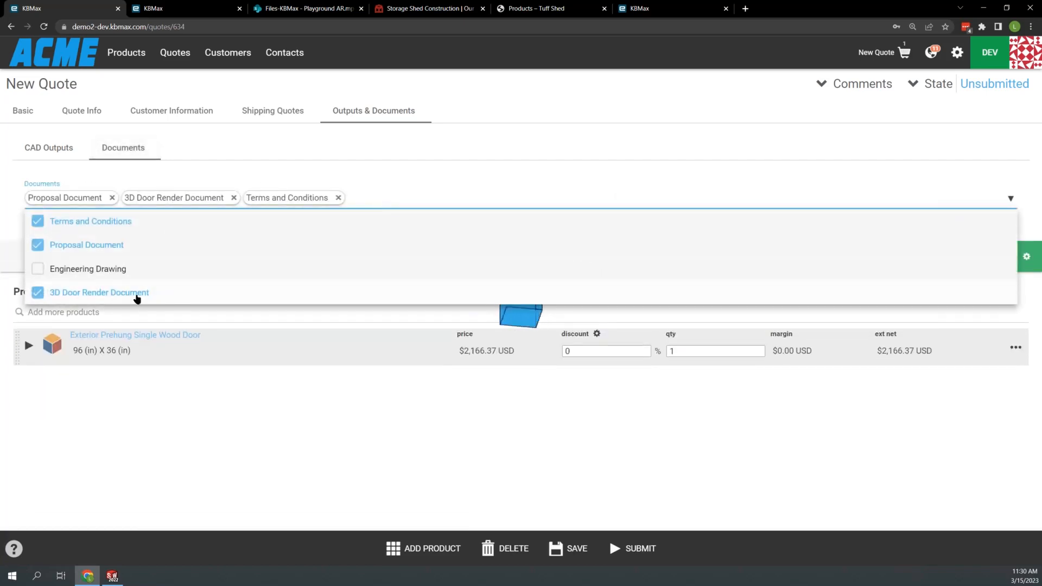
pyautogui.click(38, 269)
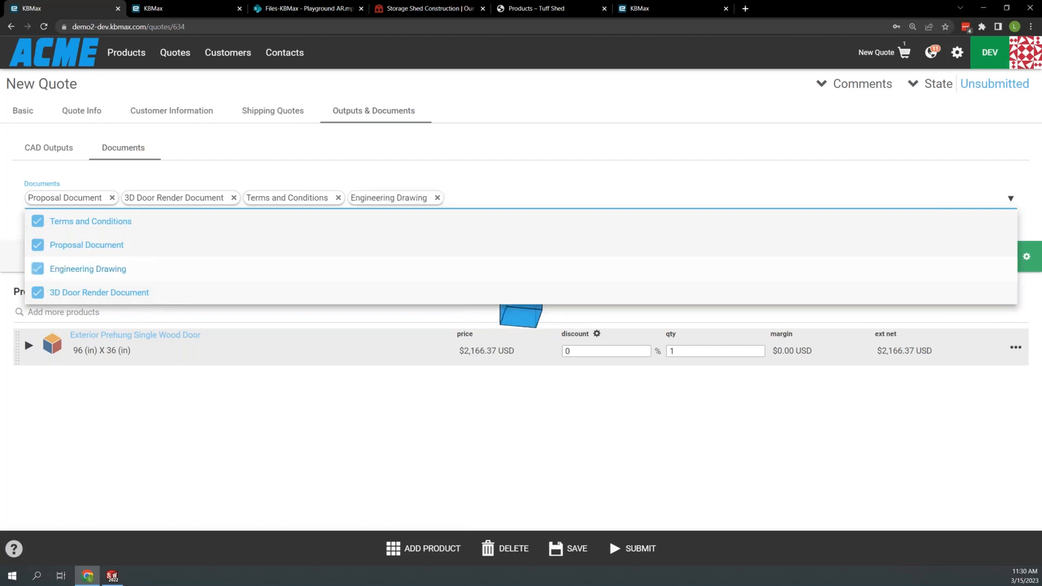
pyautogui.click(155, 401)
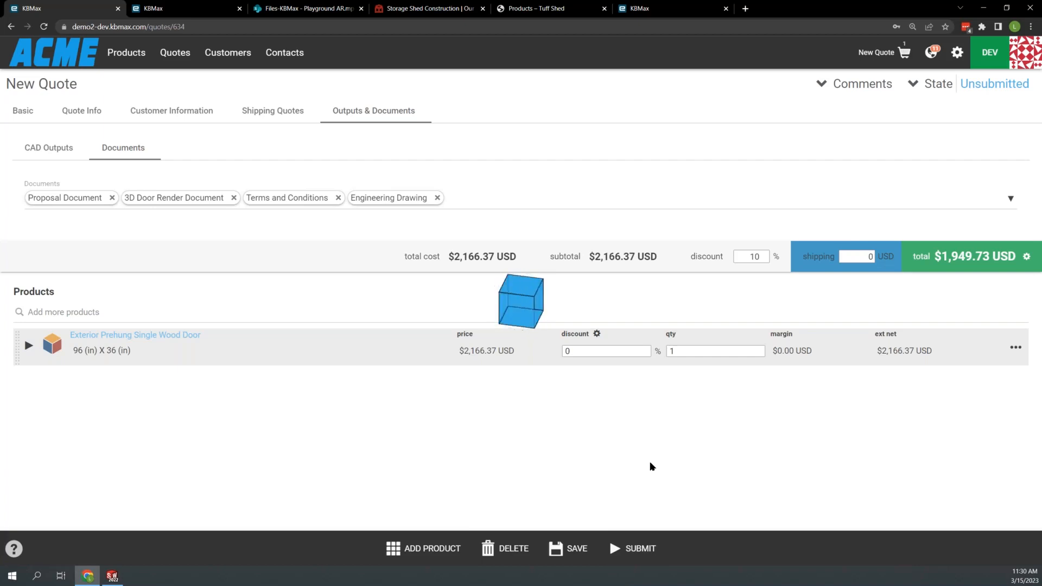
# - Submit the quote and reload its page
pyautogui.click(610, 549)
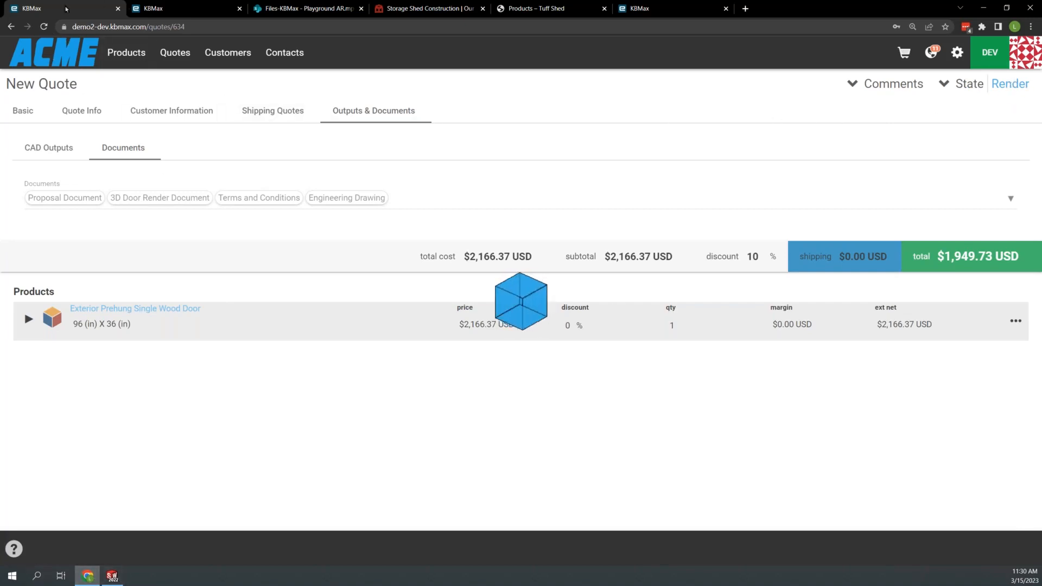
pyautogui.click(43, 27)
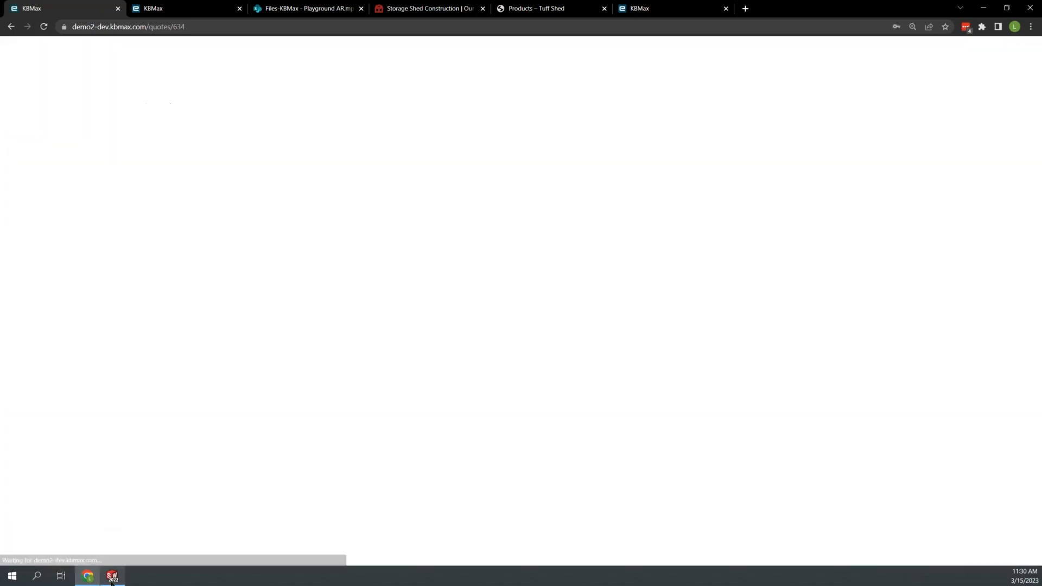
# - Switch to SolidWorks, shift its window to uncover the browser controls, and reload the quote page to check its state
pyautogui.click(113, 576)
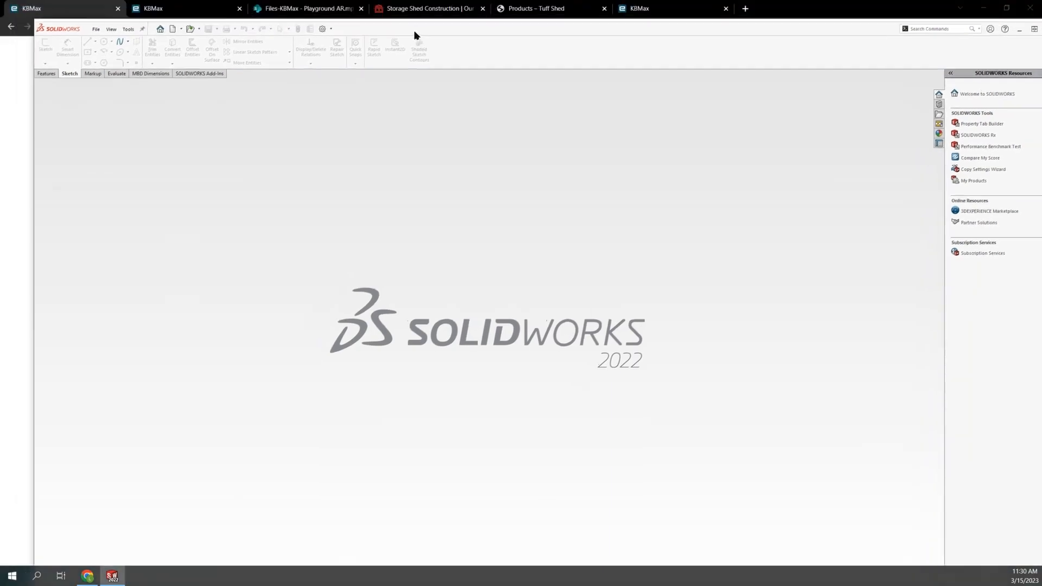
pyautogui.moveTo(414, 36); pyautogui.dragTo(386, 50)
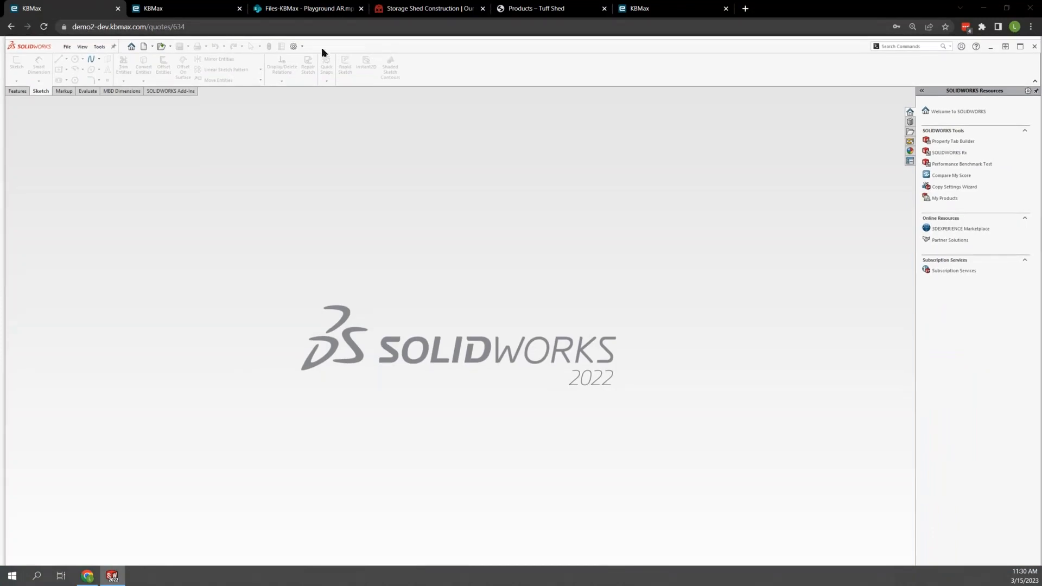
pyautogui.click(44, 27)
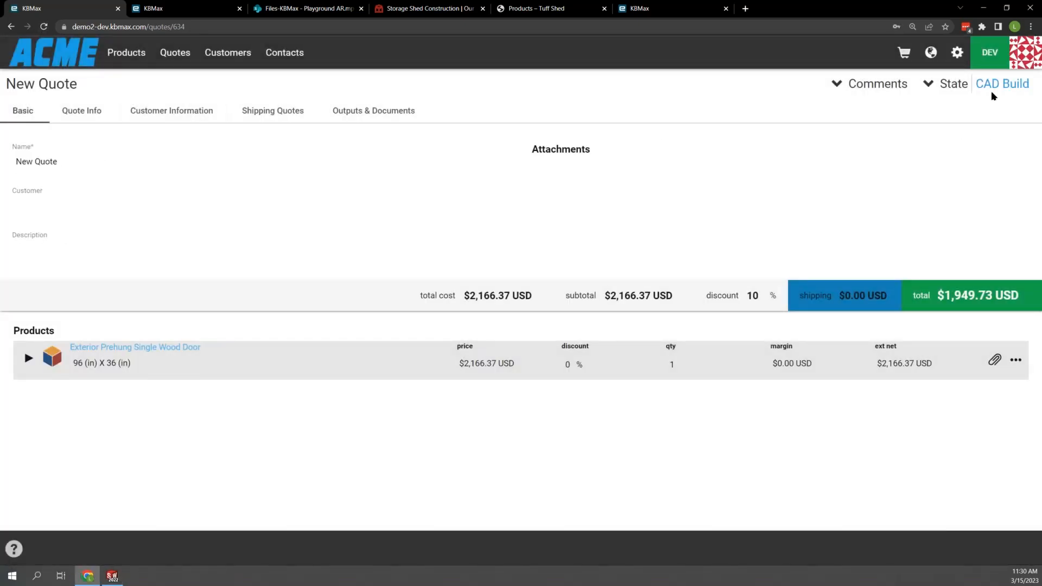
# - Bring SolidWorks back to the front and reposition its window over the quote page to watch for the CAD build
pyautogui.click(111, 579)
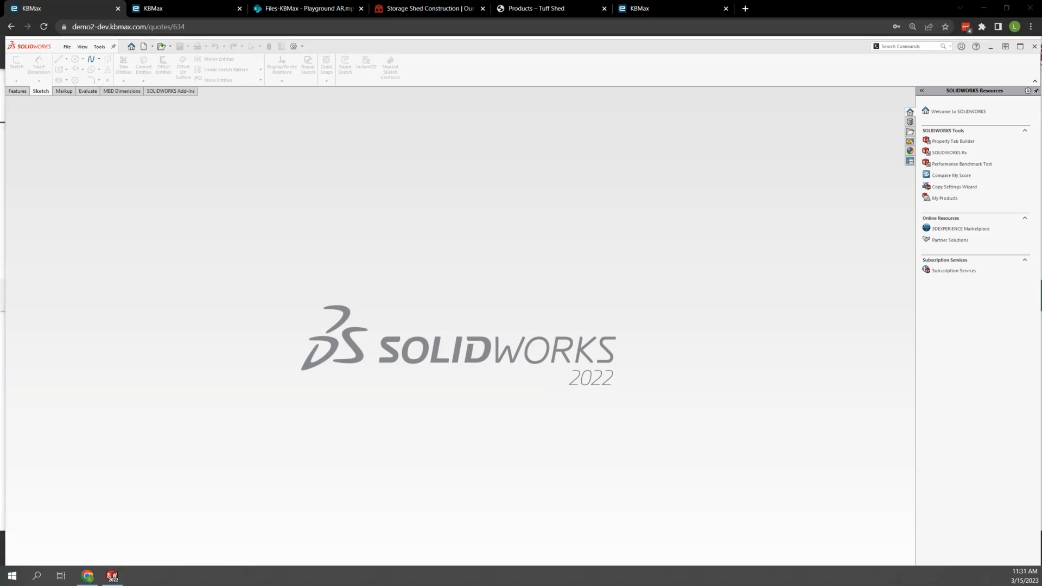
pyautogui.doubleClick(465, 44)
pyautogui.moveTo(473, 132); pyautogui.dragTo(477, 389)
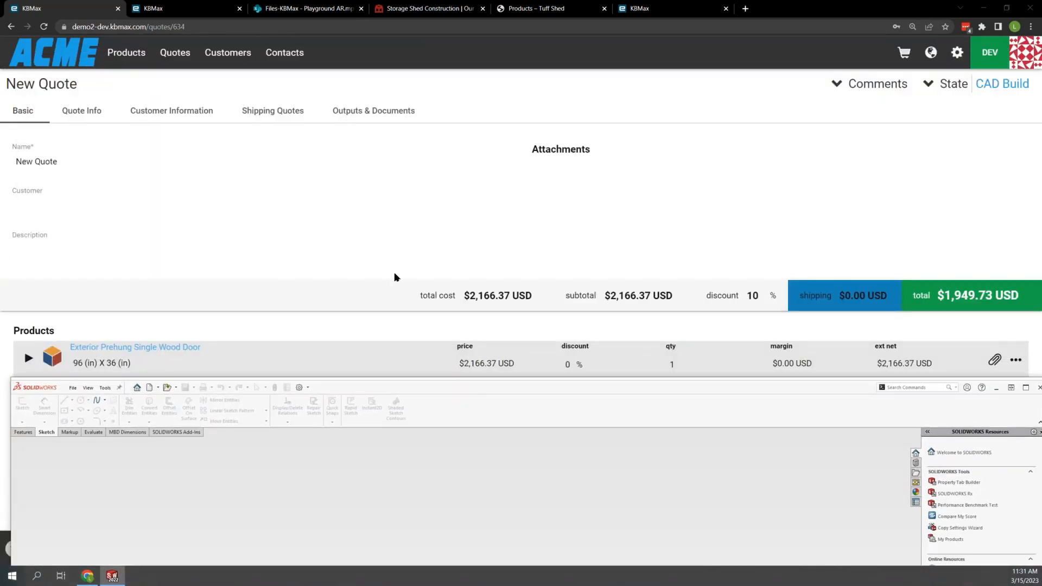
pyautogui.moveTo(566, 382); pyautogui.dragTo(537, 73)
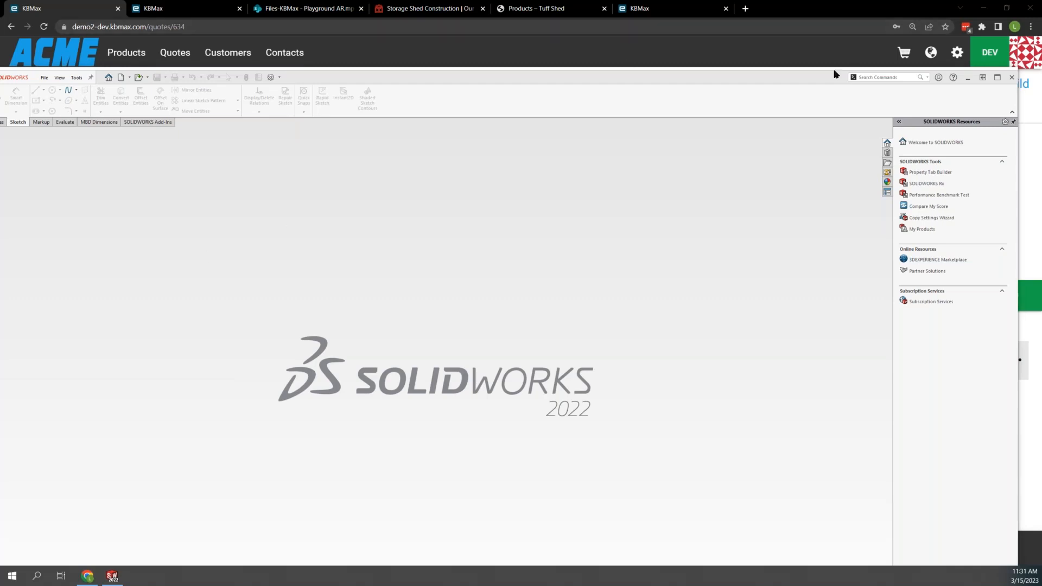
# - Move the SolidWorks window aside and copy the submitted door product into a new quote
pyautogui.moveTo(796, 77); pyautogui.dragTo(321, 123)
pyautogui.click(1016, 359)
pyautogui.click(982, 382)
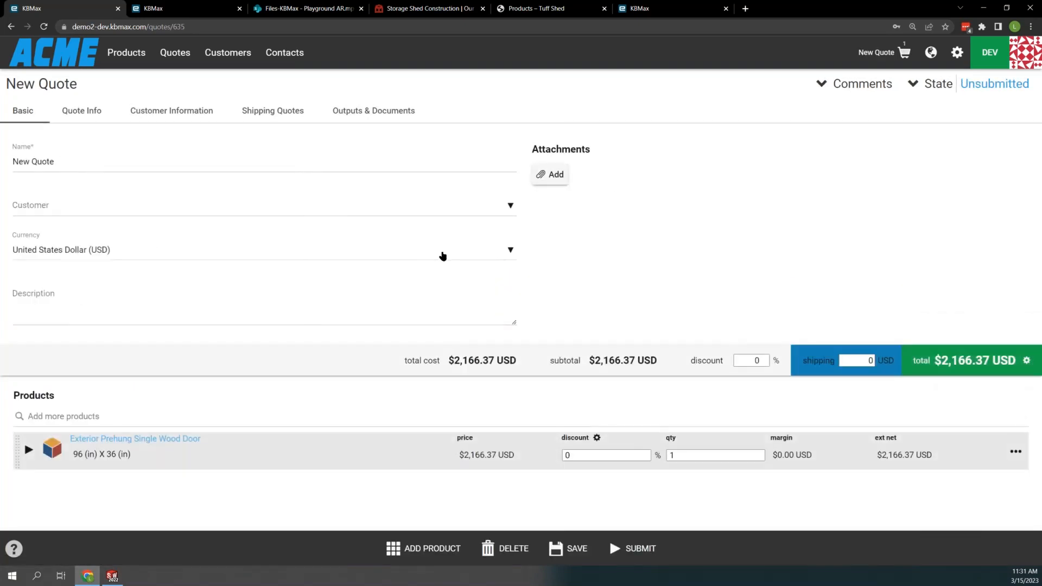
# - Show the shipping calculation options of the new quote
pyautogui.click(300, 121)
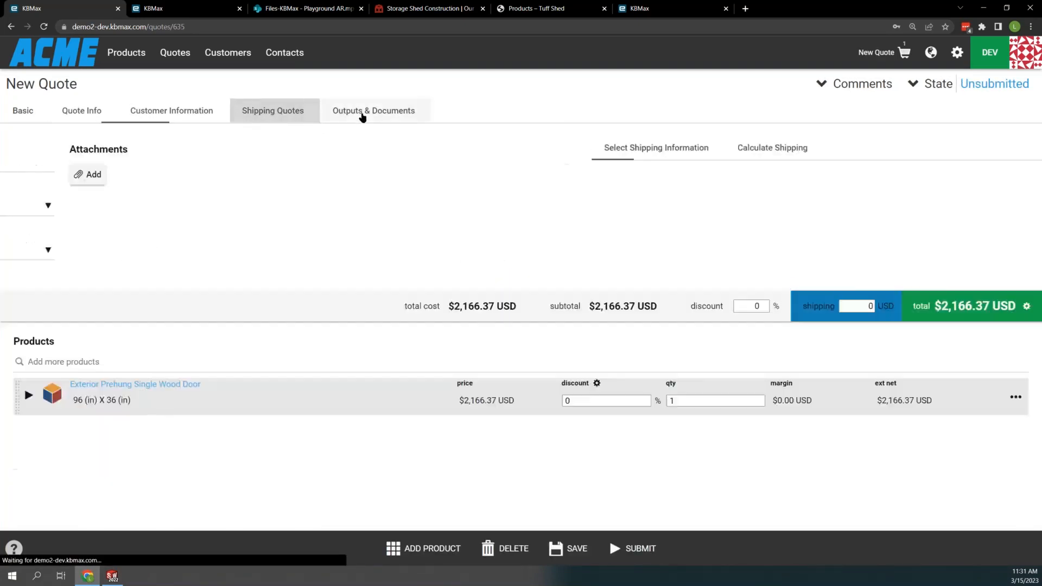
pyautogui.click(173, 147)
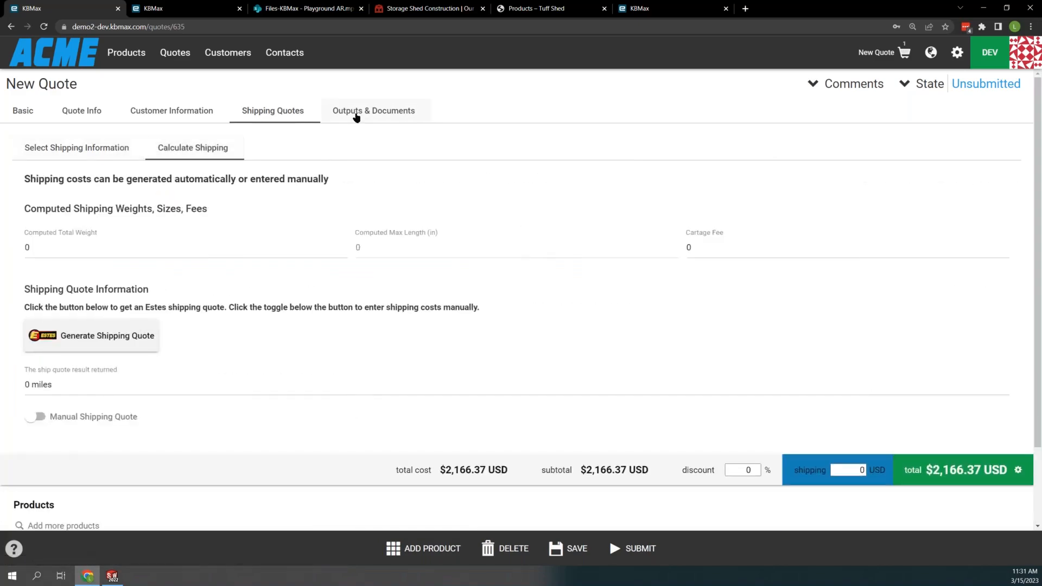
# - Select SolidWorks as the new quote's CAD output and add Engineering Drawing to its documents
pyautogui.click(357, 113)
pyautogui.click(48, 223)
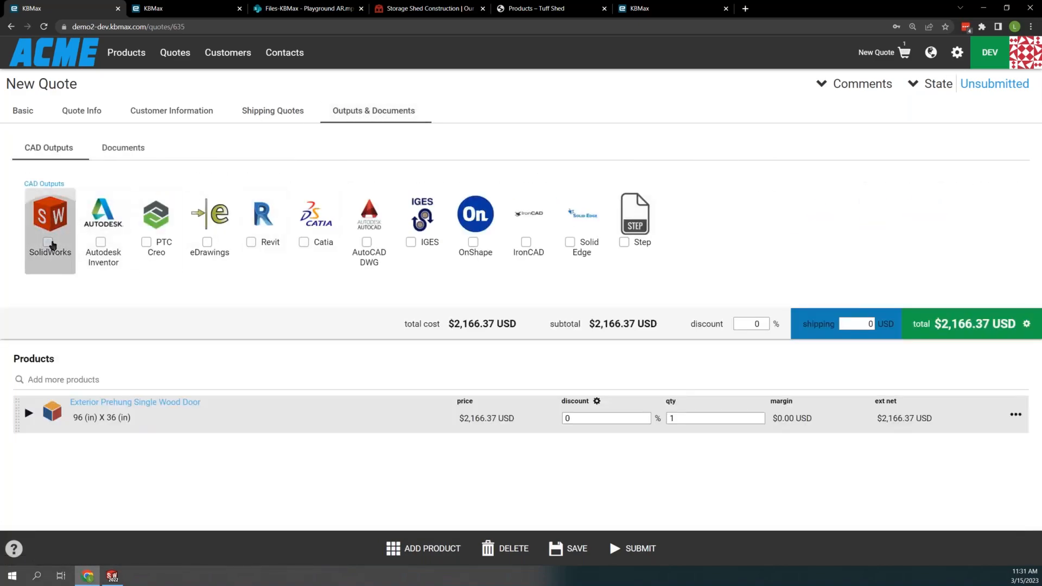
pyautogui.click(124, 148)
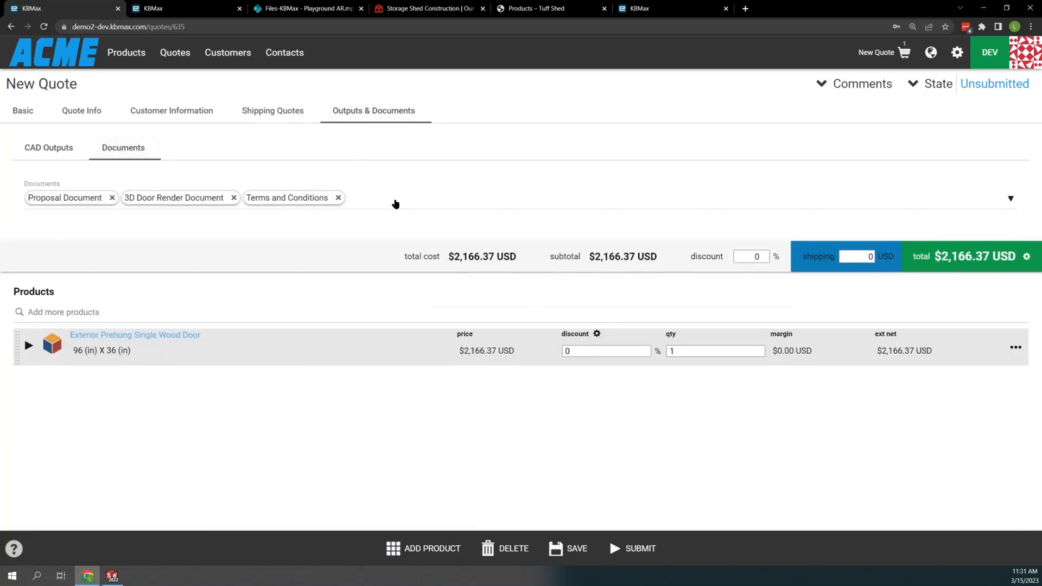
pyautogui.click(396, 202)
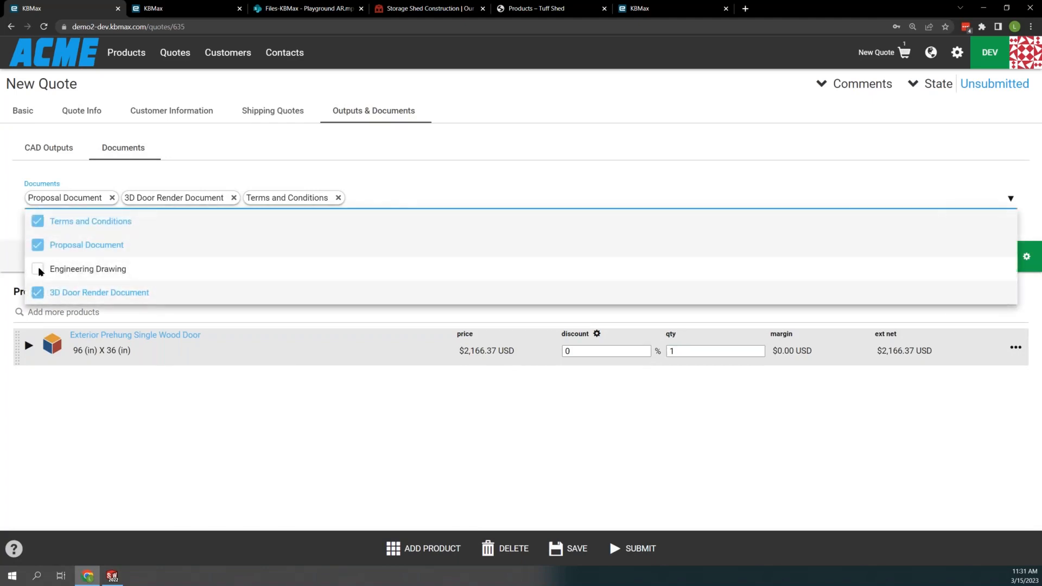
pyautogui.click(37, 269)
pyautogui.click(372, 466)
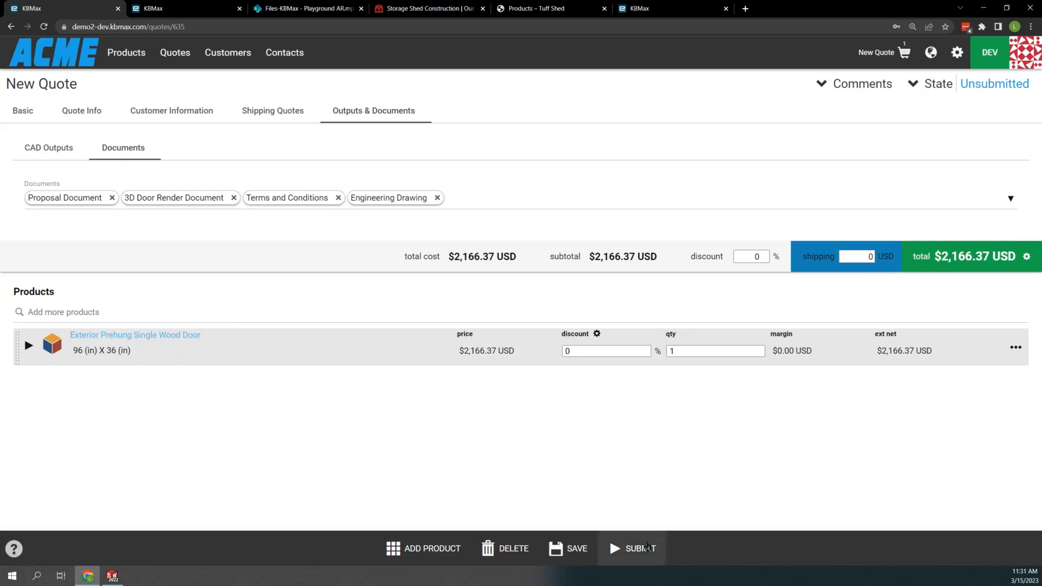
# - Submit the new quote and check the SolidWorks window for its build, moving the window off the quote page
pyautogui.click(641, 550)
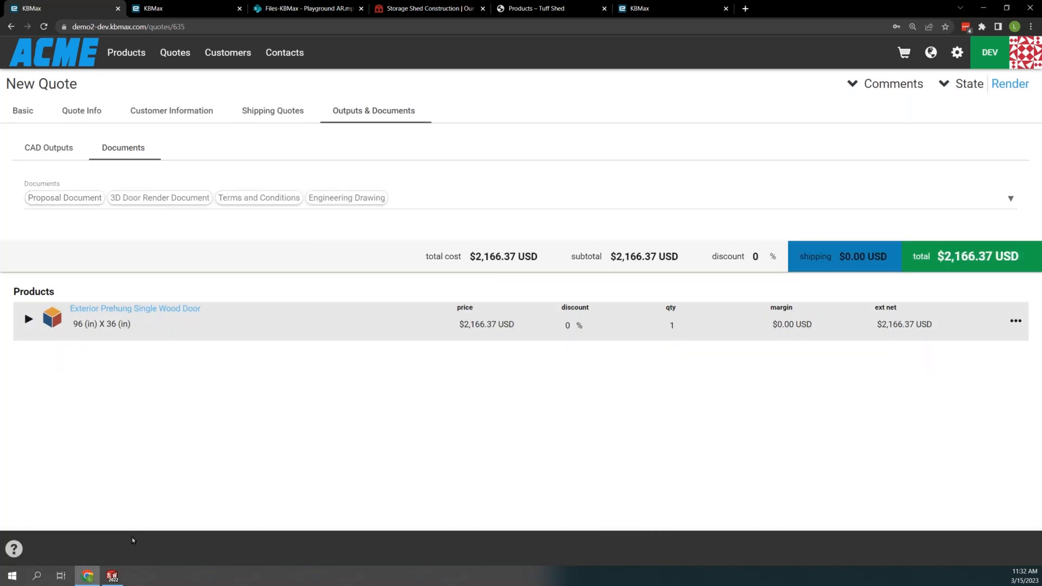
pyautogui.click(114, 576)
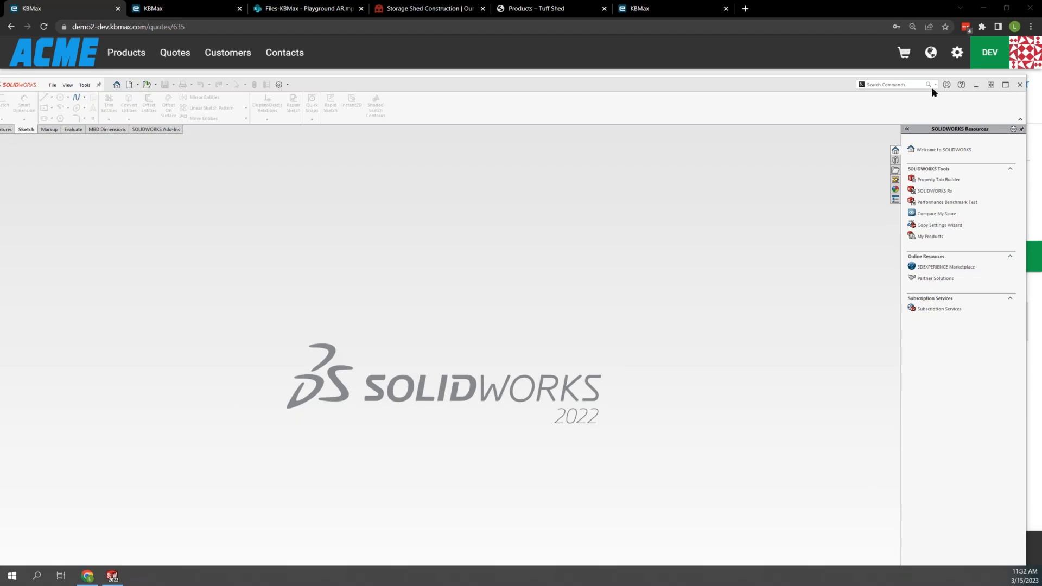
pyautogui.moveTo(837, 84); pyautogui.dragTo(0, 89)
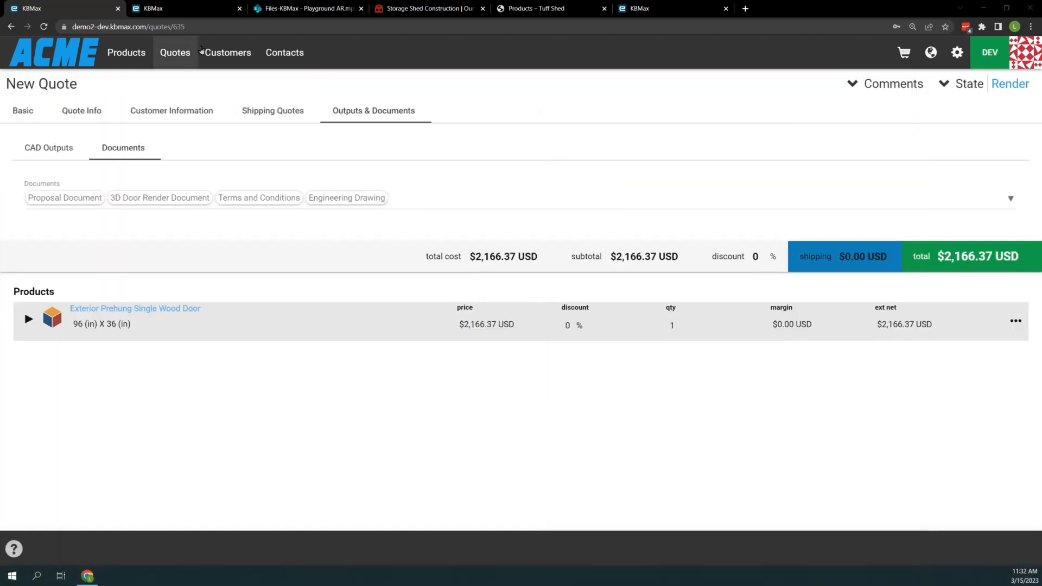
# - Open the $1,949.73 quote in the CAD Build state and examine its CAD outputs and attachments
pyautogui.click(172, 55)
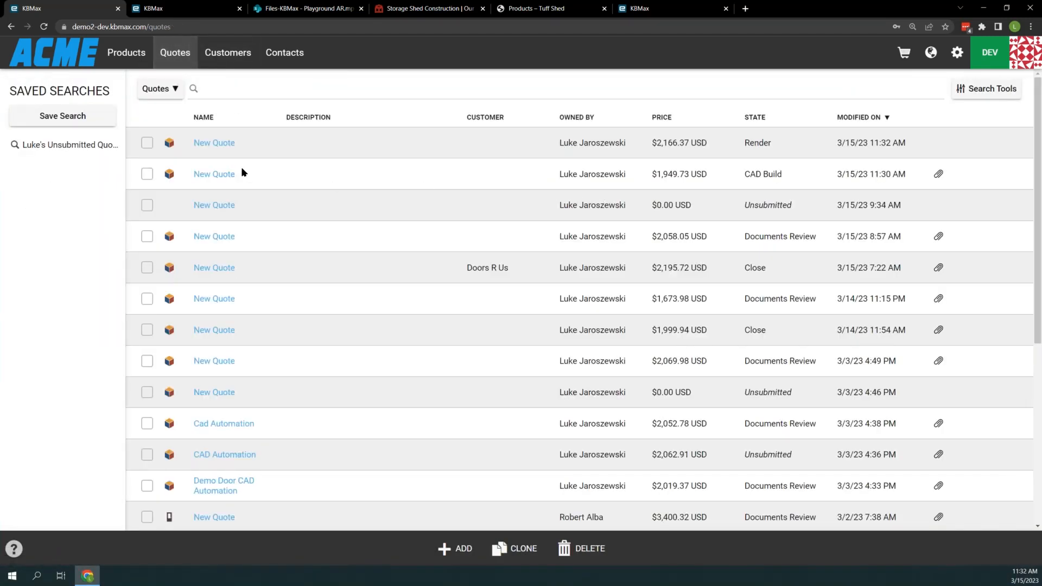
pyautogui.click(219, 174)
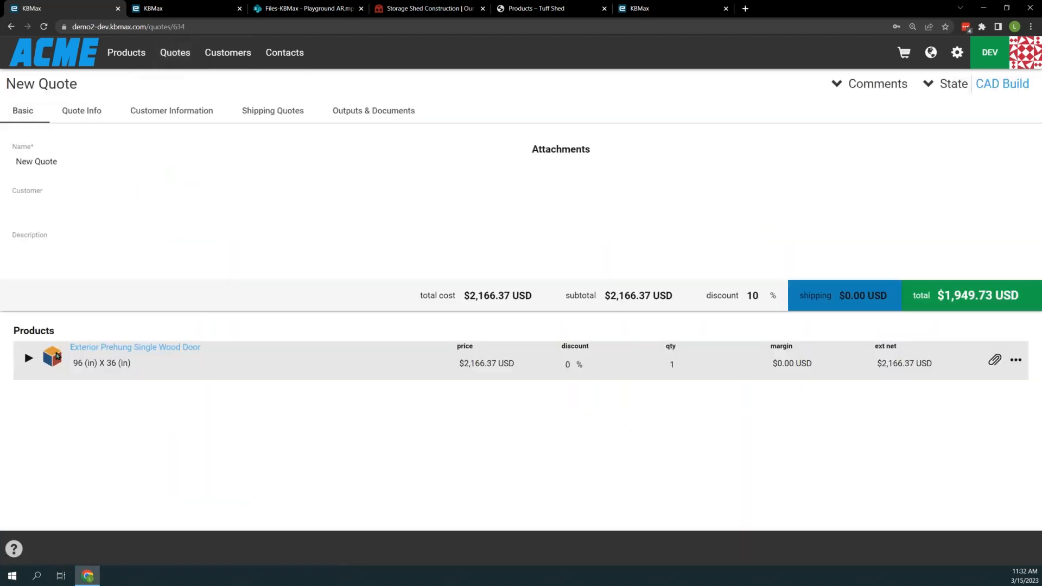
pyautogui.click(364, 110)
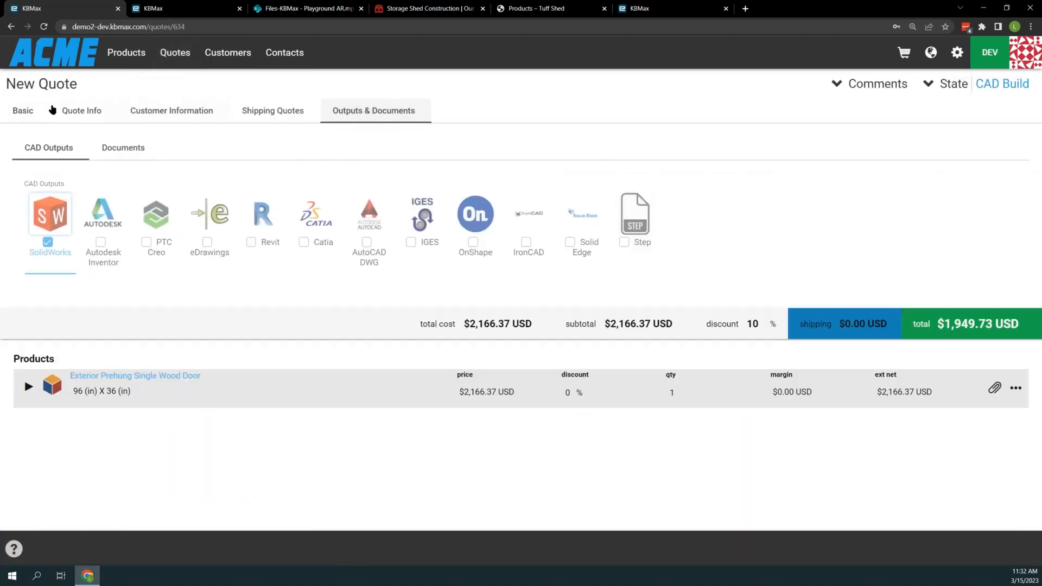
pyautogui.click(25, 110)
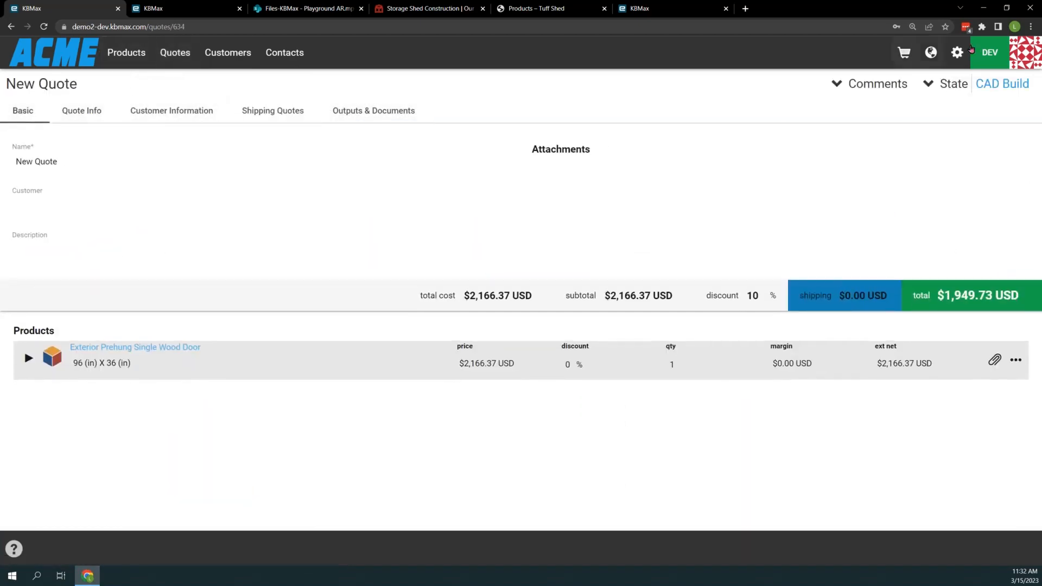
# - Open the Documents Review quote modified 3/15/23 8:57 AM, then download and open its attached New Quote_Document.pdf
pyautogui.click(174, 53)
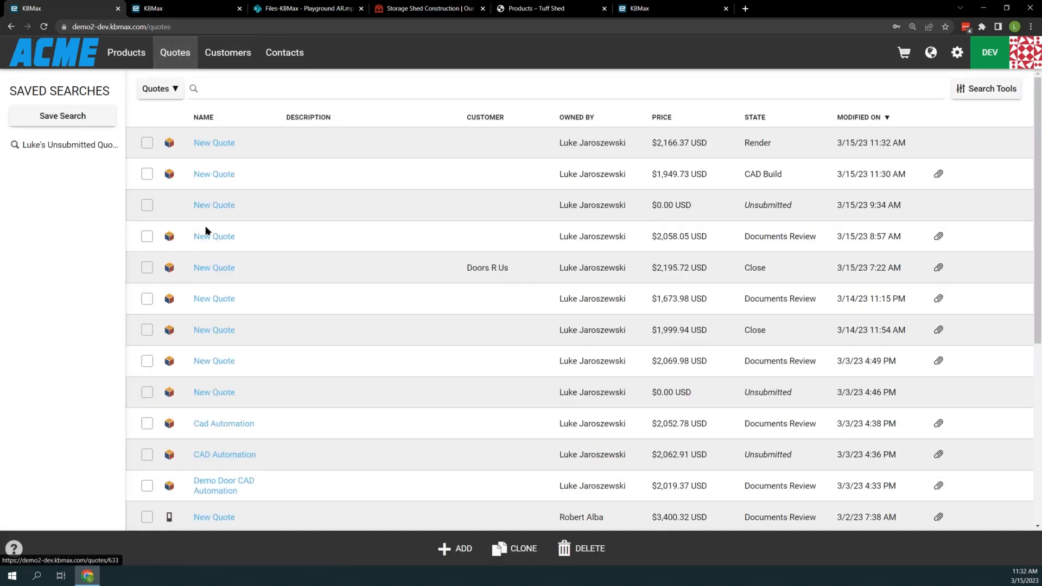
pyautogui.click(207, 237)
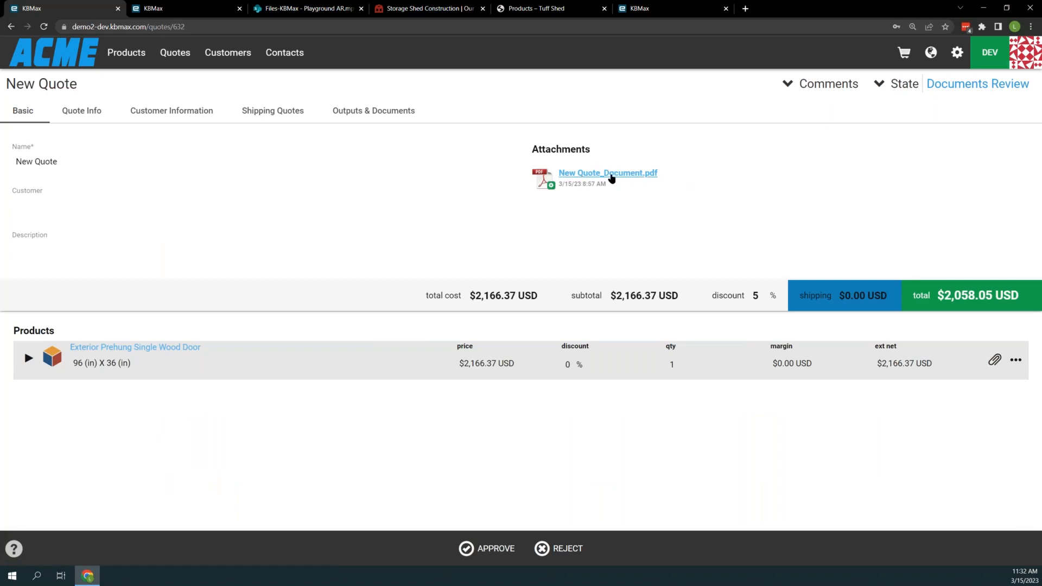
pyautogui.click(611, 174)
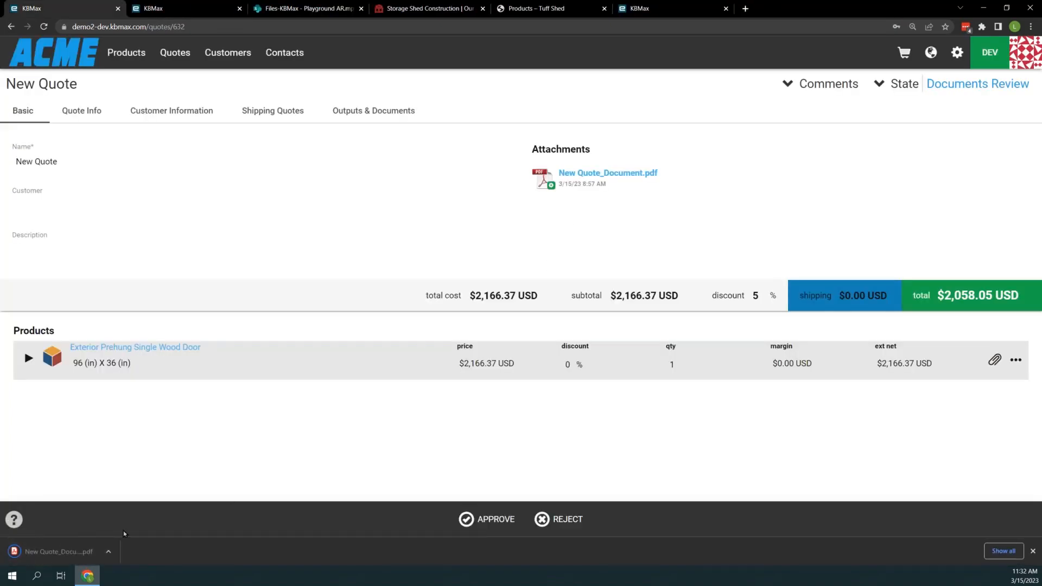
pyautogui.click(60, 551)
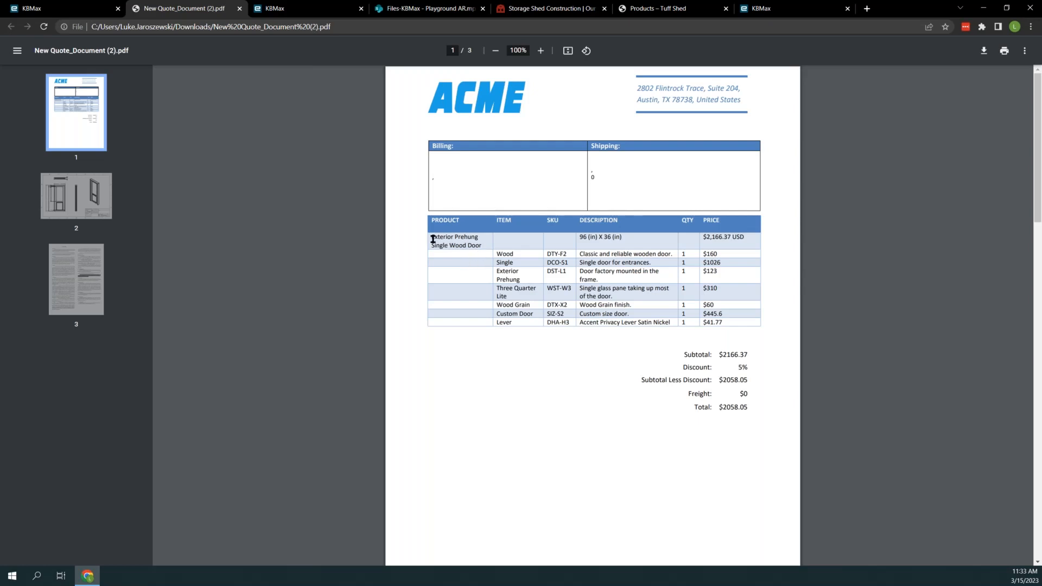
# - Review the PDF's priced line items, engineering drawing, conditions page and subtotal
pyautogui.moveTo(432, 238); pyautogui.dragTo(740, 311)
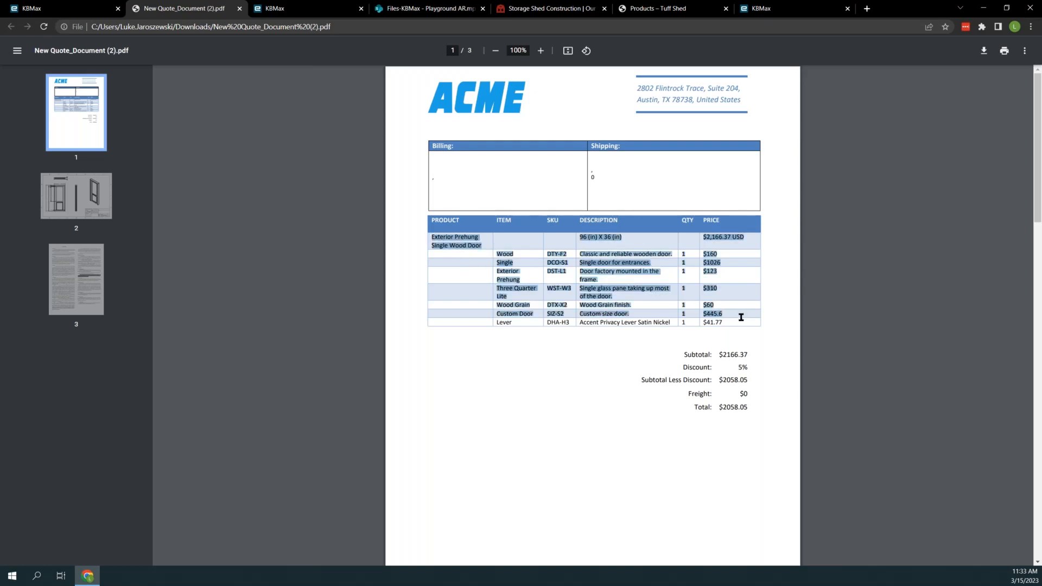
pyautogui.click(740, 311)
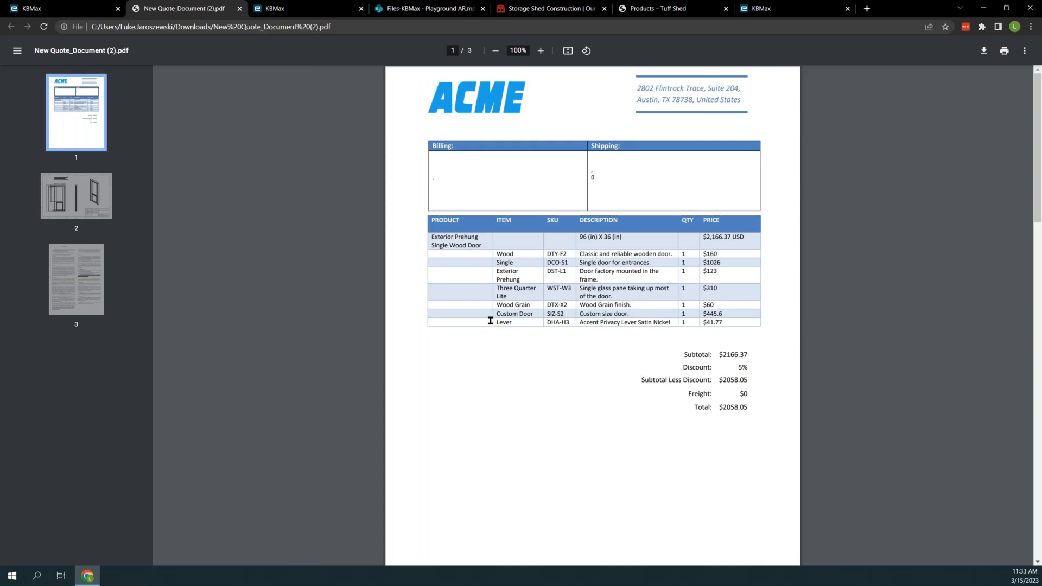
pyautogui.click(70, 196)
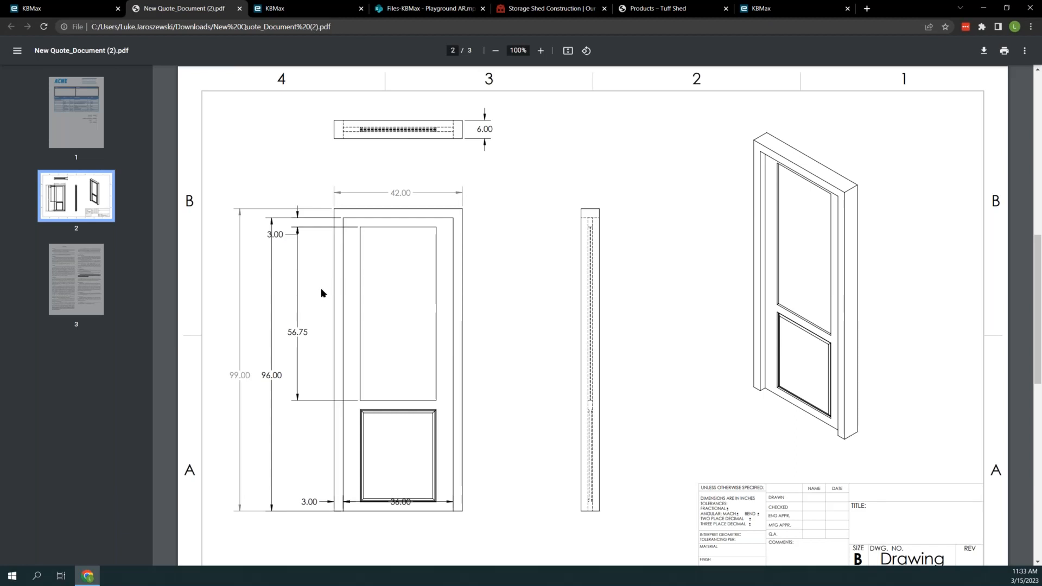
pyautogui.click(89, 285)
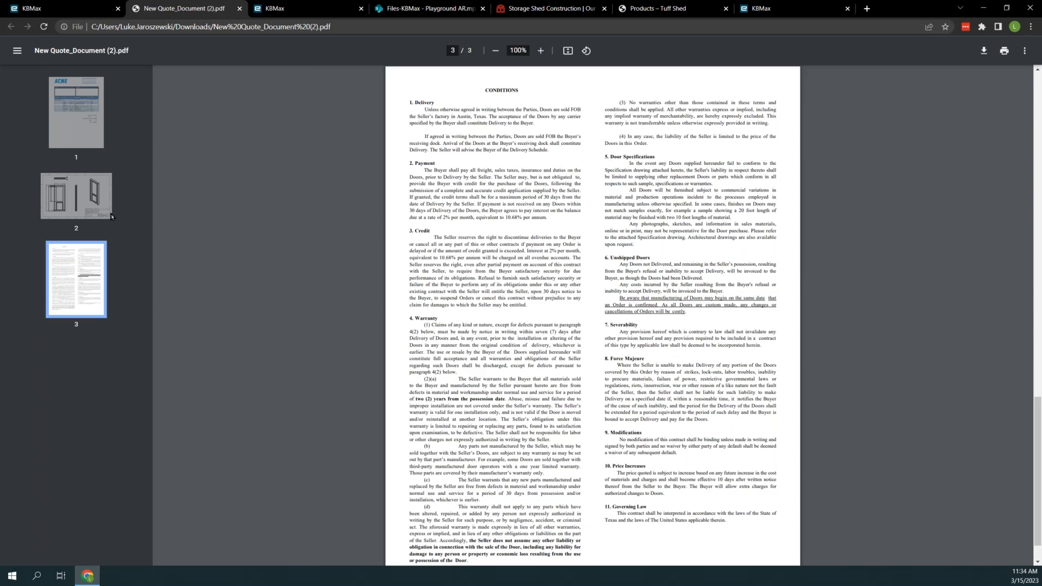
pyautogui.click(83, 132)
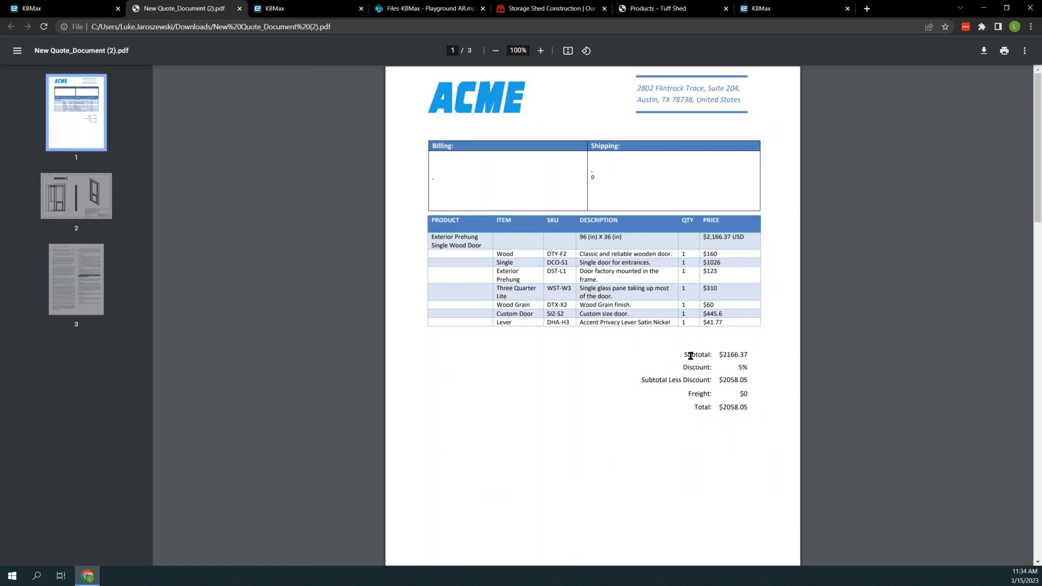
pyautogui.doubleClick(726, 355)
# - Return to the quote awaiting document review and approve it
pyautogui.click(62, 8)
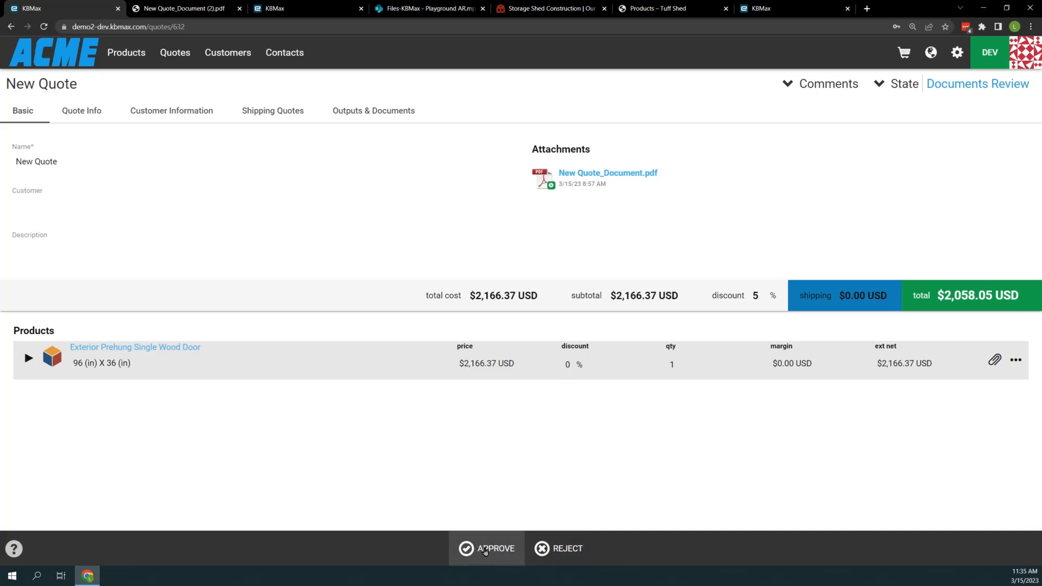
pyautogui.click(486, 550)
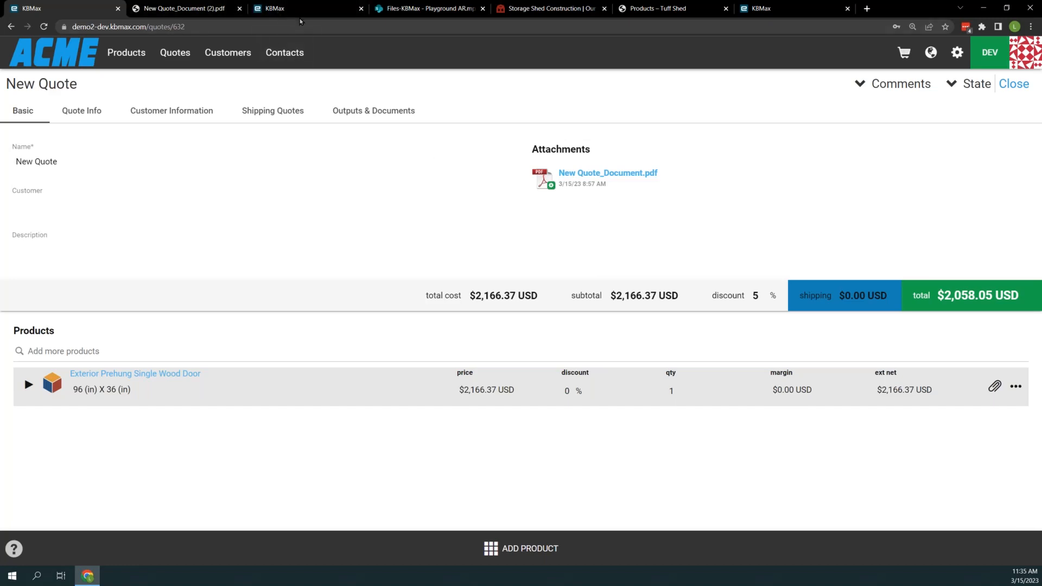
# - Switch to the Playground configurator, reload it, and add a Deck Square item to the scene
pyautogui.moveTo(297, 9)
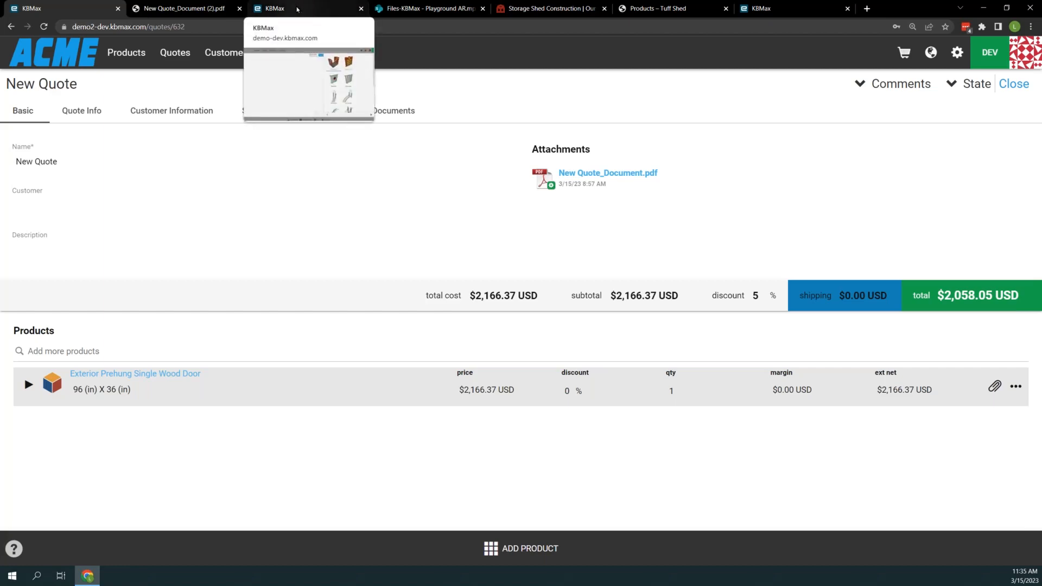
pyautogui.click(297, 10)
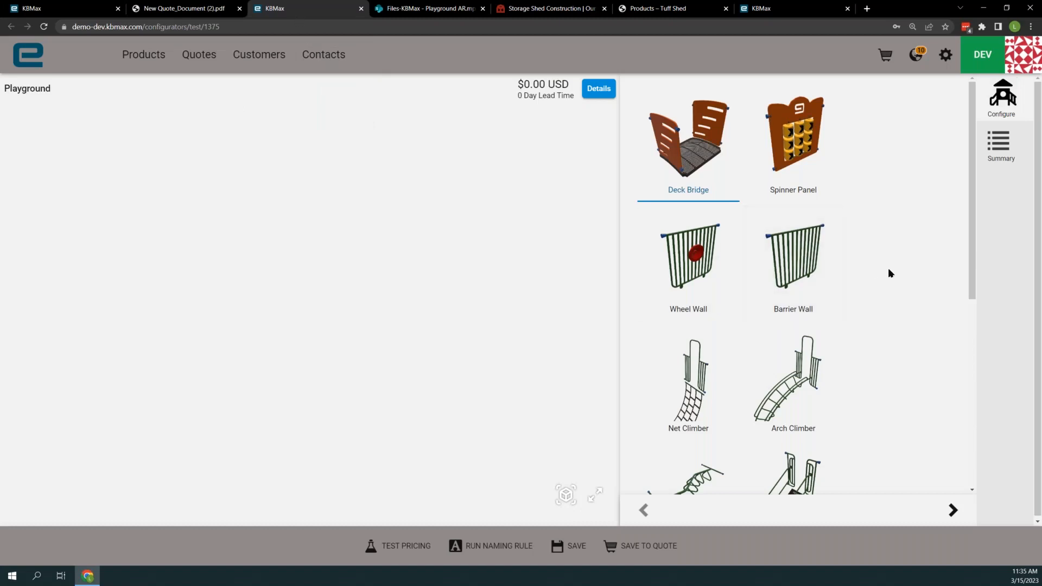
pyautogui.click(42, 26)
pyautogui.scroll(-4, 798, 326)
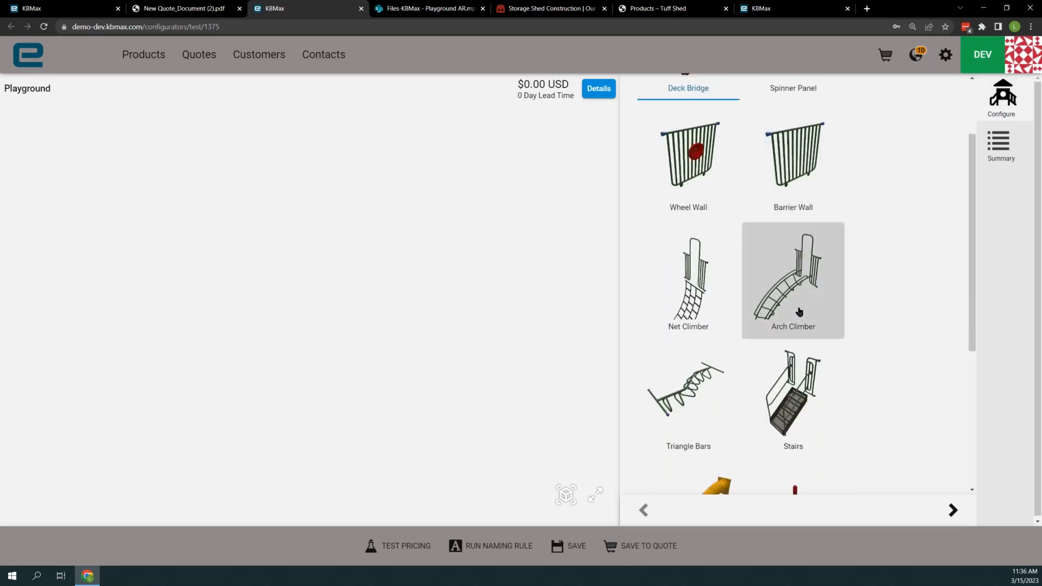
pyautogui.scroll(-3, 799, 310)
pyautogui.click(799, 388)
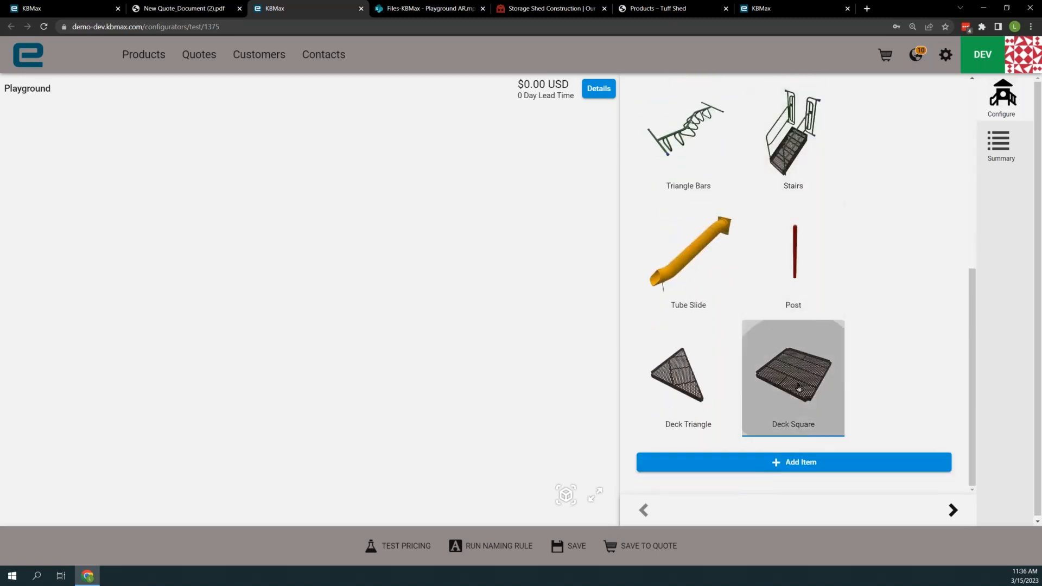
pyautogui.click(771, 464)
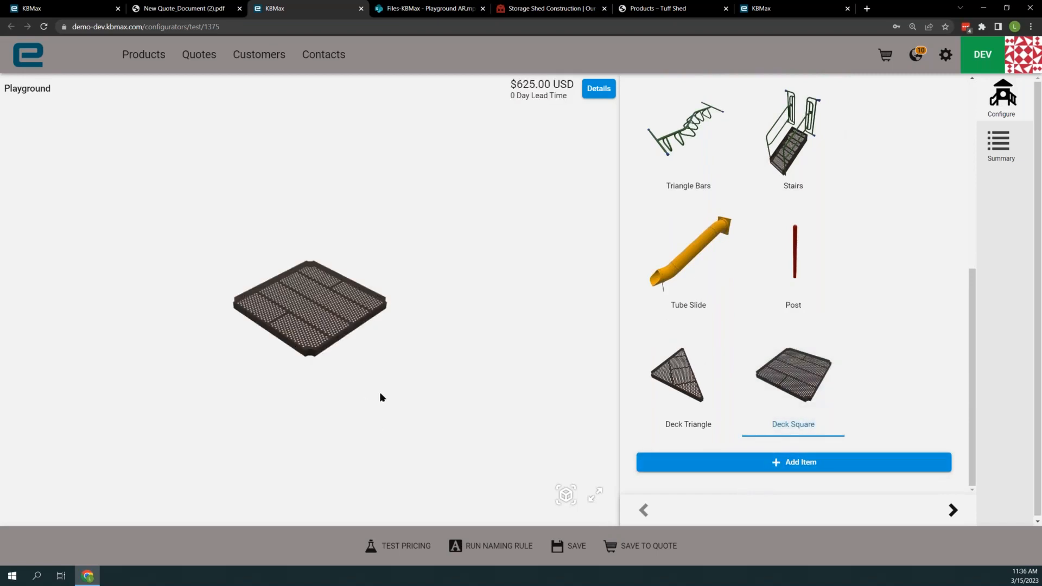
# - Reposition the square deck toward the left of the scene, then show and dismiss its Clone and Delete options
pyautogui.click(261, 321)
pyautogui.moveTo(261, 321); pyautogui.dragTo(114, 371)
pyautogui.click(323, 231)
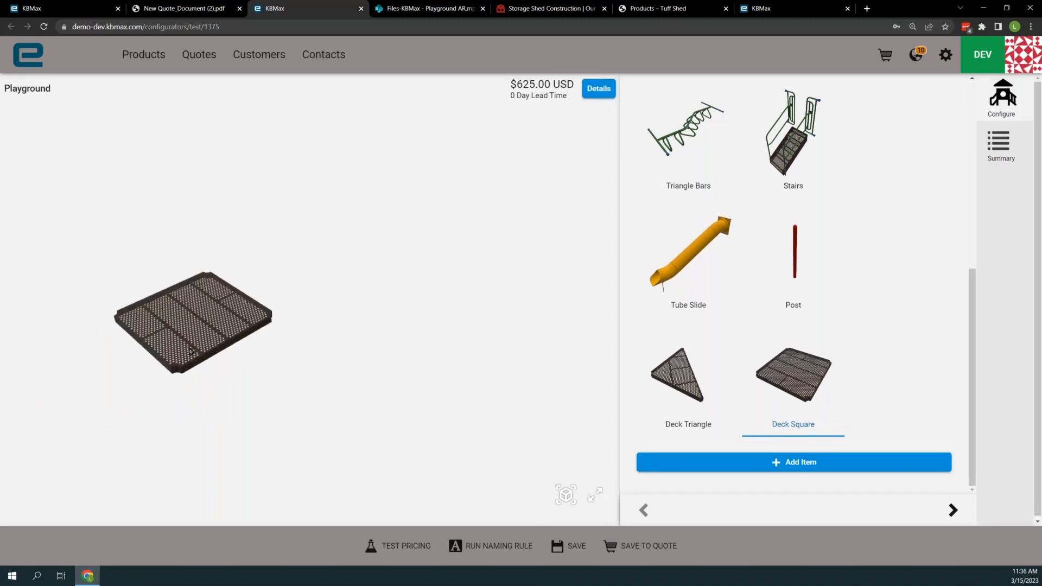
pyautogui.click(190, 334)
pyautogui.moveTo(190, 332)
pyautogui.mouseDown()
pyautogui.moveTo(170, 350)
pyautogui.moveTo(193, 337)
pyautogui.moveTo(184, 329)
pyautogui.mouseUp()
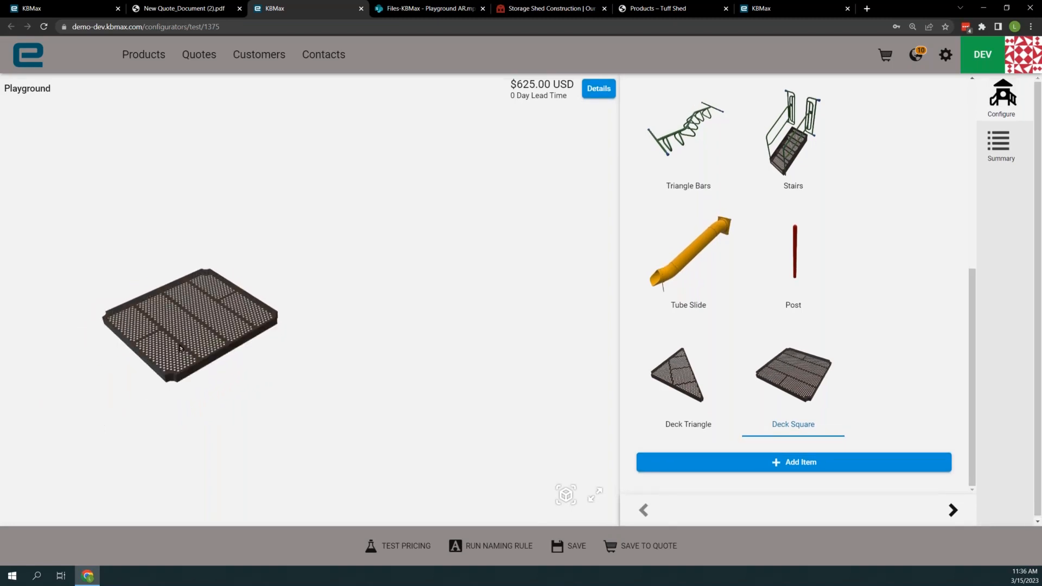
pyautogui.click(184, 329)
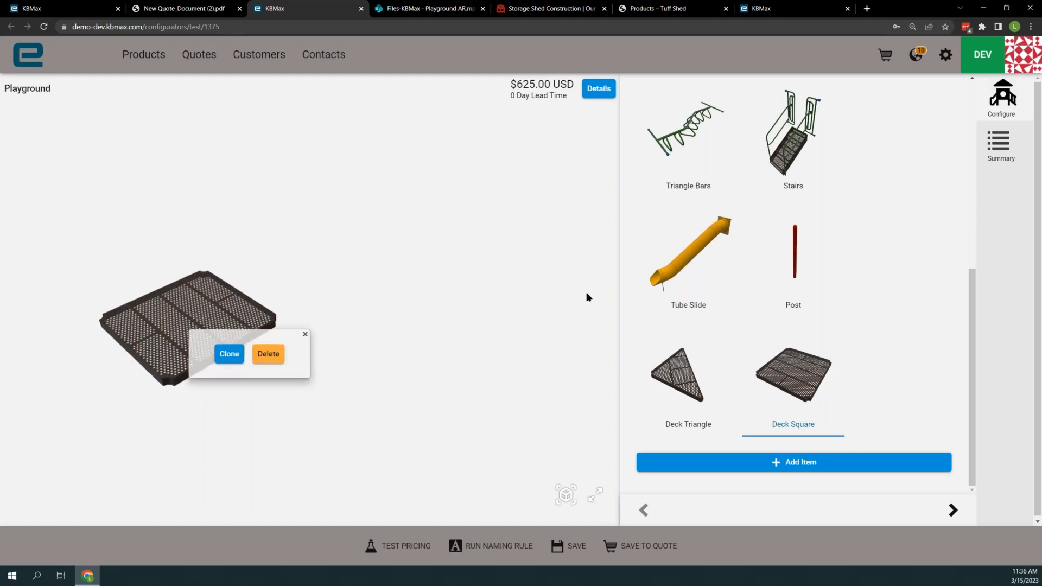
pyautogui.click(461, 264)
# - Add a Spinner Panel to the playground and attach it along the rear edge of the square deck
pyautogui.scroll(5, 782, 269)
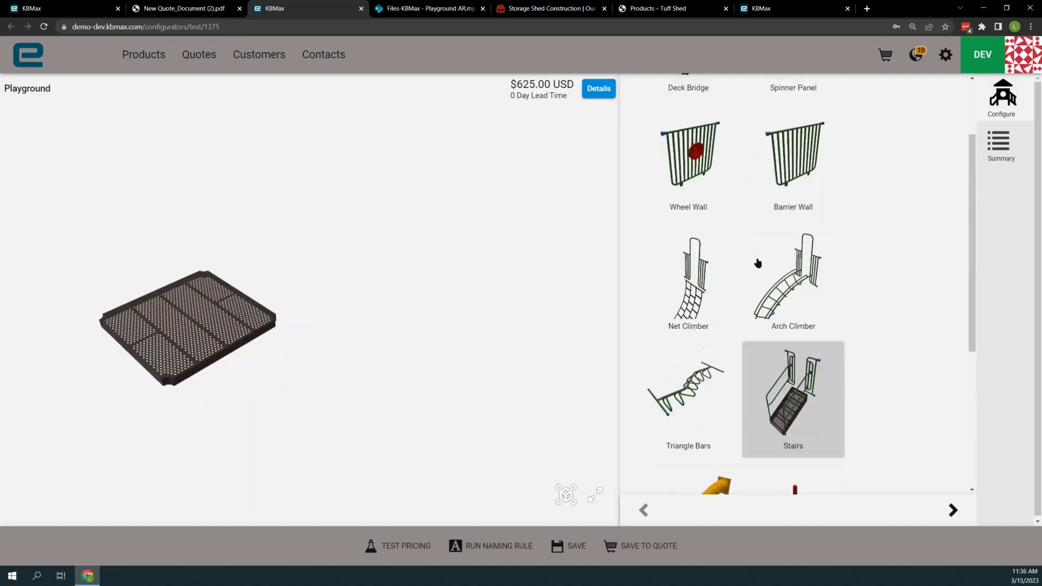
pyautogui.scroll(1, 758, 263)
pyautogui.keyDown('ctrl'); pyautogui.scroll(-1, 759, 262); pyautogui.keyUp('ctrl')
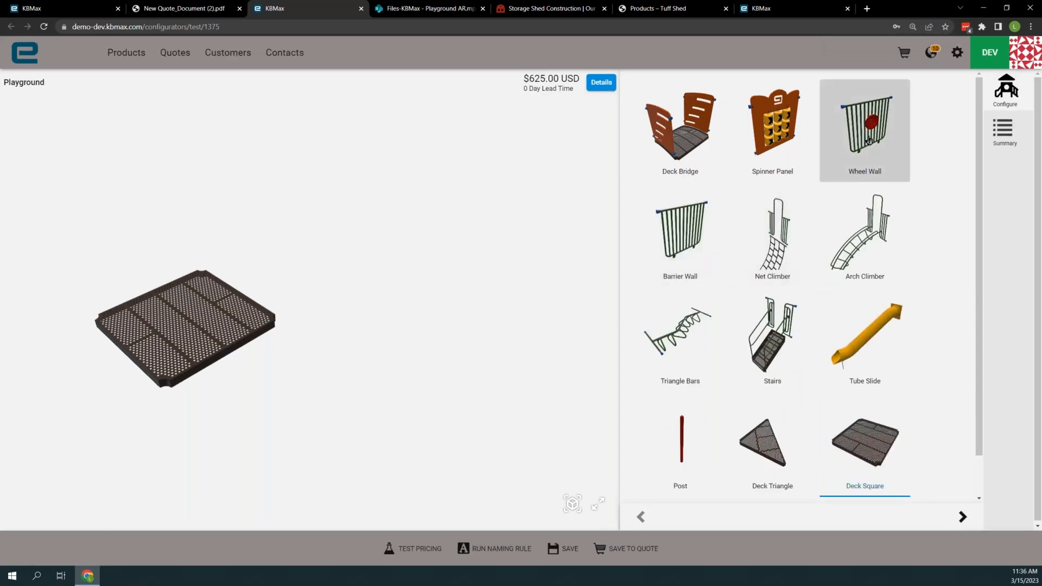
pyautogui.click(868, 136)
pyautogui.click(772, 130)
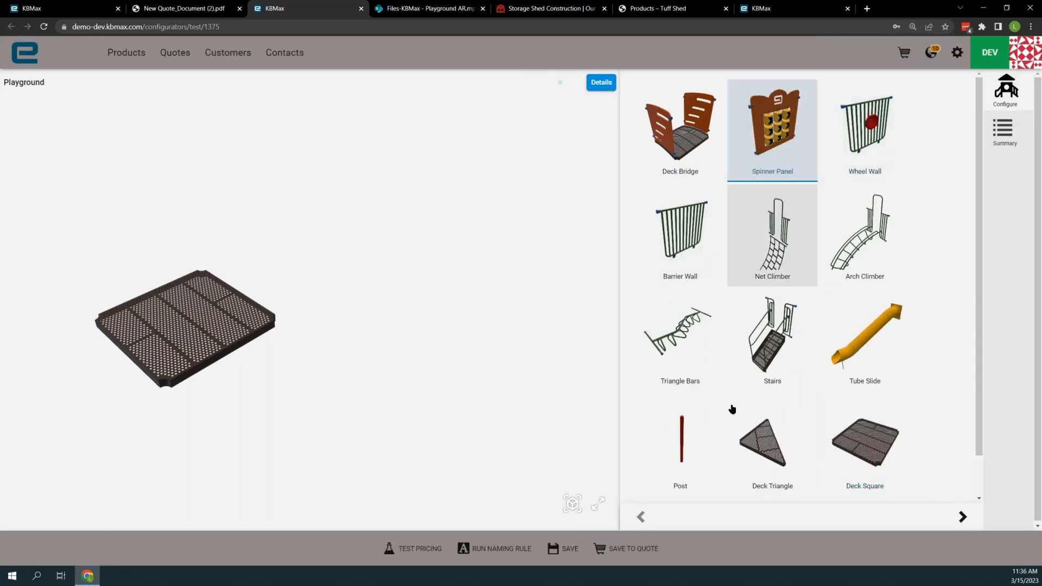
pyautogui.scroll(-1, 745, 449)
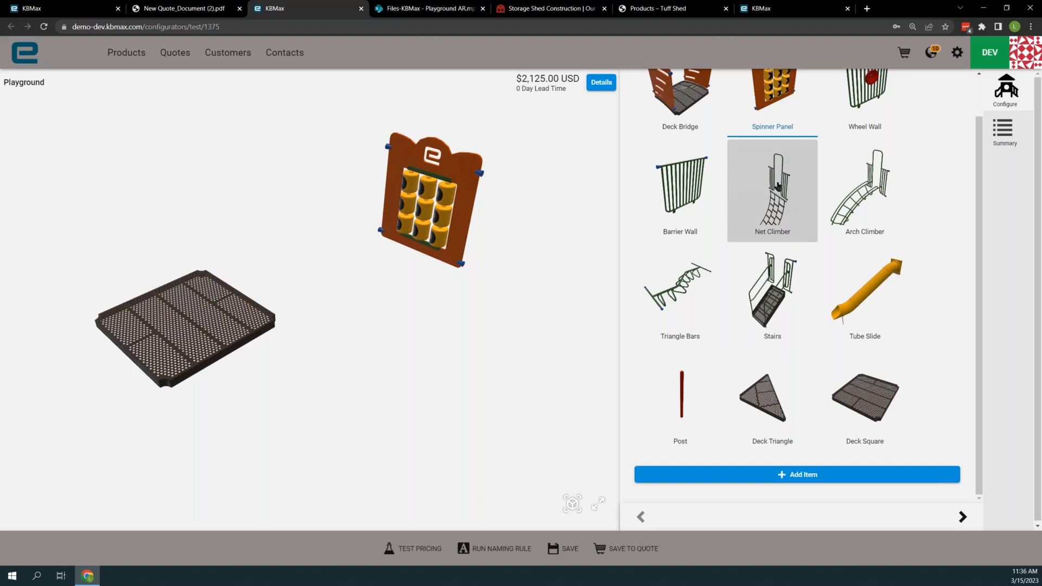
pyautogui.moveTo(465, 183); pyautogui.dragTo(149, 209)
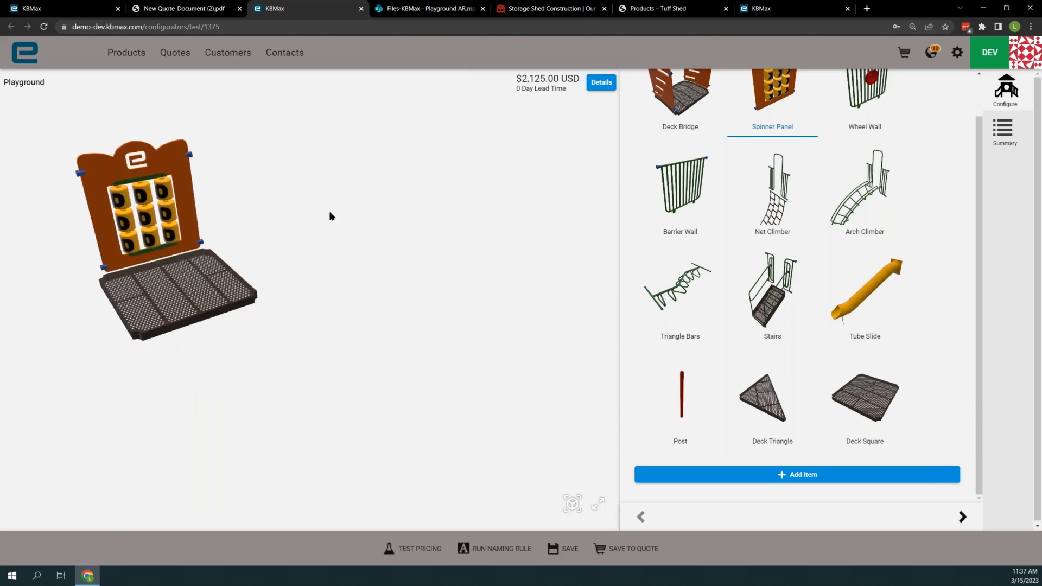
# - Reposition the square deck together with its attached Spinner Panel in the scene
pyautogui.click(218, 292)
pyautogui.moveTo(207, 300); pyautogui.dragTo(180, 297)
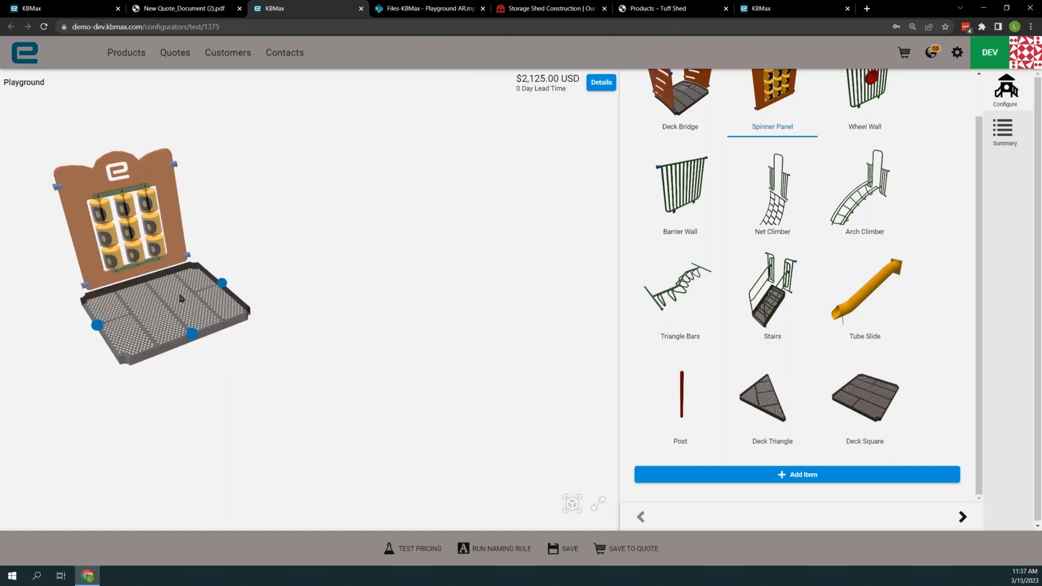
pyautogui.moveTo(180, 295); pyautogui.dragTo(193, 312)
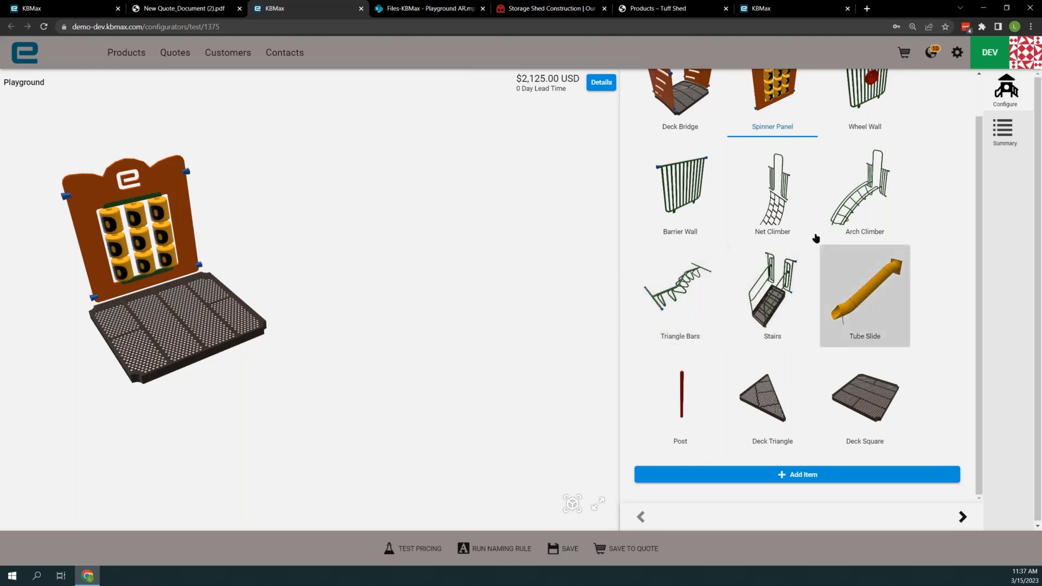
# - Add a Wheel Wall to the playground and attach it along the front edge of the square deck
pyautogui.click(866, 101)
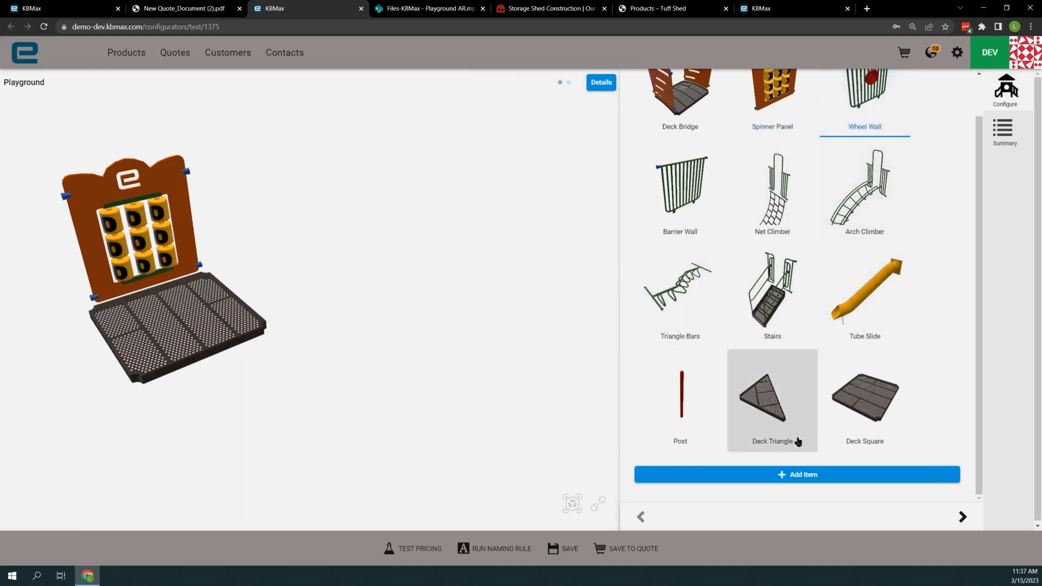
pyautogui.click(791, 475)
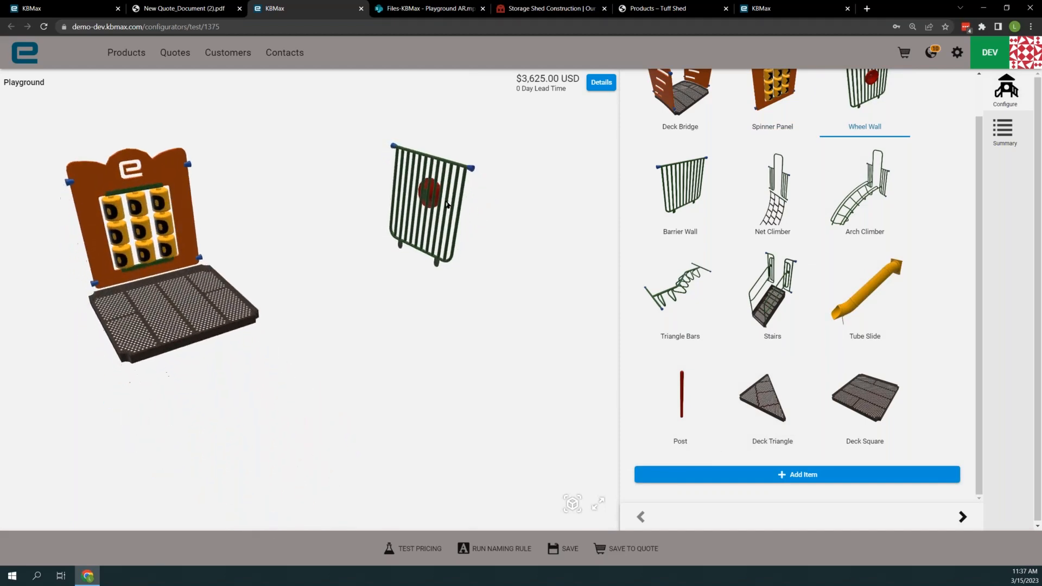
pyautogui.click(447, 202)
pyautogui.click(447, 162)
pyautogui.moveTo(456, 163)
pyautogui.mouseDown()
pyautogui.moveTo(465, 164)
pyautogui.moveTo(359, 234)
pyautogui.moveTo(236, 234)
pyautogui.moveTo(210, 217)
pyautogui.mouseUp()
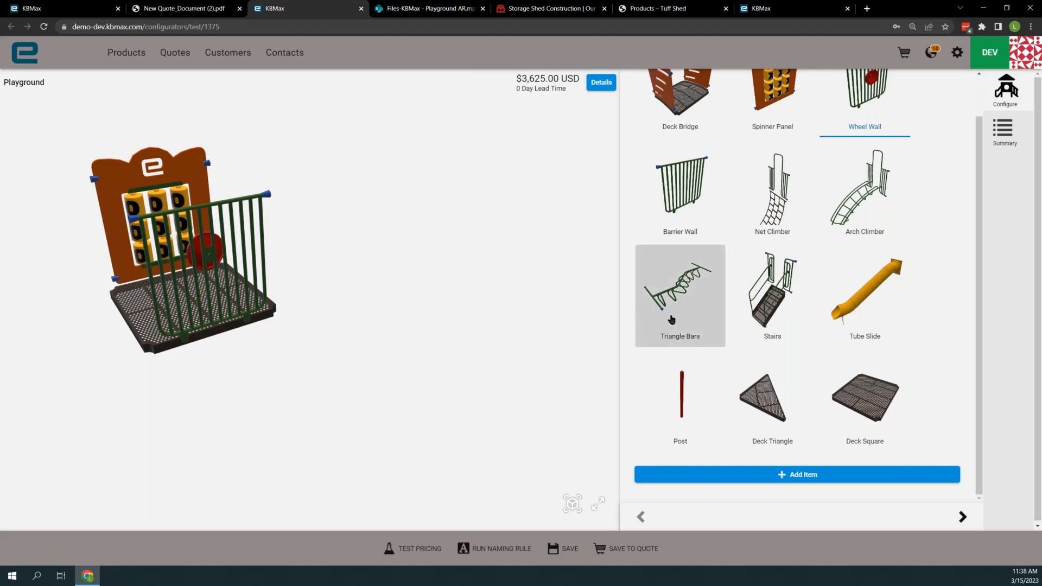
# - Add Stairs on the deck's left edge and a Tube Slide on its right edge
pyautogui.click(776, 299)
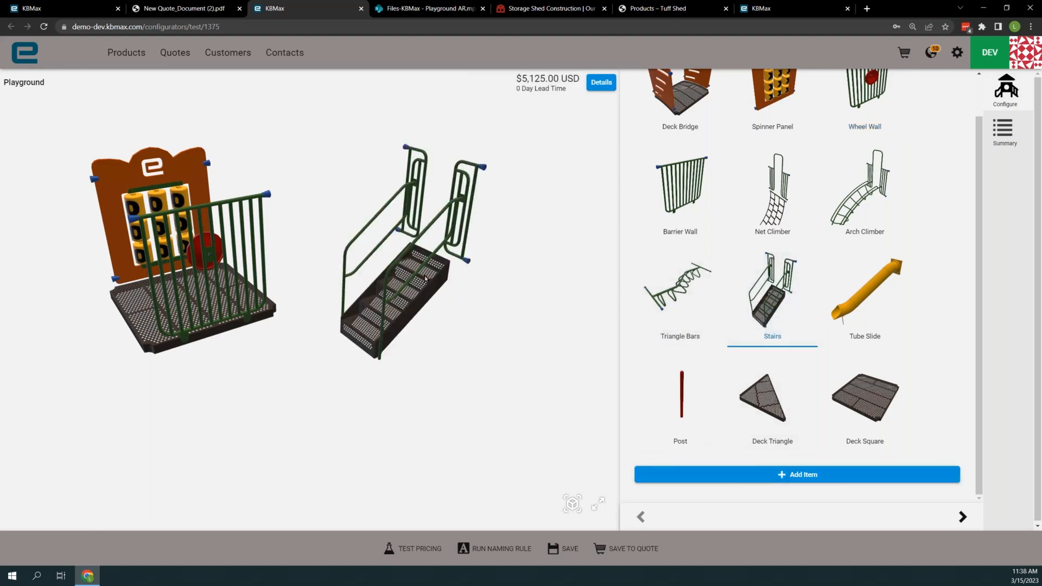
pyautogui.moveTo(442, 278); pyautogui.dragTo(120, 353)
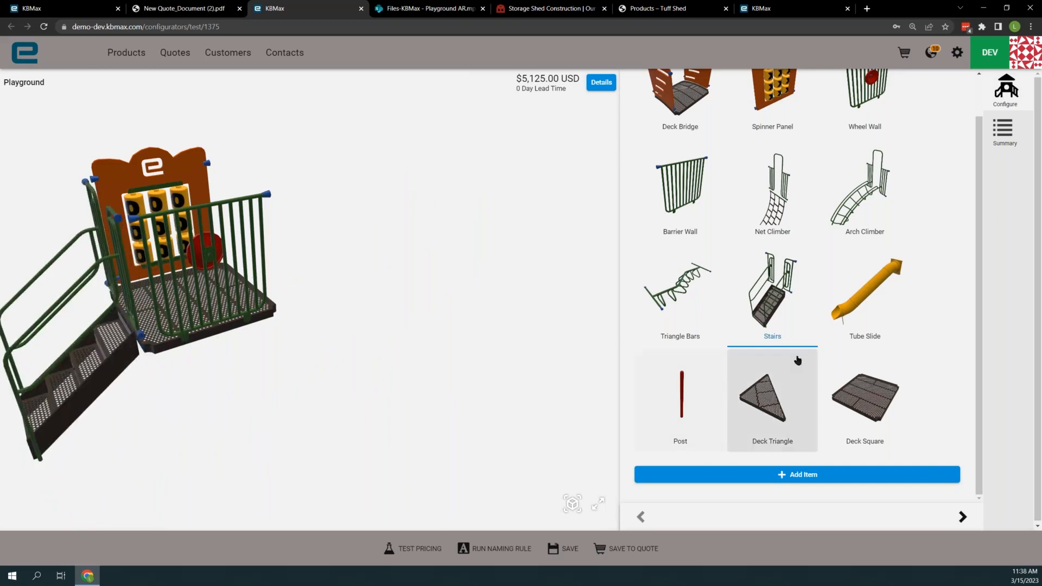
pyautogui.click(865, 311)
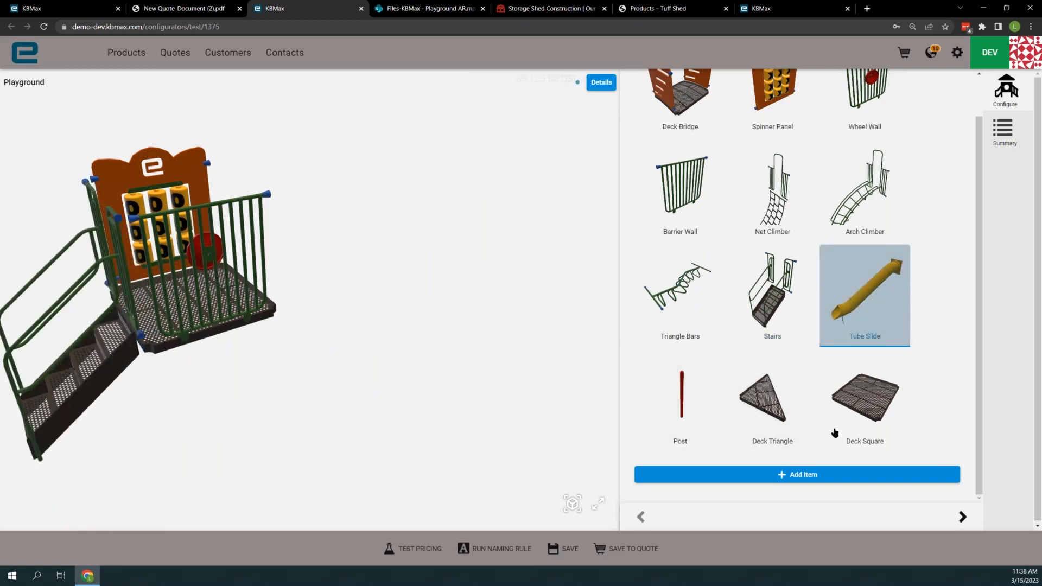
pyautogui.click(803, 477)
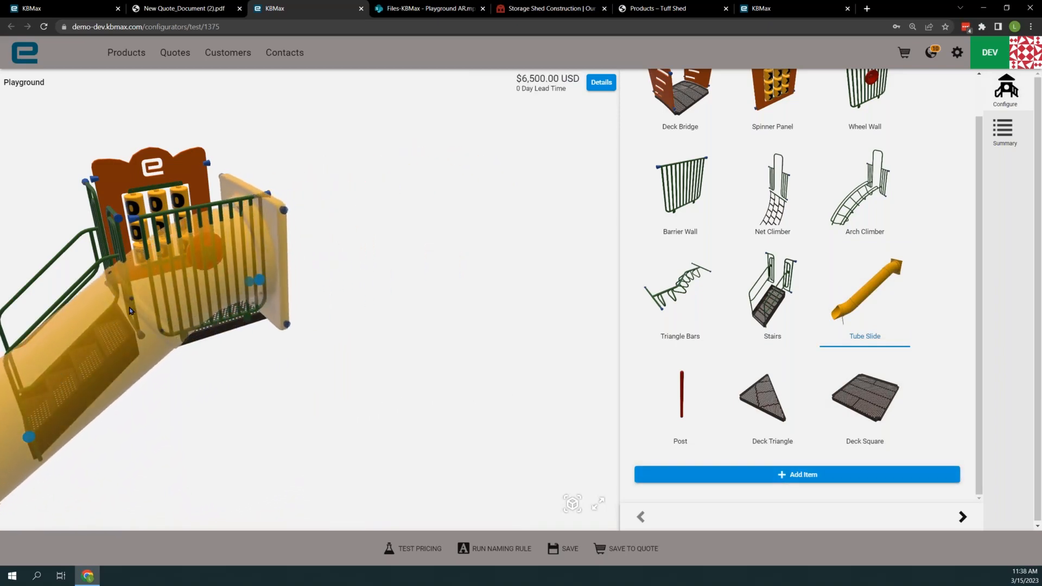
pyautogui.click(126, 310)
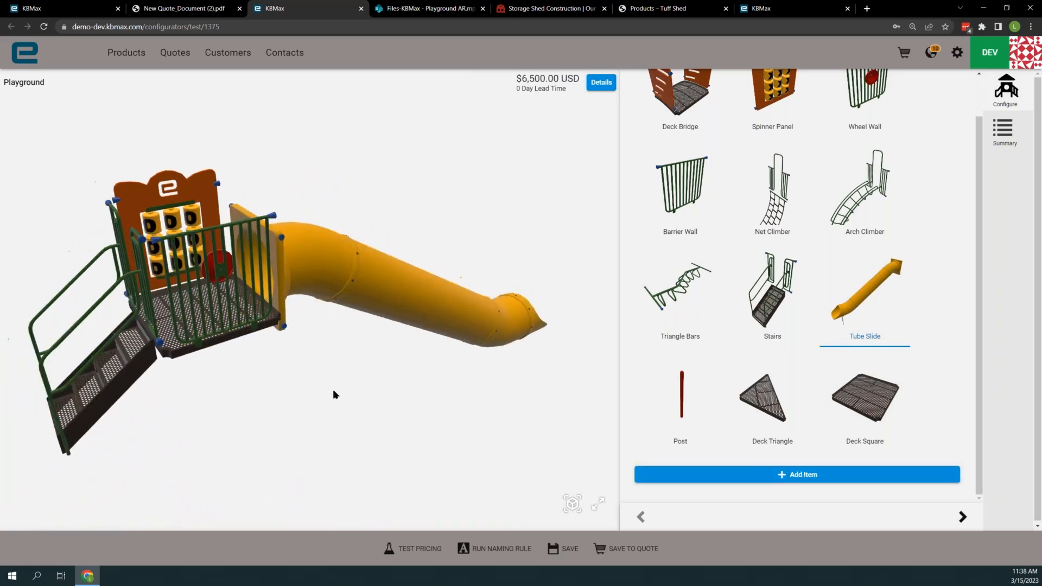
pyautogui.moveTo(326, 370); pyautogui.dragTo(303, 351)
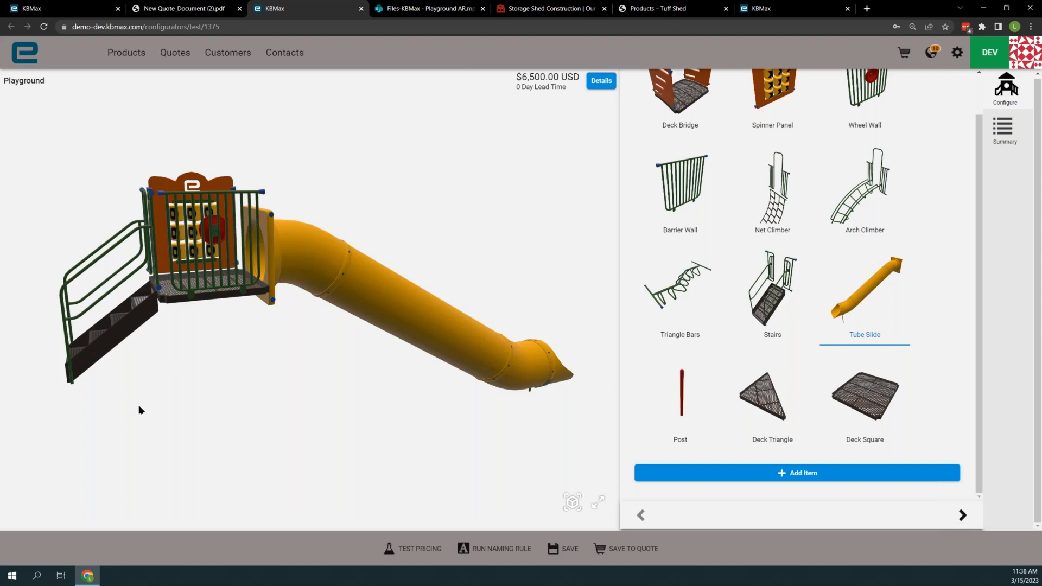
# - Set the length of the stairs attached to the deck to 2
pyautogui.click(112, 341)
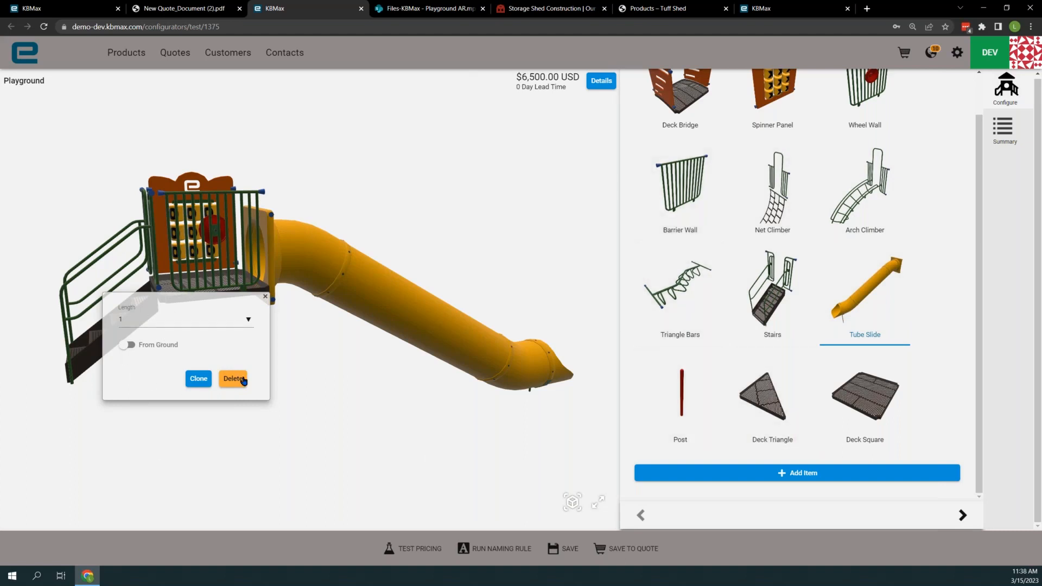
pyautogui.click(148, 327)
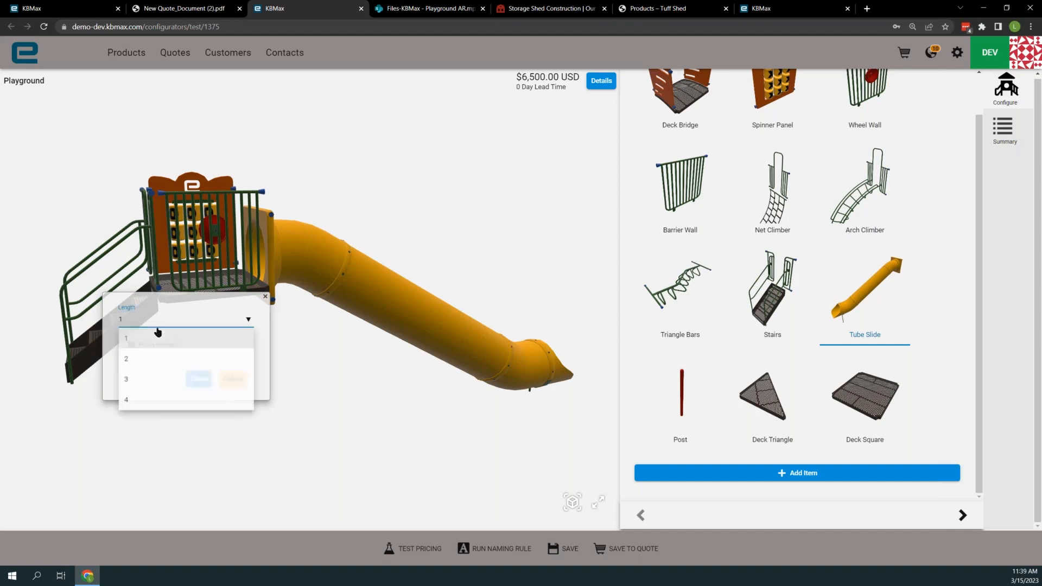
pyautogui.click(148, 361)
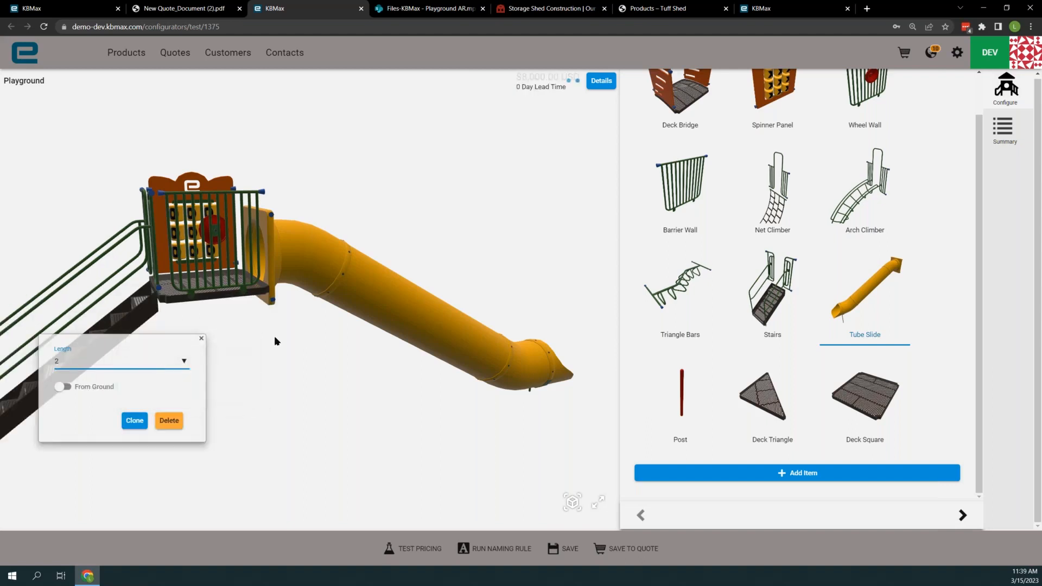
pyautogui.scroll(-2, 267, 334)
# - Enable the From Ground option for the stairs
pyautogui.click(123, 354)
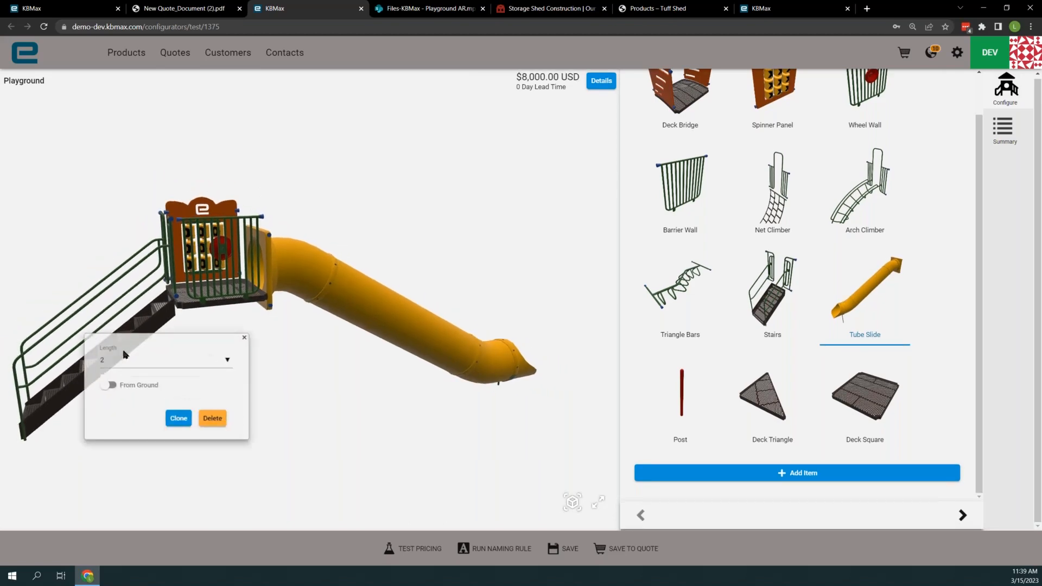
pyautogui.click(110, 386)
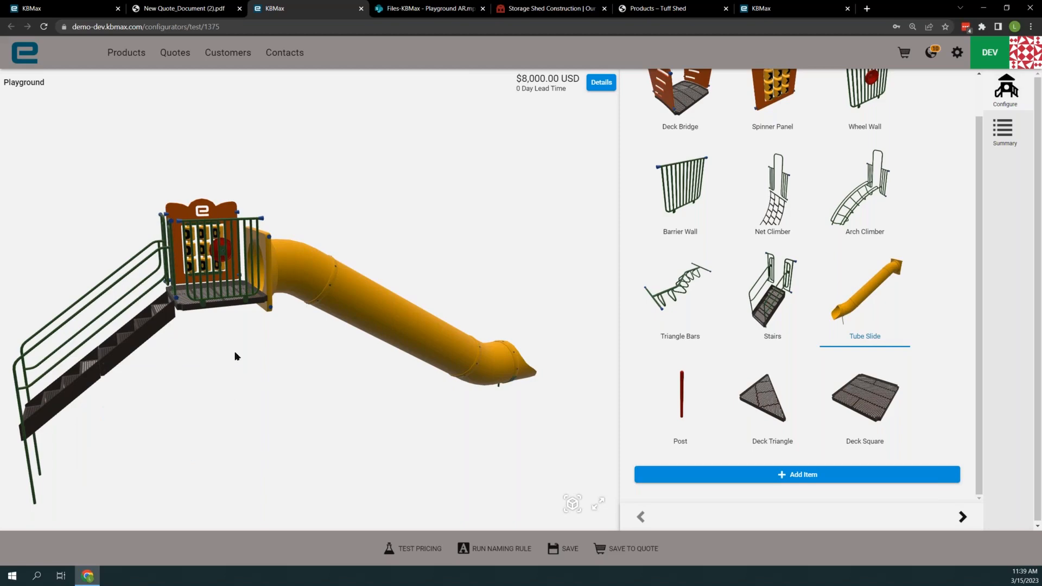
pyautogui.scroll(-2, 282, 321)
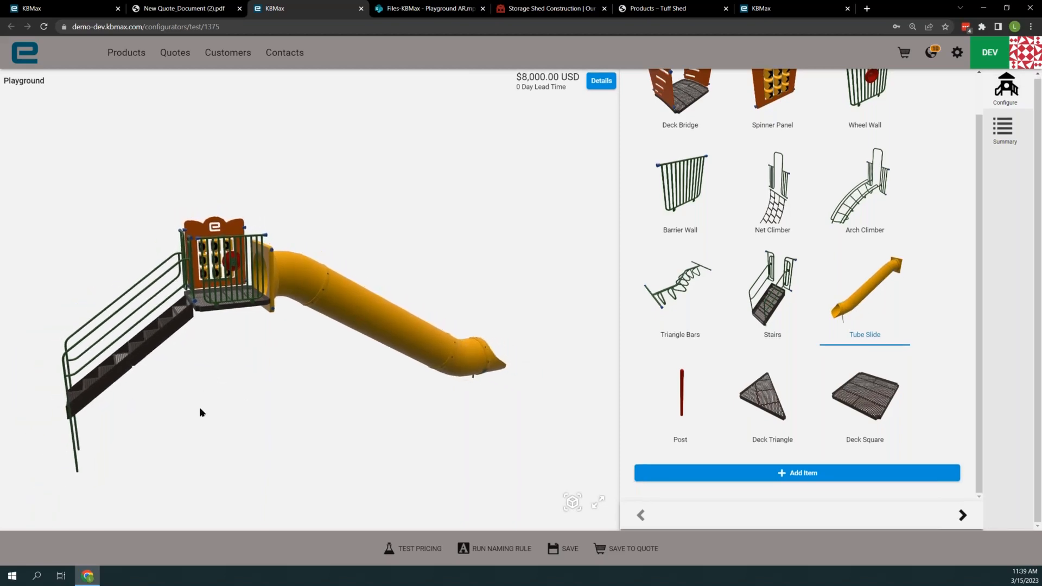
pyautogui.moveTo(200, 407); pyautogui.dragTo(226, 393)
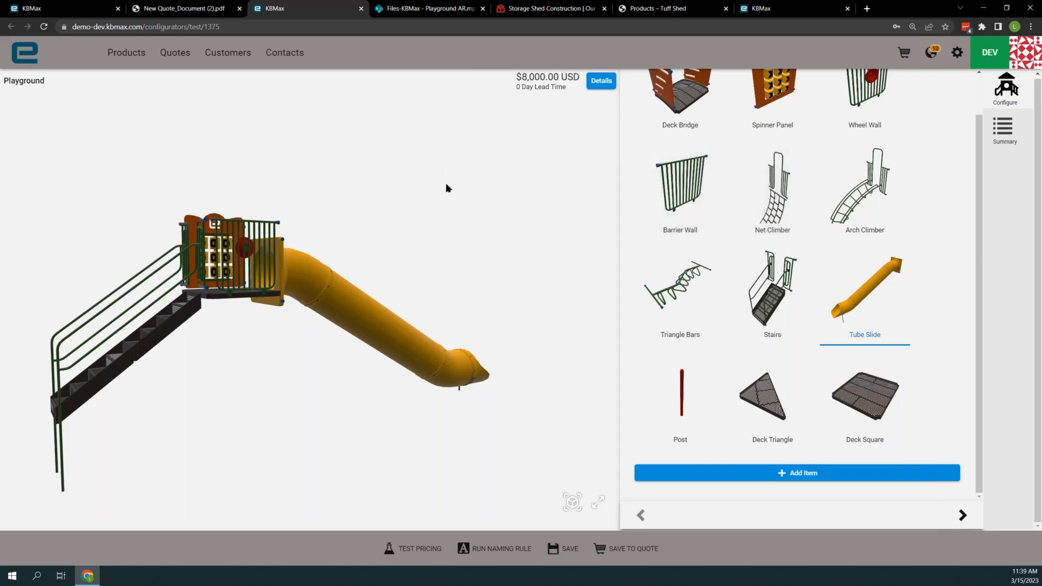
# - Switch to the SharePoint video Playground AR.mp4, play the augmented-reality demonstration, and pause it
pyautogui.click(423, 9)
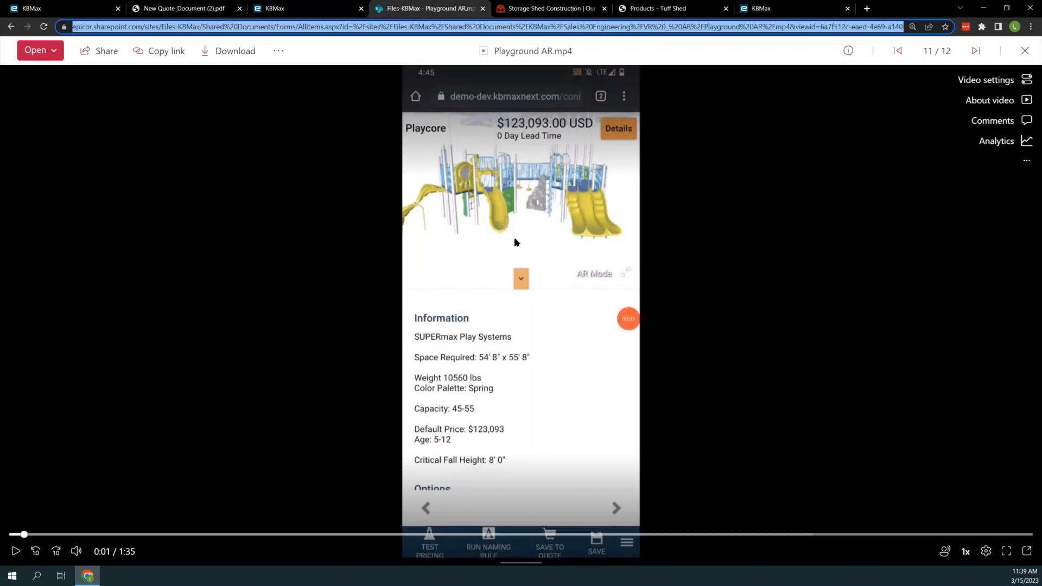
pyautogui.click(16, 551)
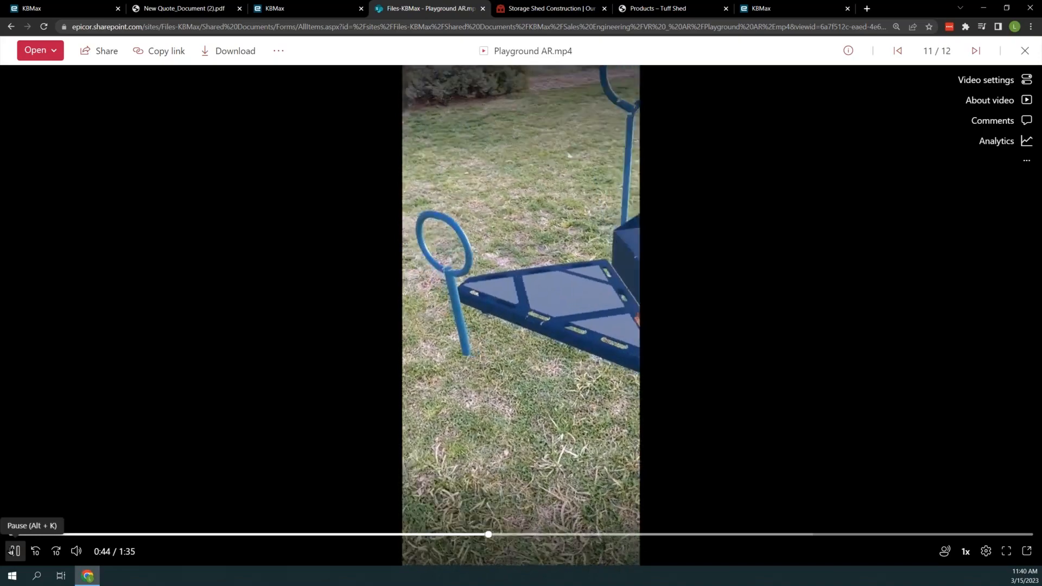
pyautogui.click(280, 163)
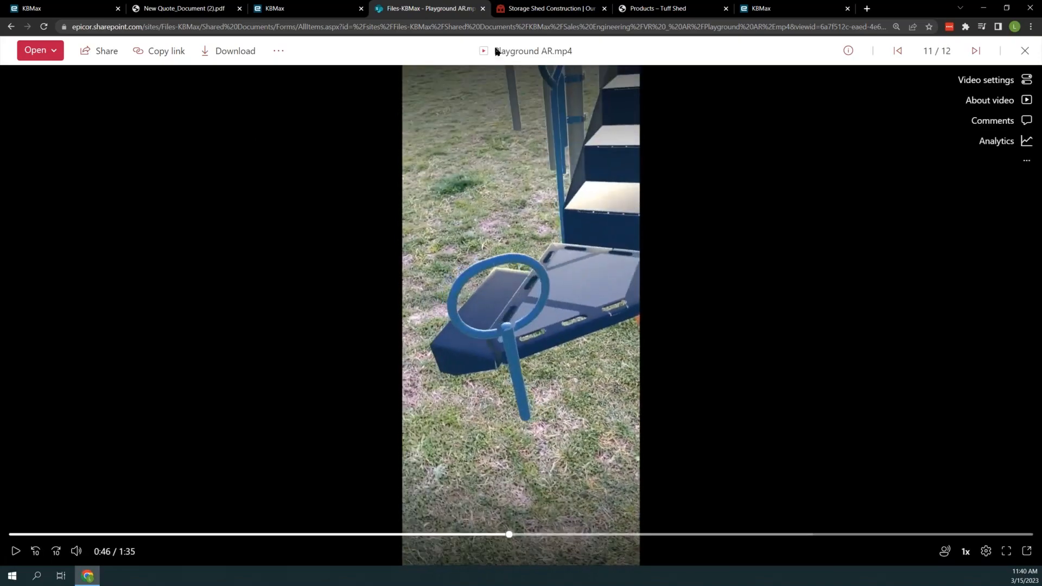
# - Switch to the Tuff Shed products page, browse the shed models, and start Build-A-Quote for the Premier Ranch
pyautogui.click(519, 8)
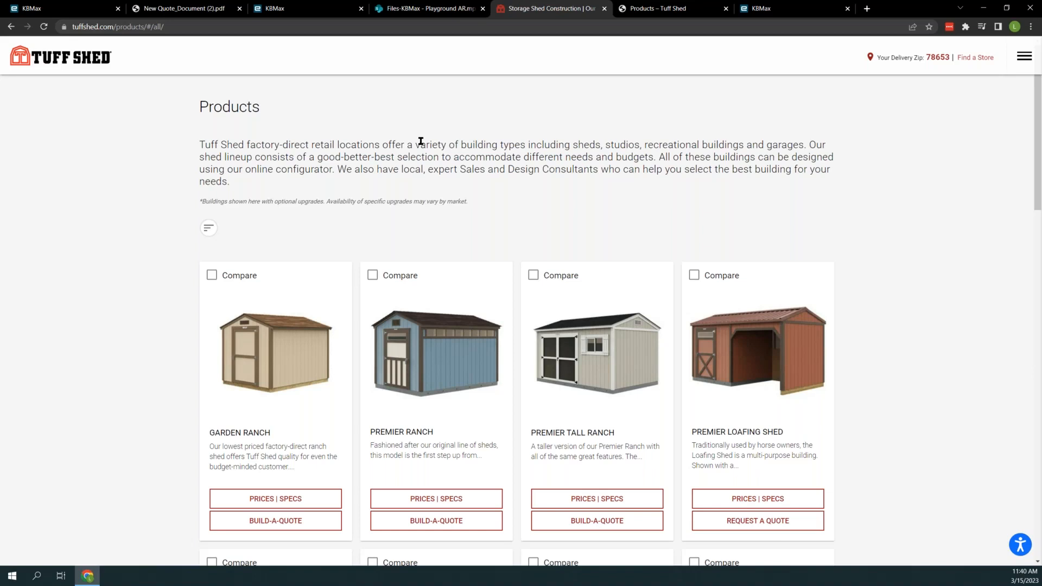
pyautogui.scroll(-2, 647, 190)
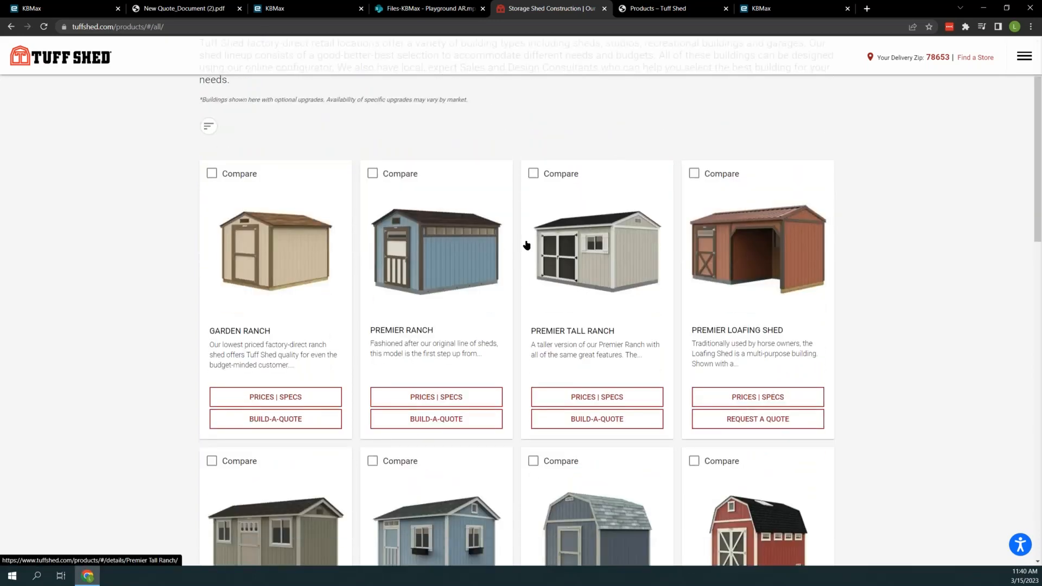
pyautogui.scroll(-2, 380, 415)
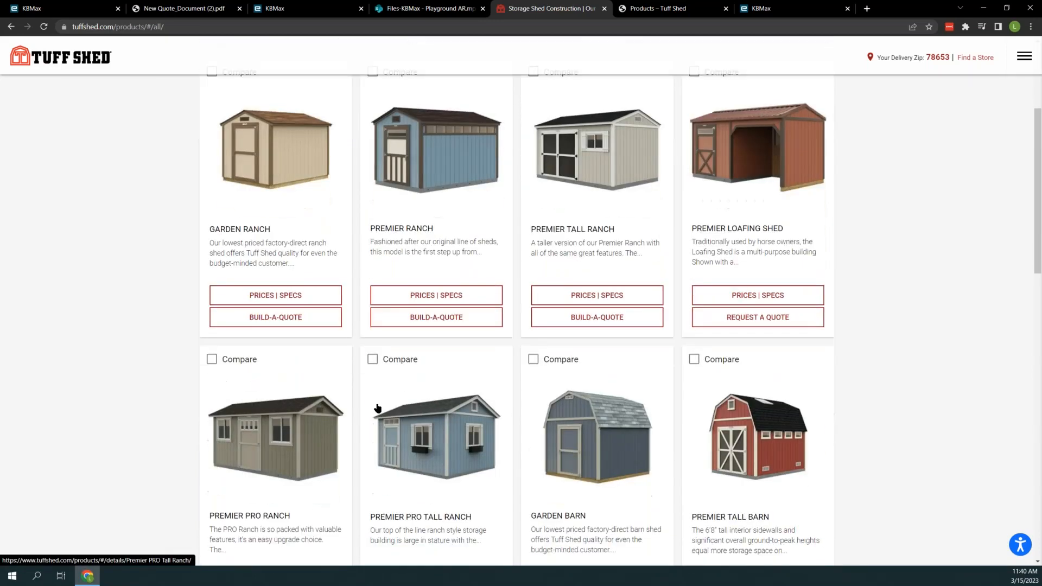
pyautogui.scroll(2, 379, 406)
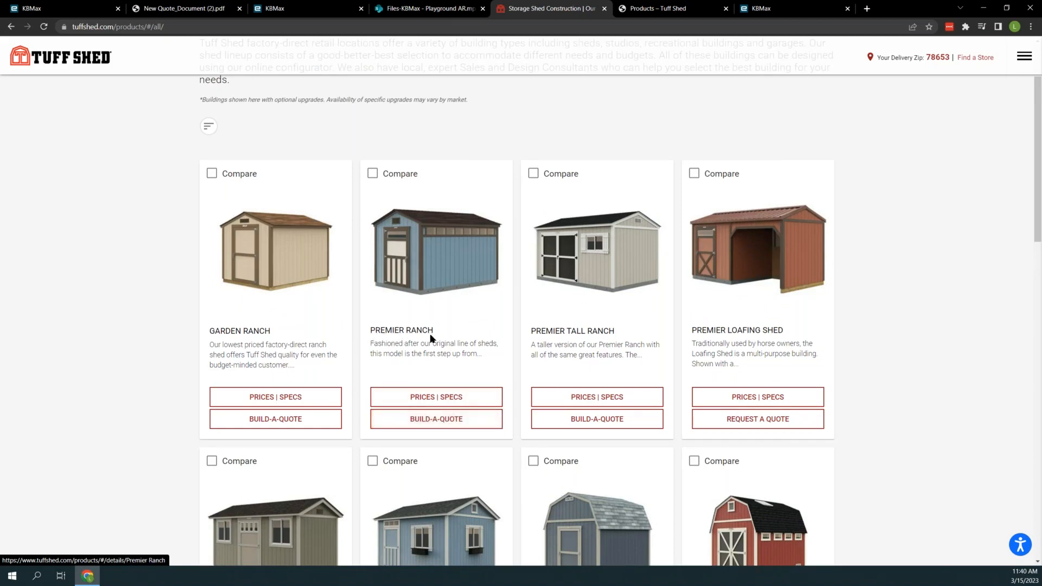
pyautogui.click(435, 421)
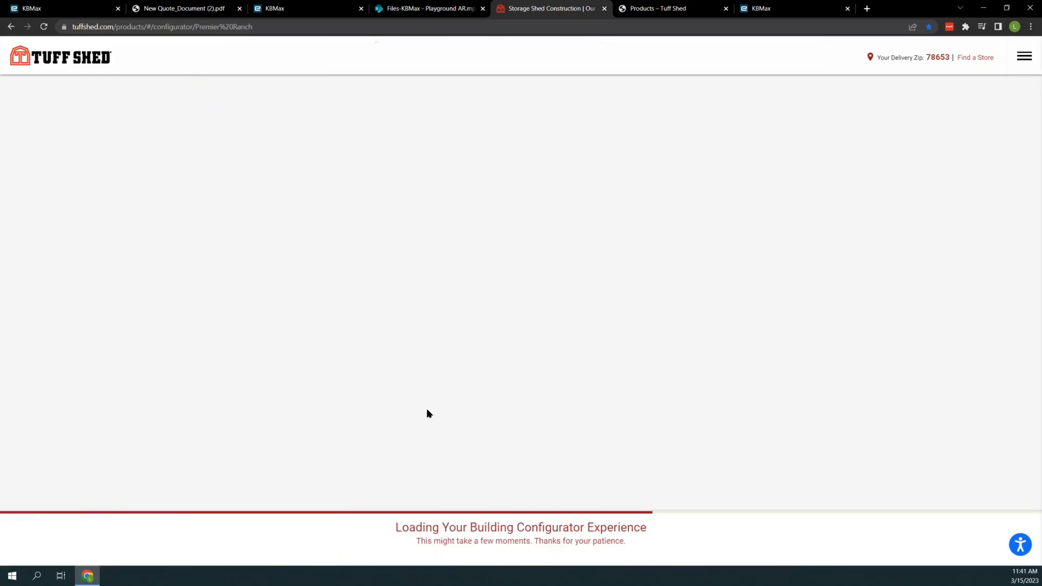
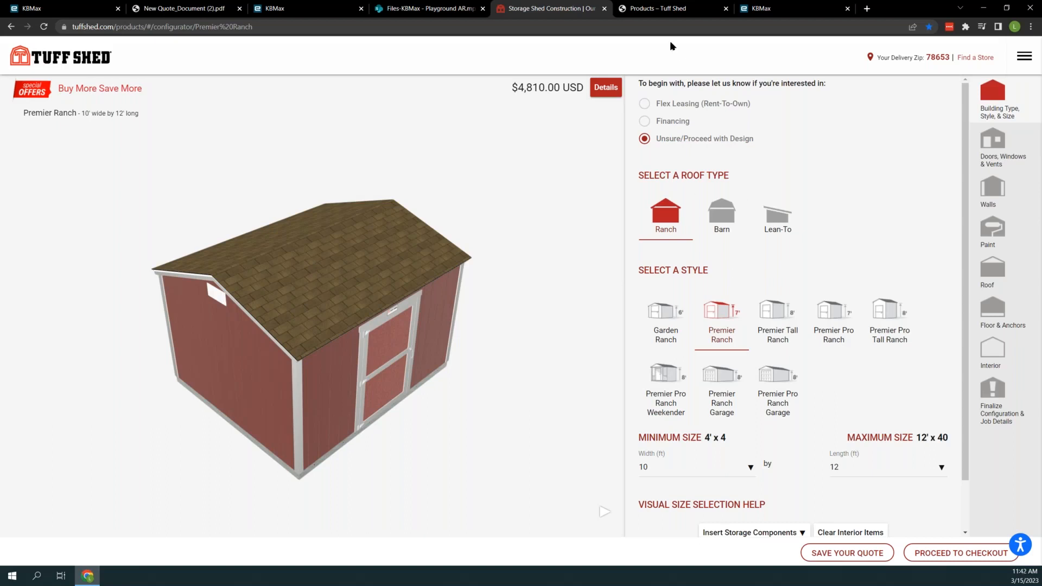
# - Switch to the KBMax admin list of configurators and add a new configurator
pyautogui.click(668, 10)
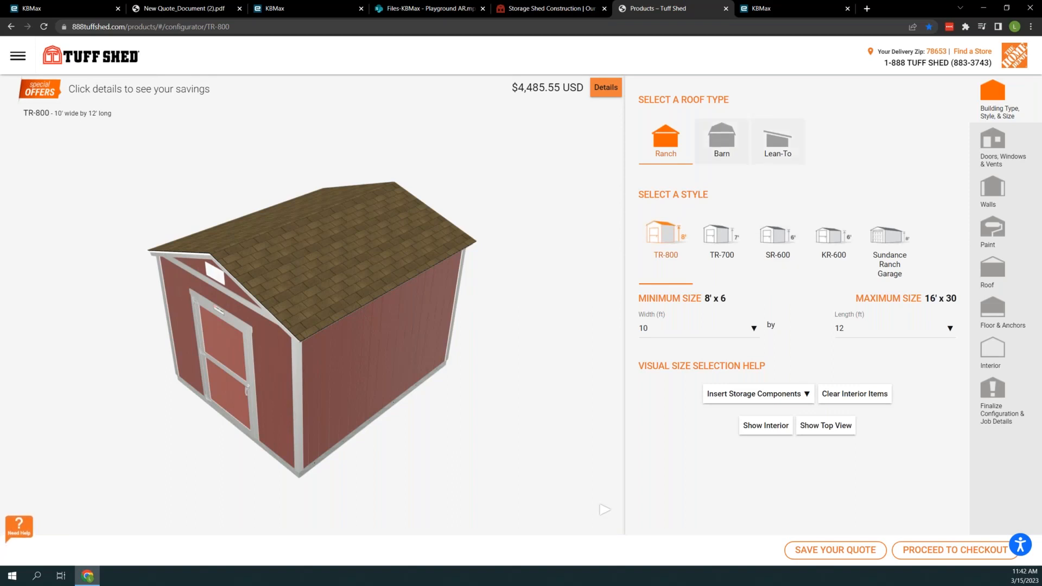
pyautogui.click(788, 8)
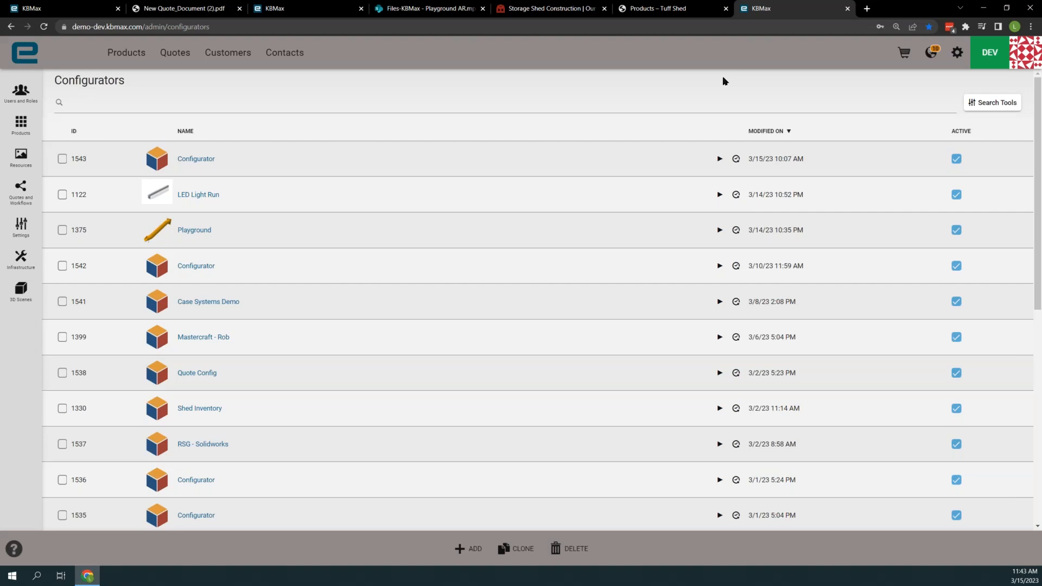
pyautogui.click(957, 55)
pyautogui.click(473, 551)
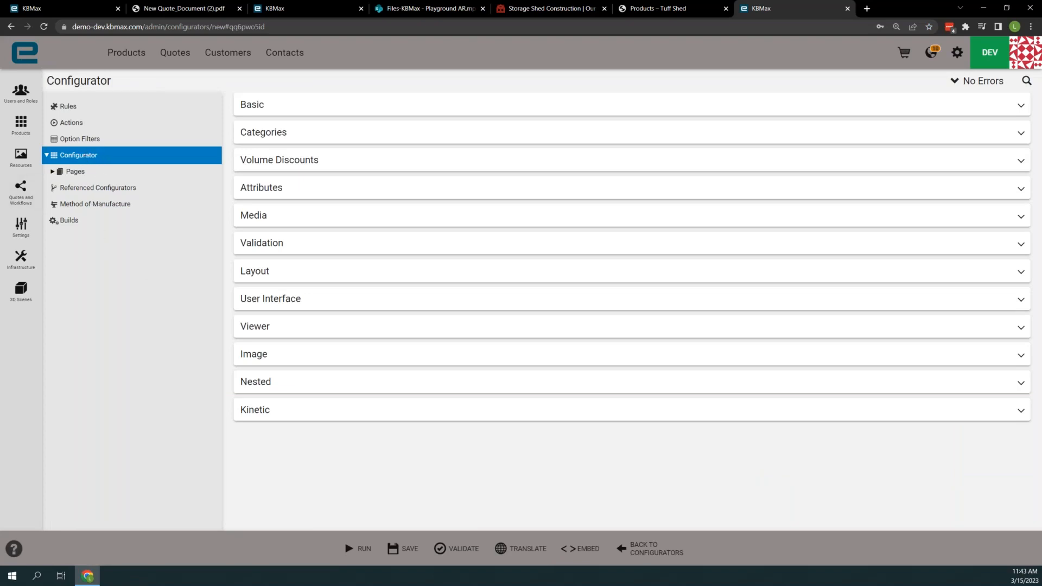
# - Bring up the floating Cars Demo Table capture, outline its Year, Make and Model headers, and park it clear of the configurator tree
pyautogui.moveTo(132, 180); pyautogui.dragTo(582, 179)
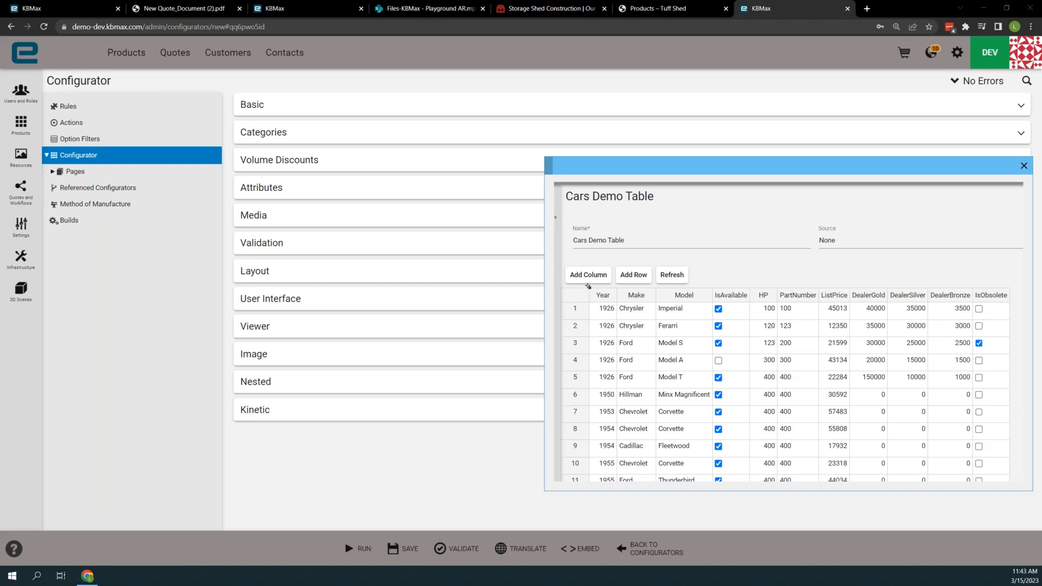
pyautogui.moveTo(588, 287)
pyautogui.mouseDown()
pyautogui.moveTo(635, 304)
pyautogui.moveTo(713, 305)
pyautogui.mouseUp()
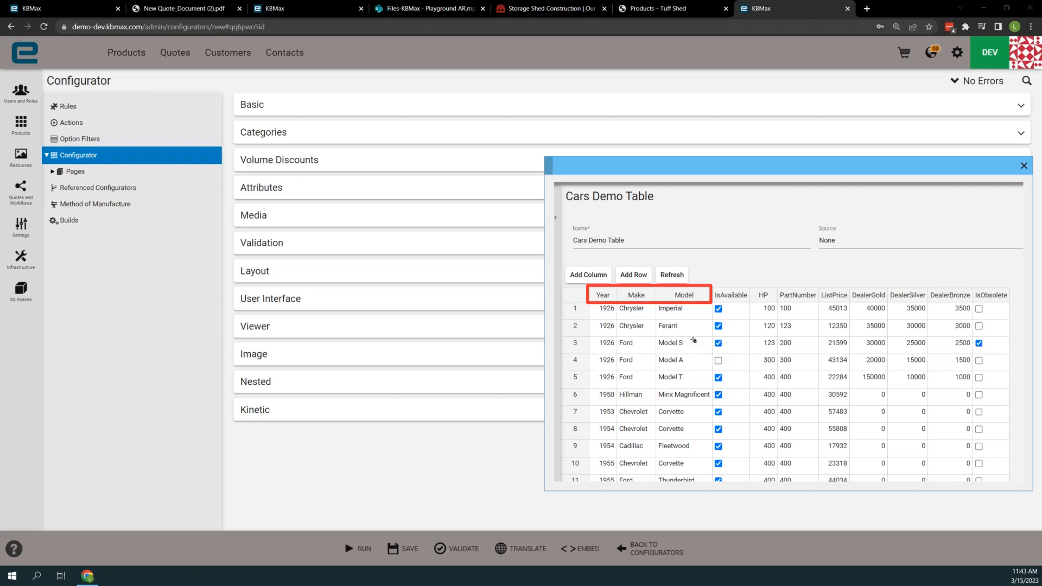
pyautogui.moveTo(758, 169); pyautogui.dragTo(697, 172)
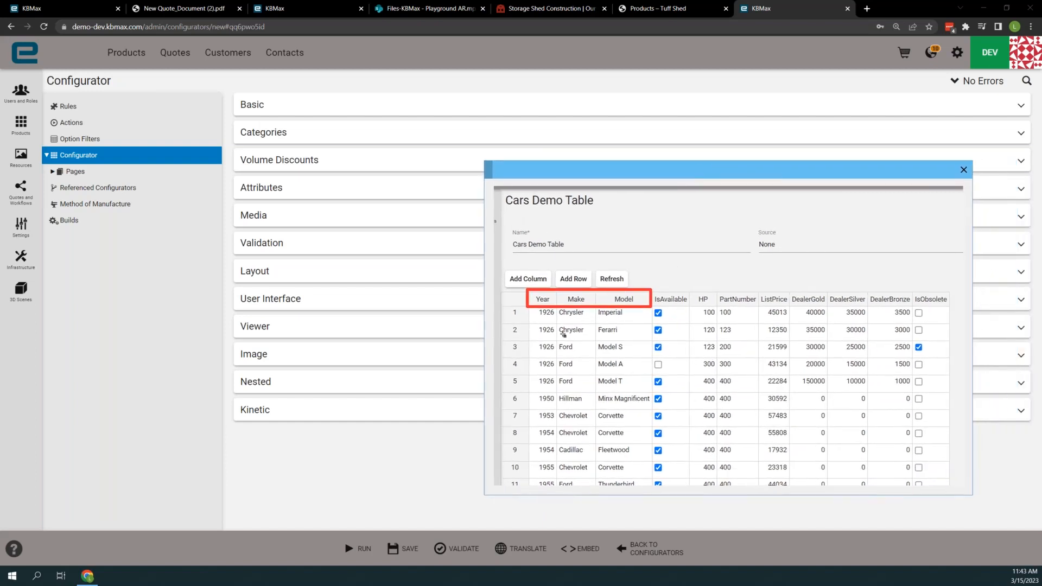
pyautogui.moveTo(765, 171); pyautogui.dragTo(823, 297)
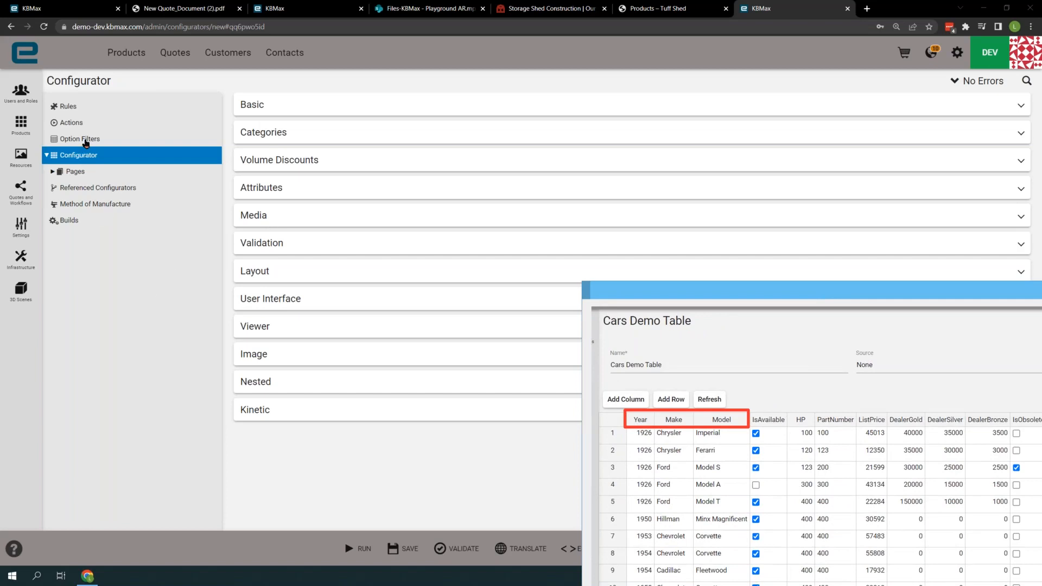
# - Select Option Filters and examine the configurator's tree in an outlined screen capture, closing the capture when done
pyautogui.click(85, 141)
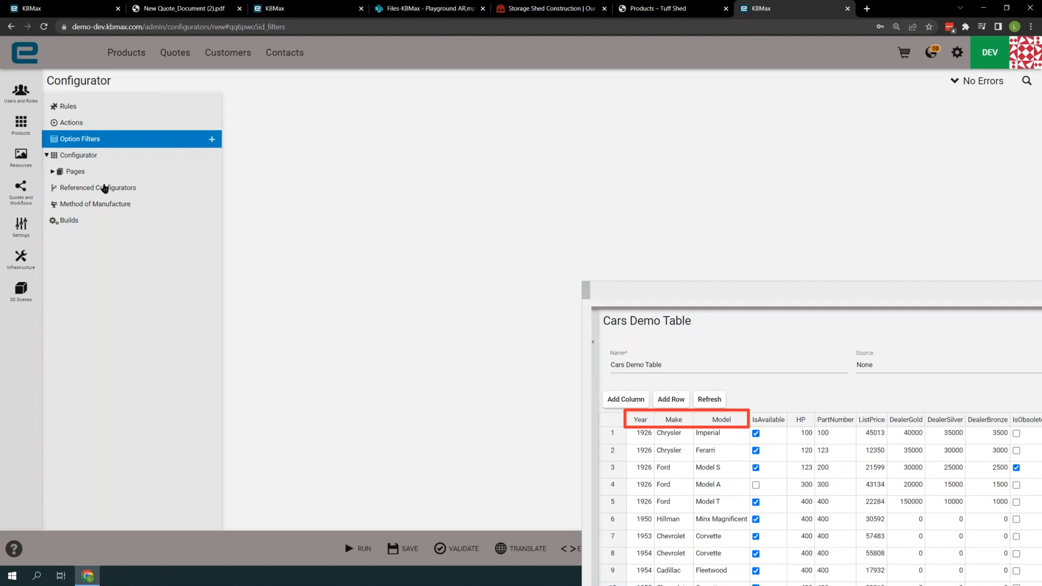
pyautogui.moveTo(39, 83); pyautogui.dragTo(228, 290)
pyautogui.moveTo(47, 108)
pyautogui.mouseDown()
pyautogui.moveTo(112, 148)
pyautogui.moveTo(167, 257)
pyautogui.mouseUp()
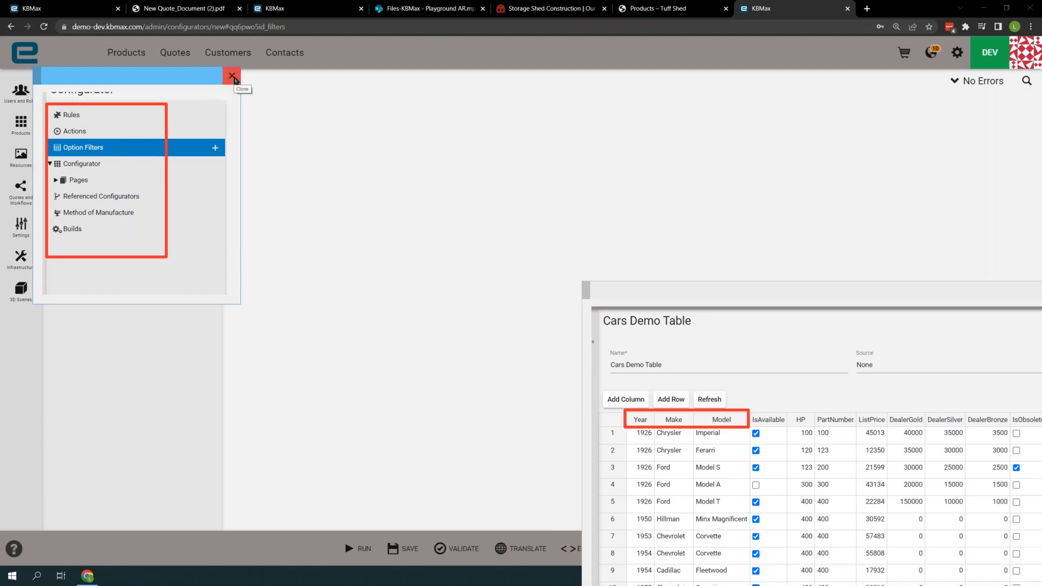
pyautogui.click(232, 77)
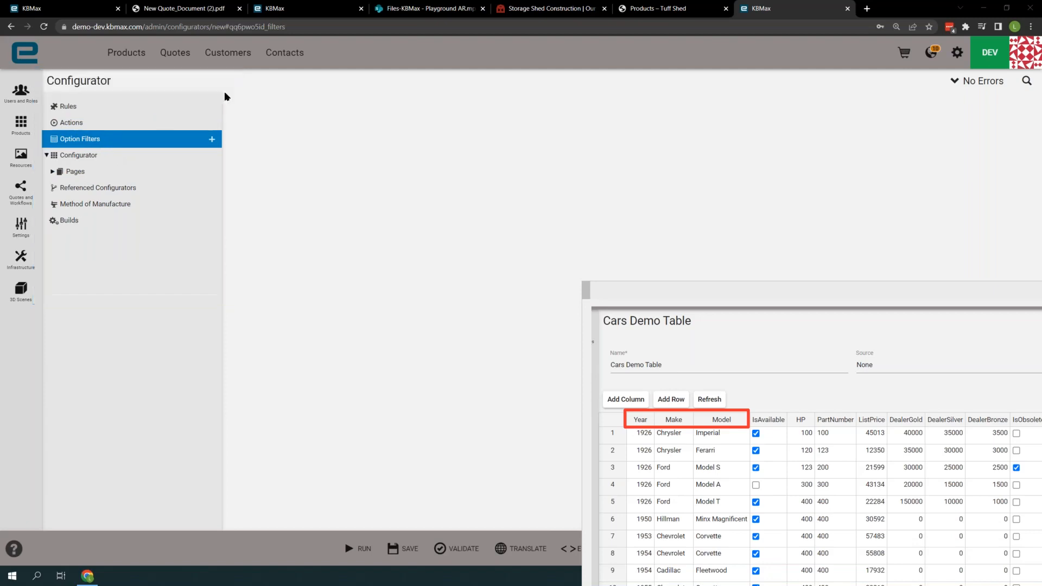
# - Add an option filter, set its source to Query, and add a query rule to it
pyautogui.click(212, 140)
pyautogui.click(96, 158)
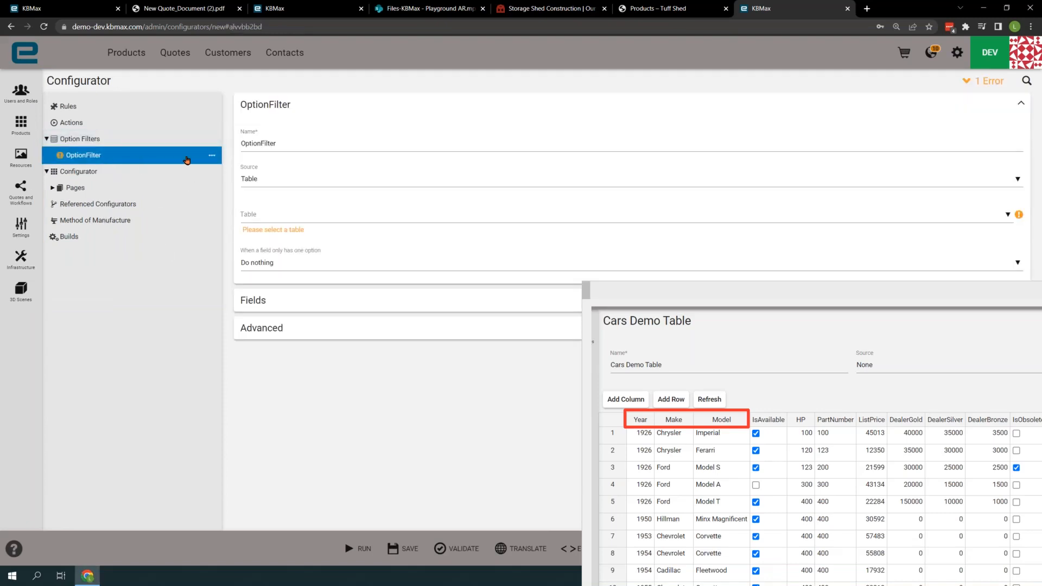
pyautogui.click(265, 181)
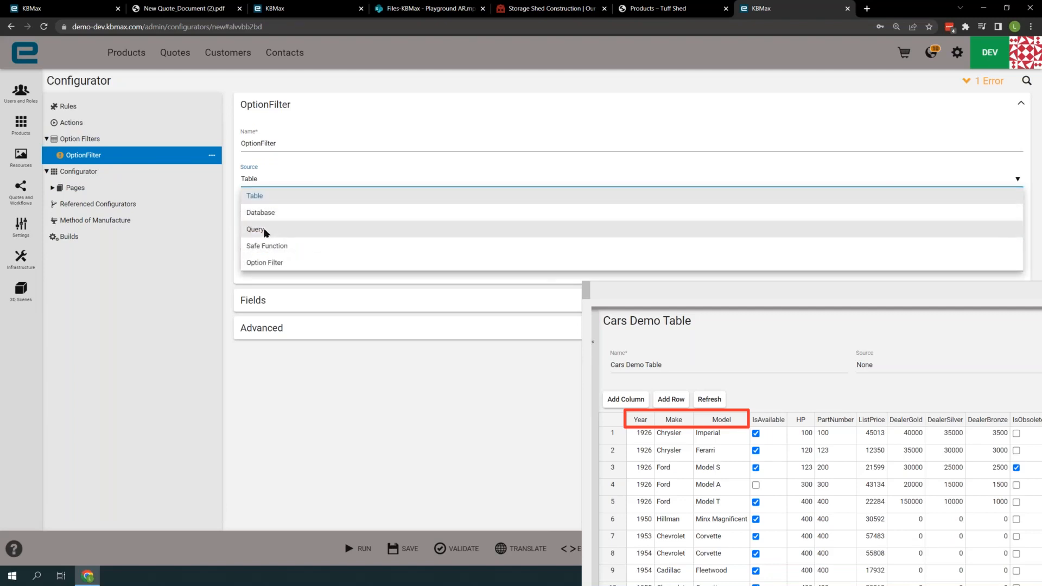
pyautogui.click(264, 231)
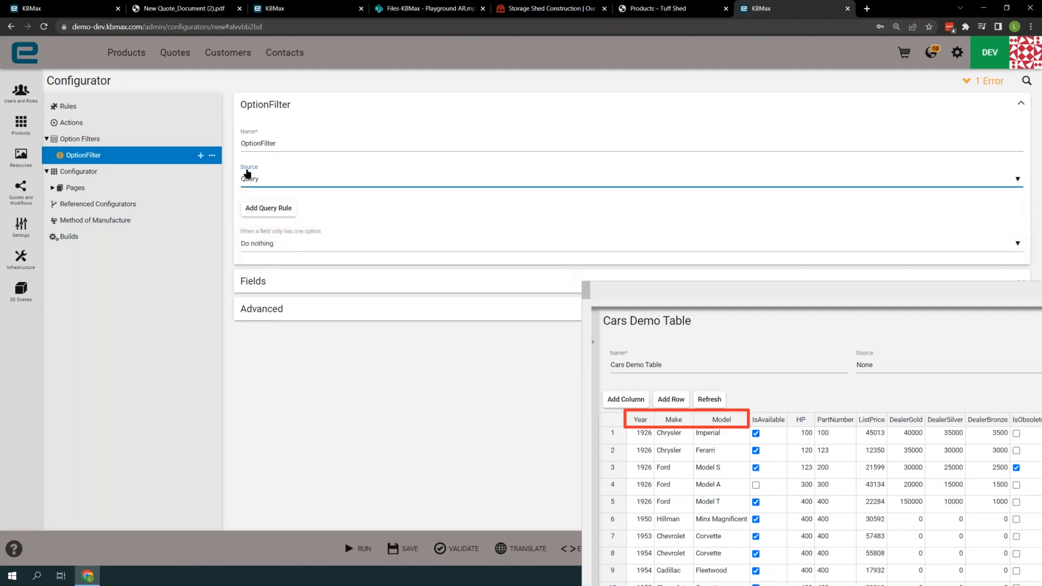
pyautogui.click(266, 210)
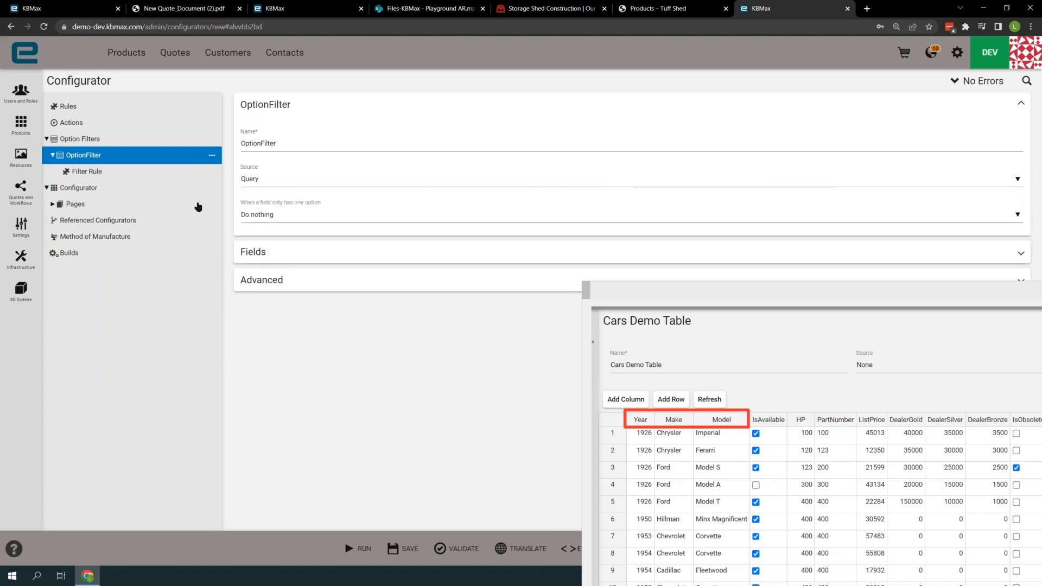
# - Open the Filter Rule and fill its query from a Table block set to Cars Demo Table
pyautogui.click(99, 172)
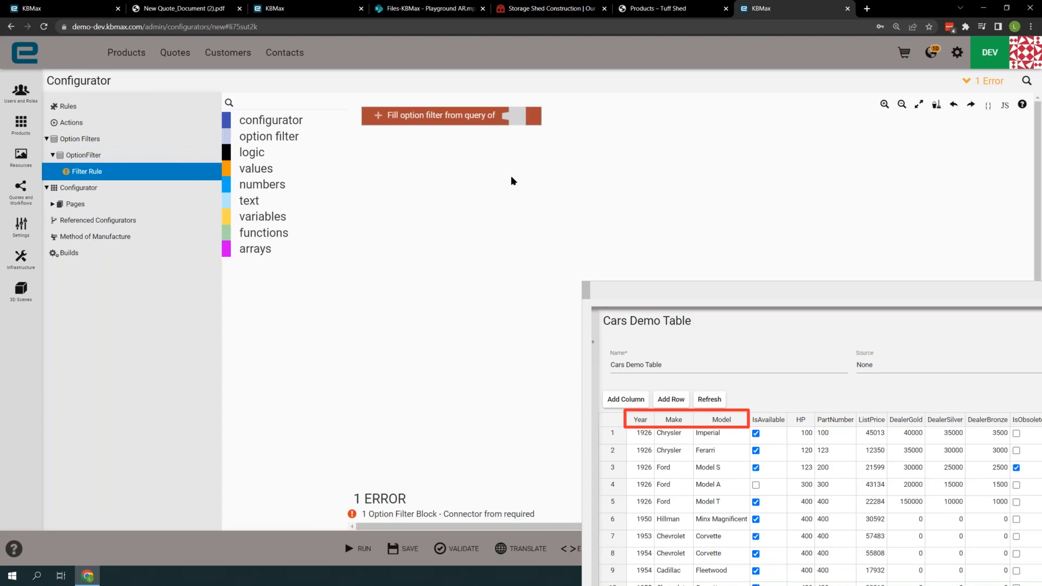
pyautogui.click(464, 117)
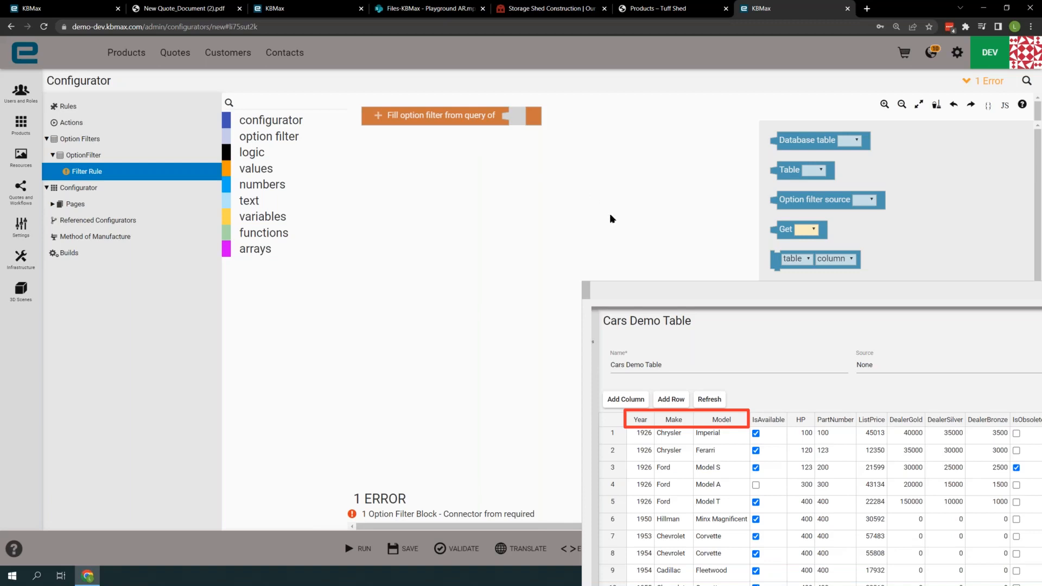
pyautogui.moveTo(682, 285); pyautogui.dragTo(682, 350)
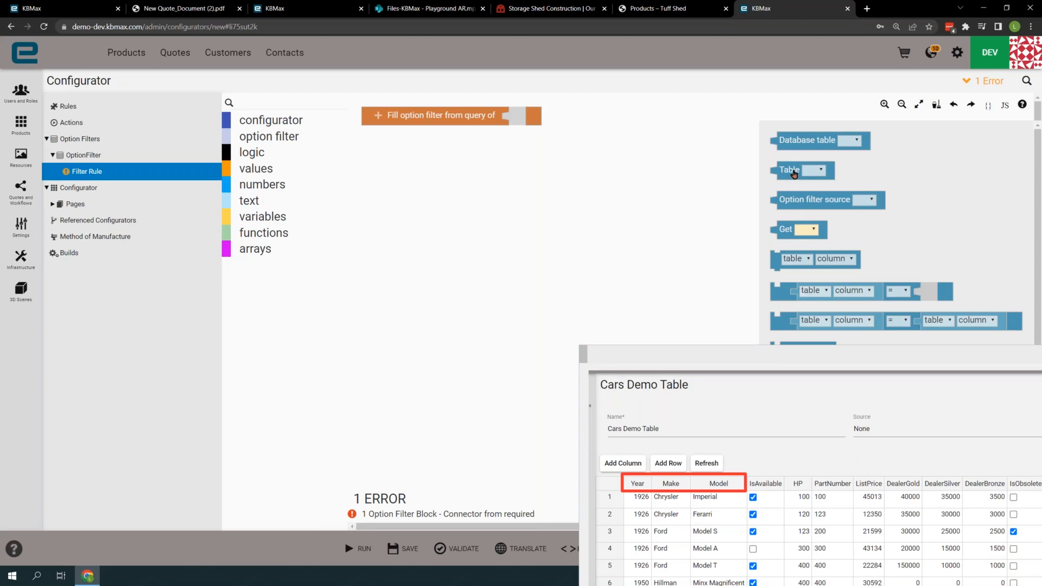
pyautogui.moveTo(794, 174); pyautogui.dragTo(532, 119)
pyautogui.click(553, 116)
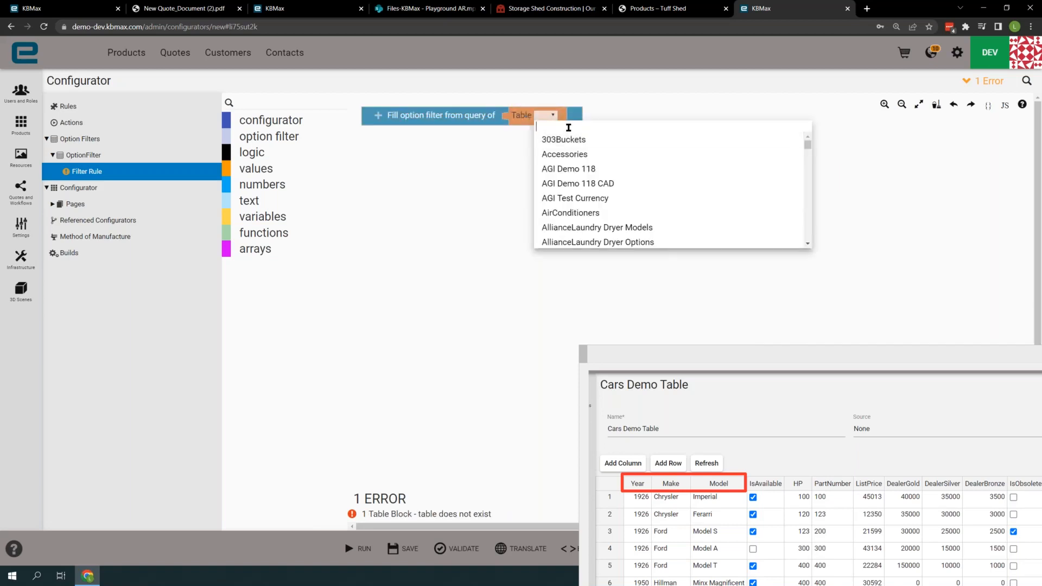
pyautogui.write('car')
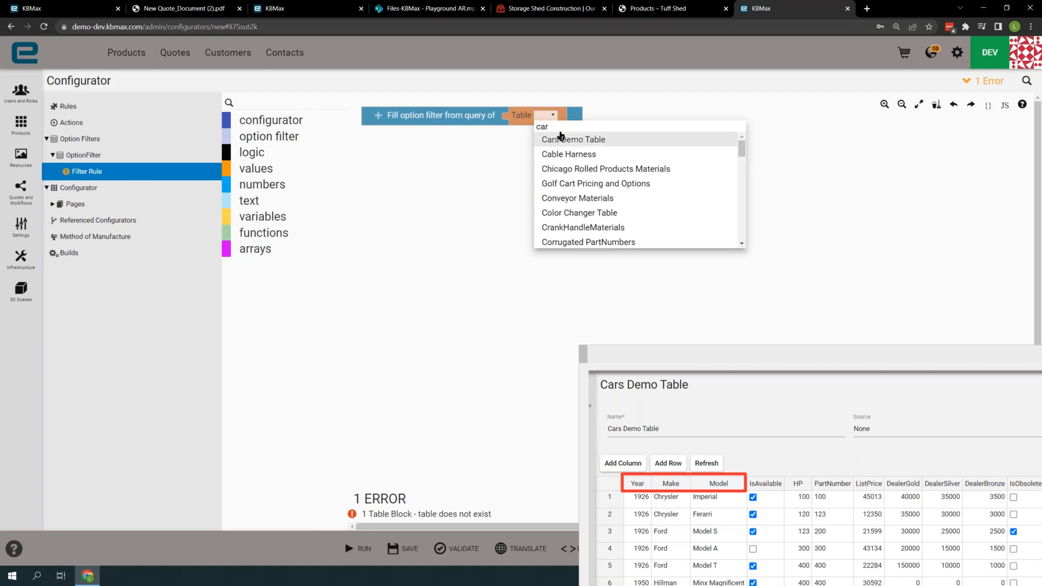
pyautogui.click(589, 141)
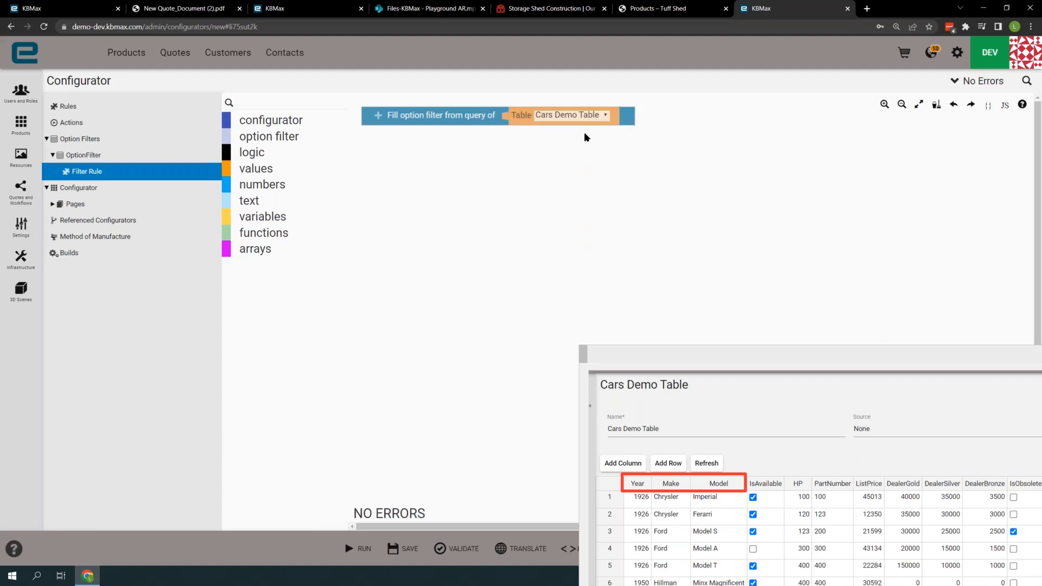
# - Outline the IsAvailable column in the table capture and add a Where condition requiring IsAvailable = true to the query
pyautogui.click(746, 475)
pyautogui.moveTo(746, 476)
pyautogui.mouseDown()
pyautogui.moveTo(794, 560)
pyautogui.moveTo(783, 585)
pyautogui.mouseUp()
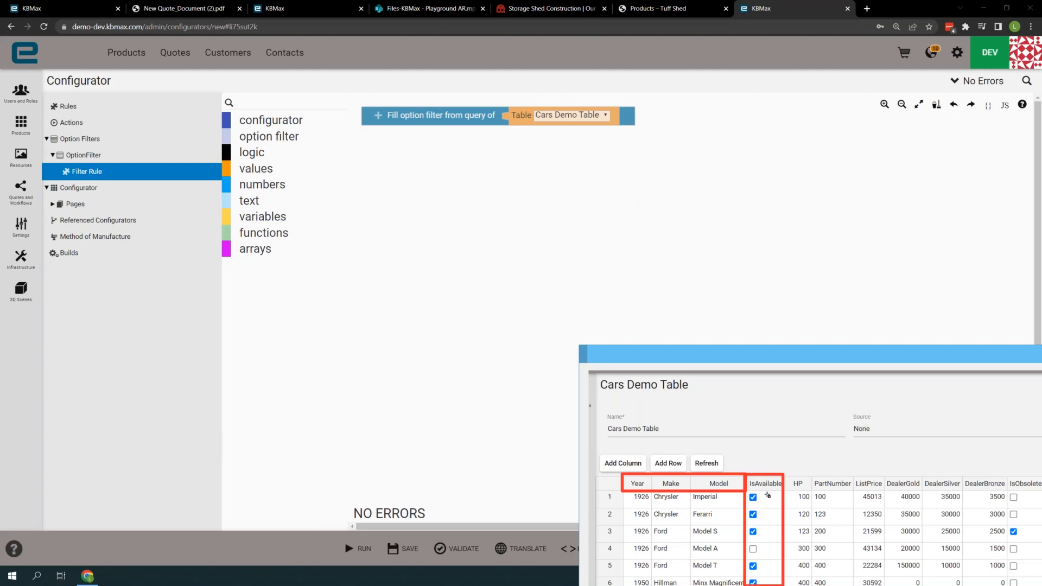
pyautogui.click(380, 118)
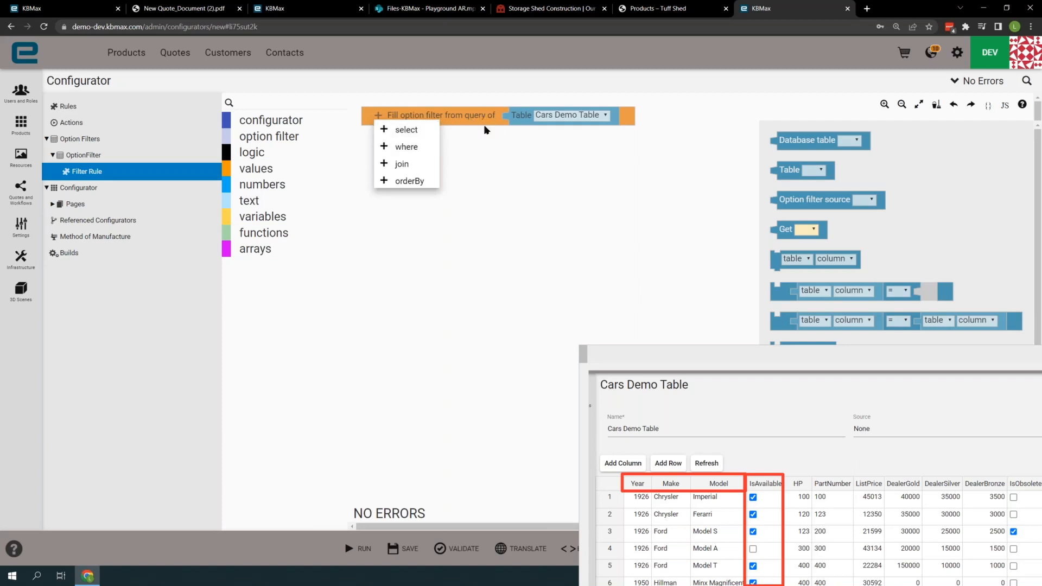
pyautogui.click(412, 151)
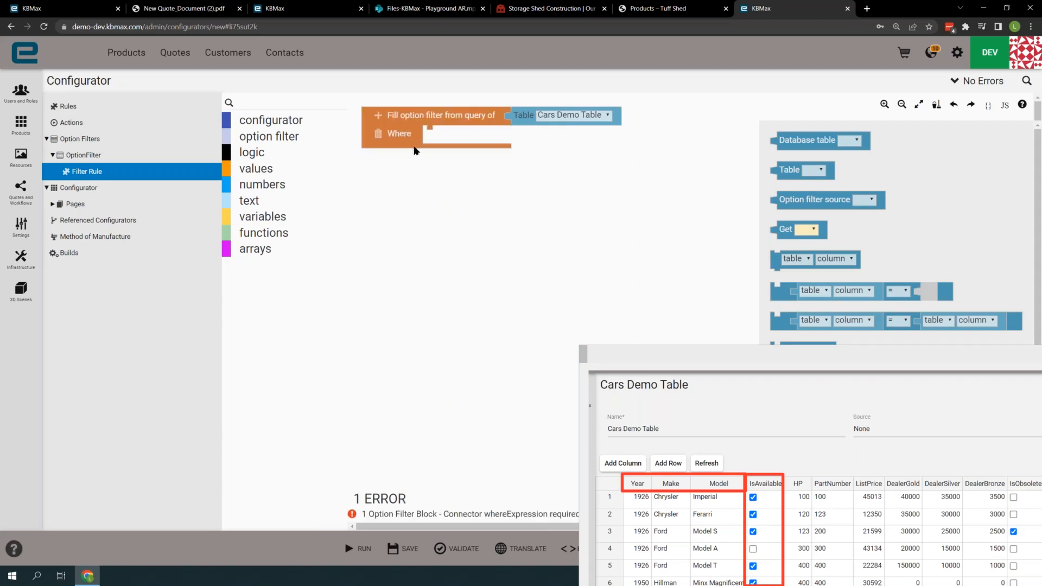
pyautogui.moveTo(782, 295); pyautogui.dragTo(435, 137)
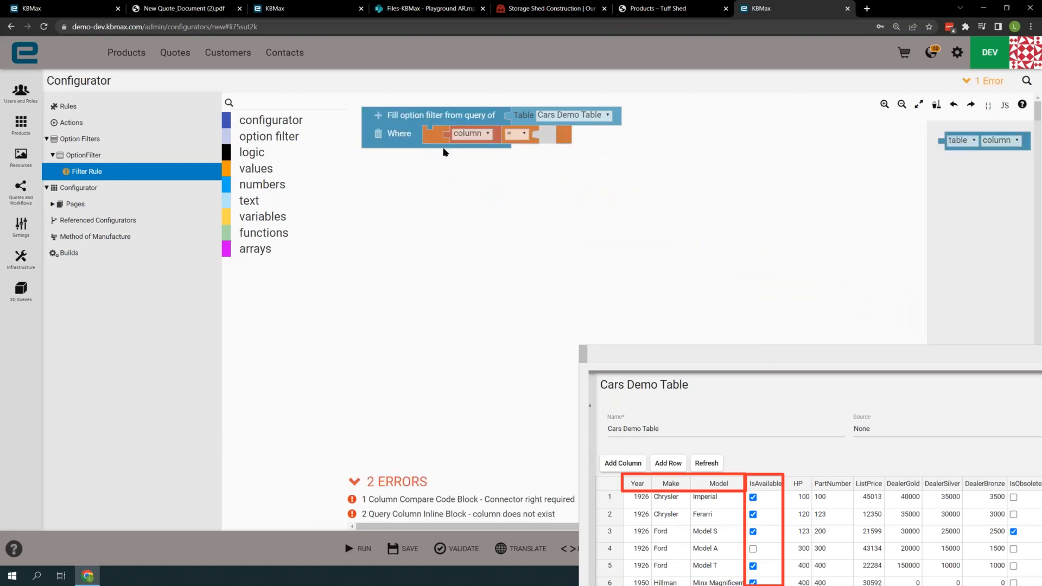
pyautogui.click(475, 135)
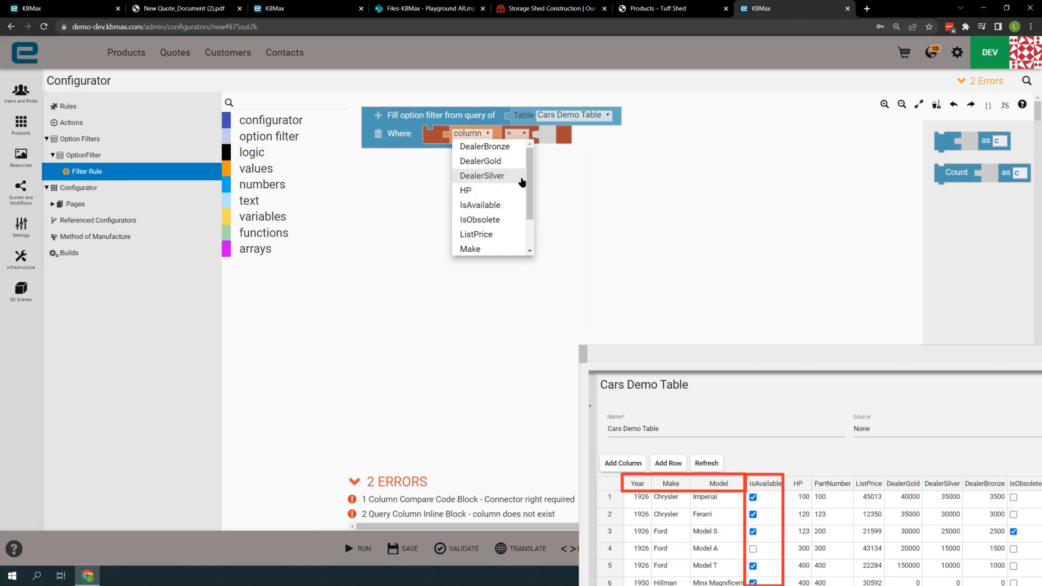
pyautogui.moveTo(530, 183)
pyautogui.mouseDown()
pyautogui.moveTo(530, 209)
pyautogui.moveTo(533, 179)
pyautogui.mouseUp()
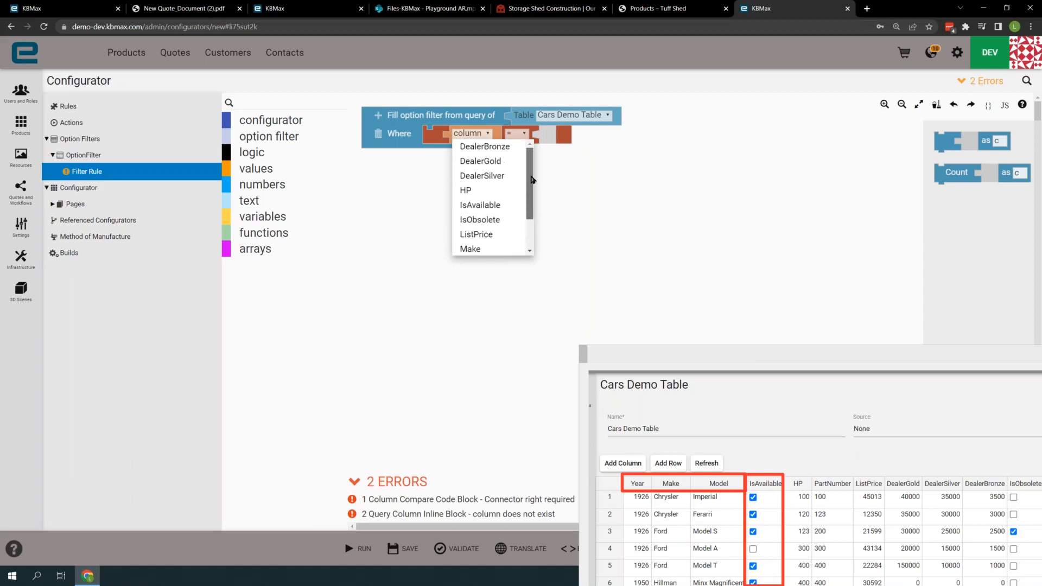
pyautogui.click(506, 209)
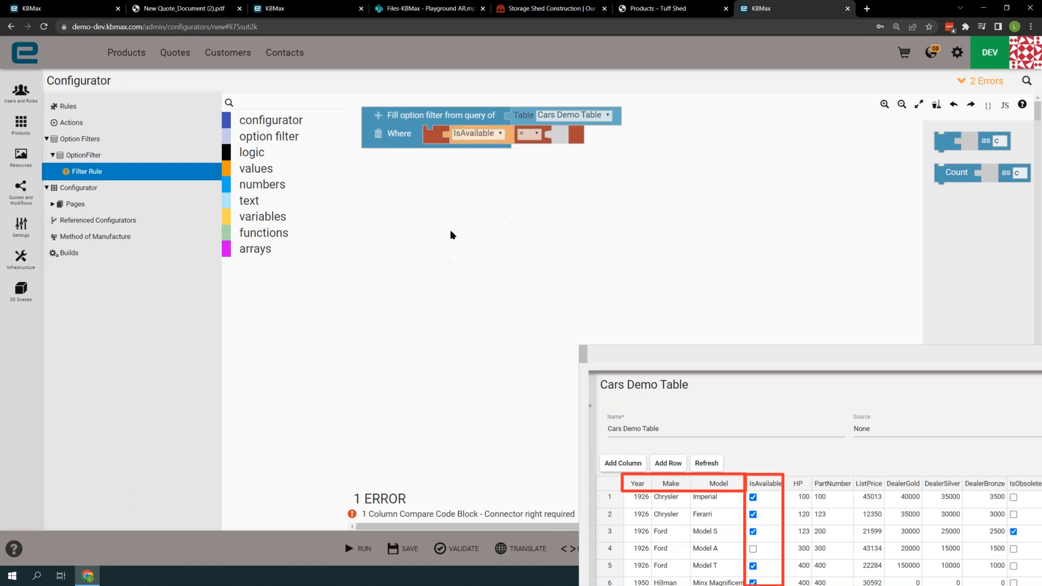
pyautogui.click(259, 169)
pyautogui.moveTo(385, 175); pyautogui.dragTo(567, 144)
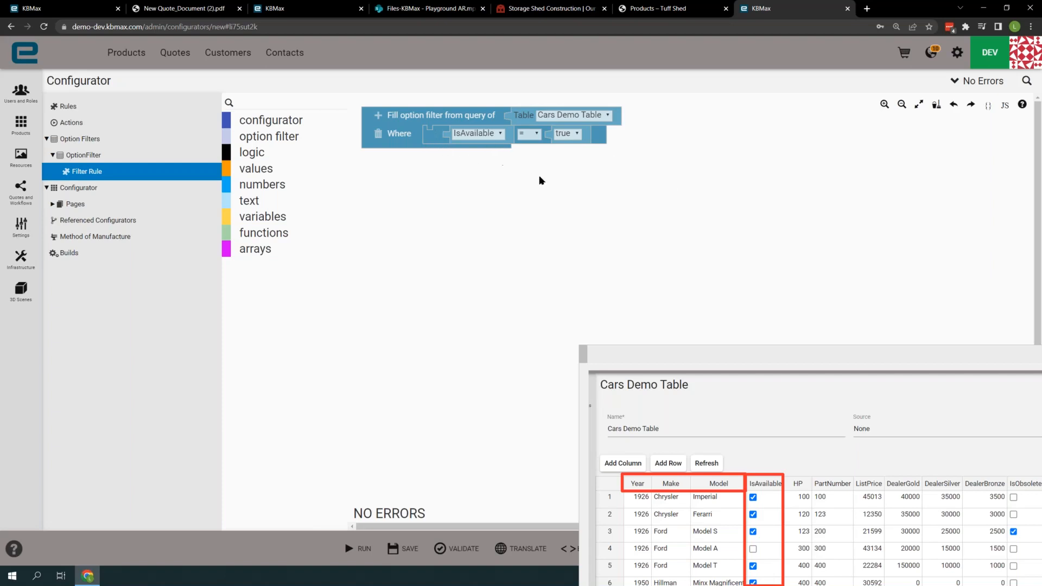
# - Examine the JavaScript generated for the filter rule and close the code view
pyautogui.click(1005, 105)
pyautogui.moveTo(850, 356); pyautogui.dragTo(801, 393)
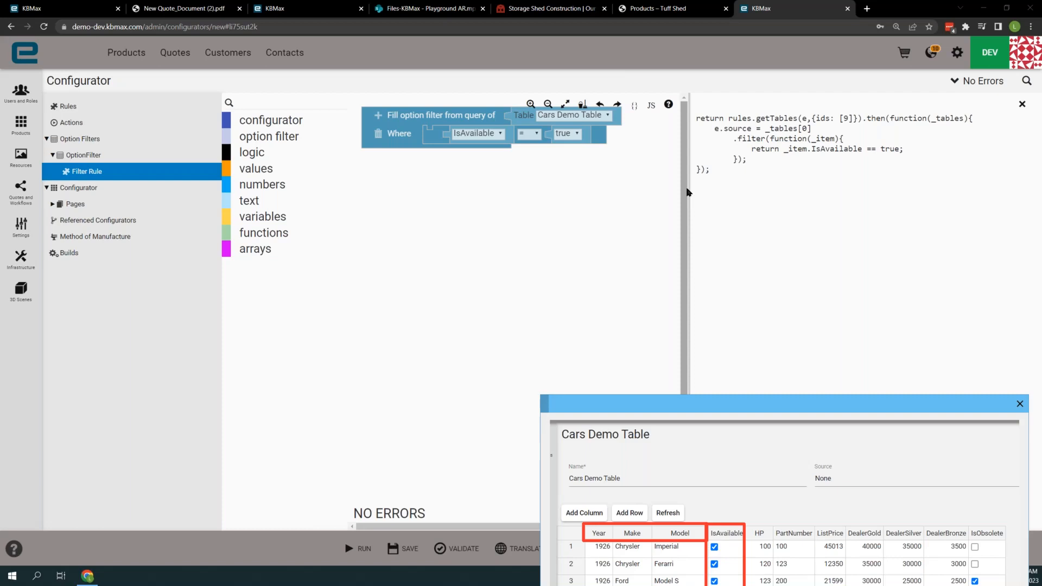
pyautogui.click(1022, 103)
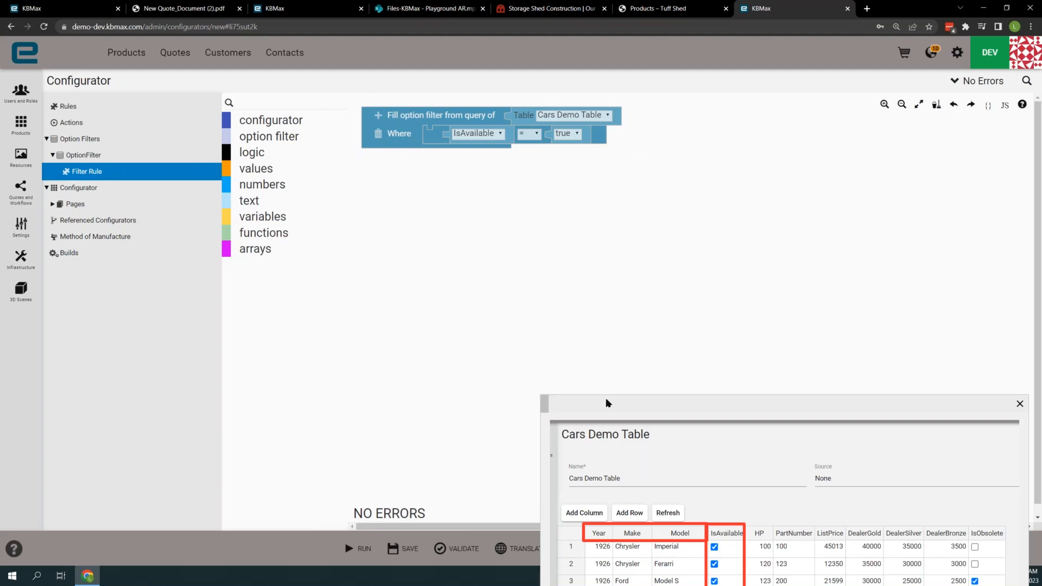
# - Expand Pages in the configurator tree, open the settings of Page, and move the Cars Demo Table capture out of view
pyautogui.moveTo(606, 402); pyautogui.dragTo(604, 386)
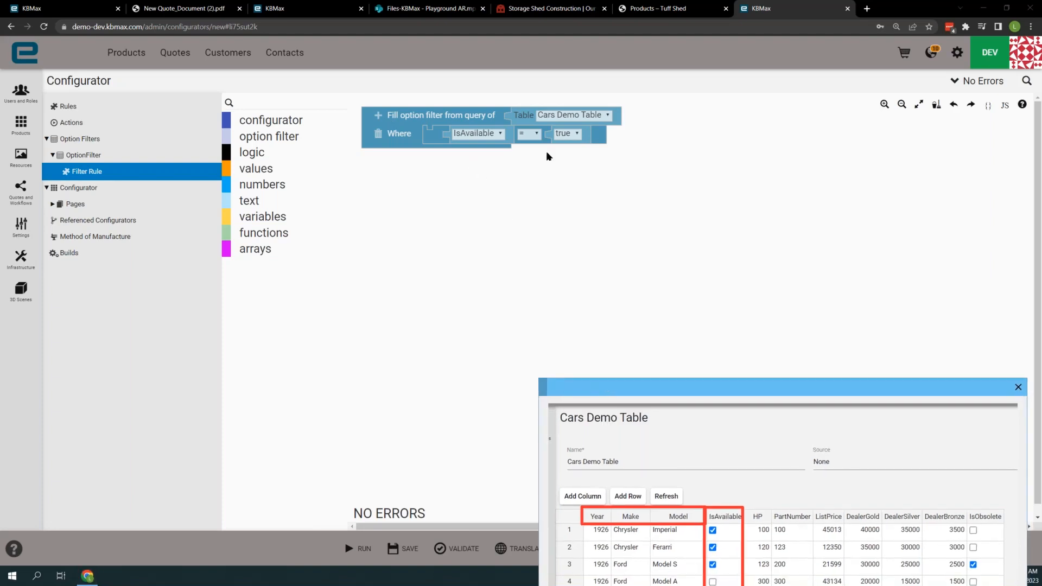
pyautogui.click(55, 204)
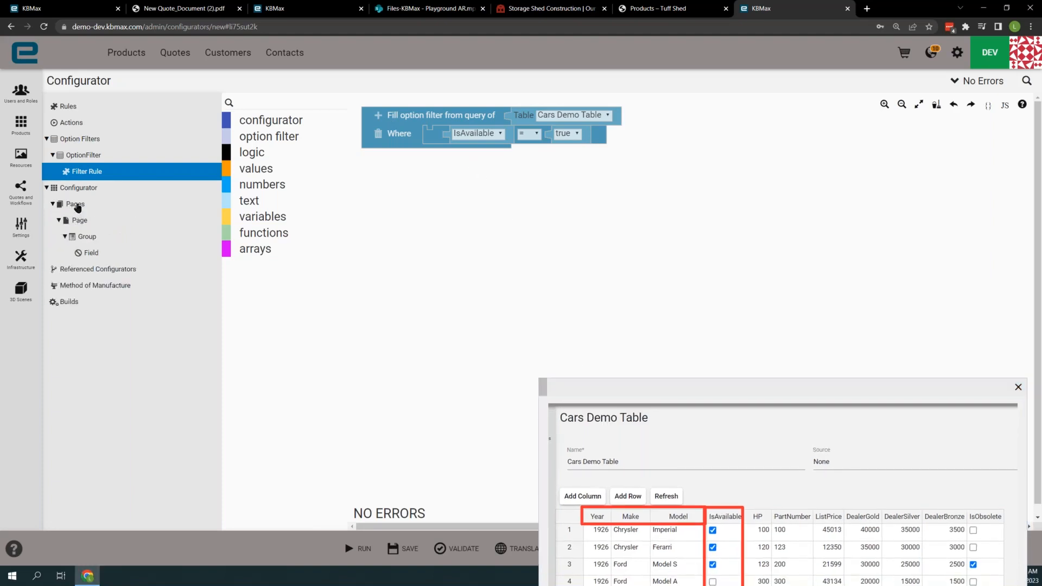
pyautogui.click(78, 223)
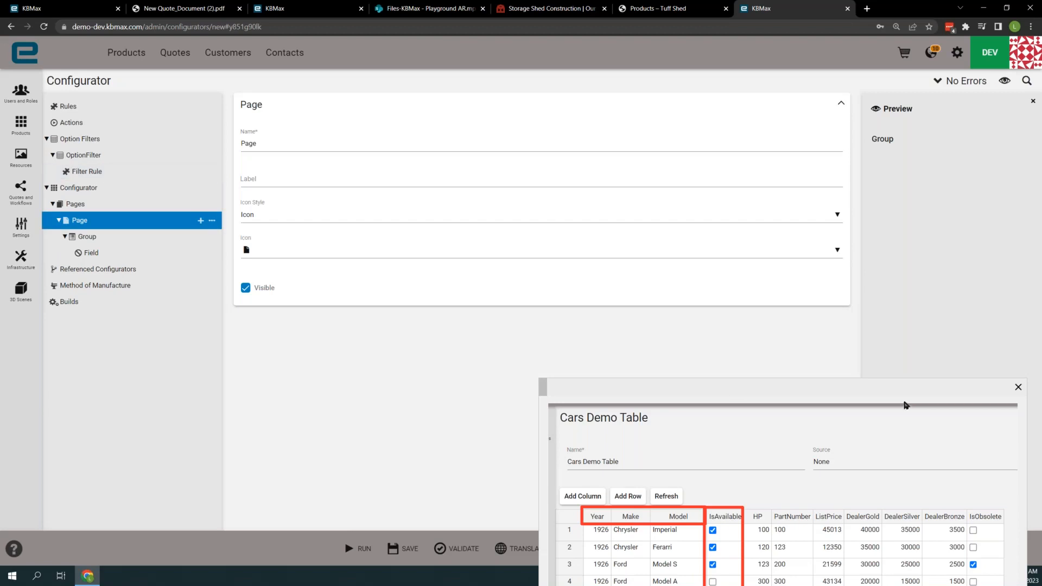
pyautogui.moveTo(909, 390); pyautogui.dragTo(1, 325)
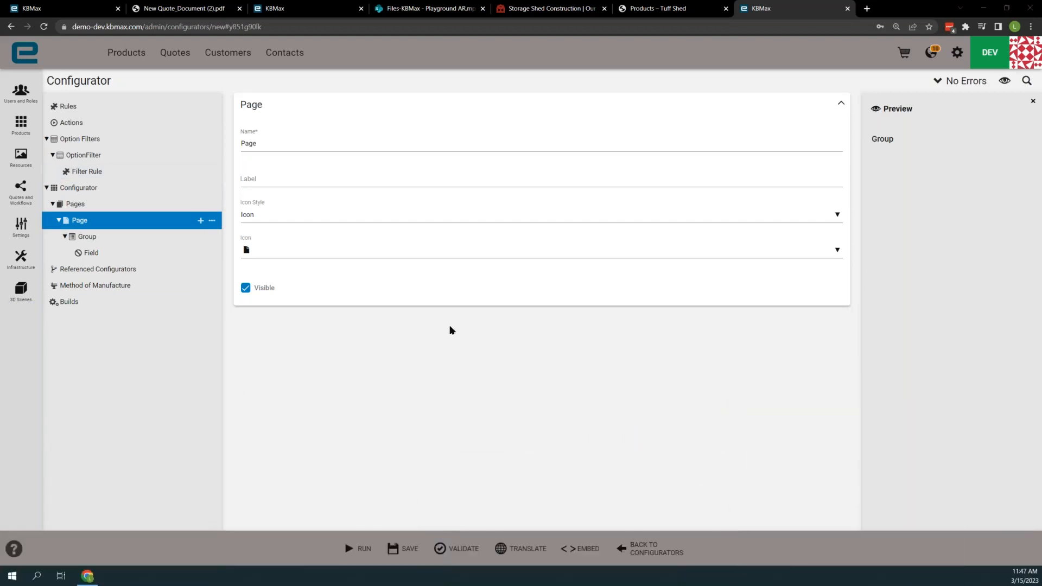
# - Name the field in the page's group Year, with data type Number and a Select control
pyautogui.click(88, 253)
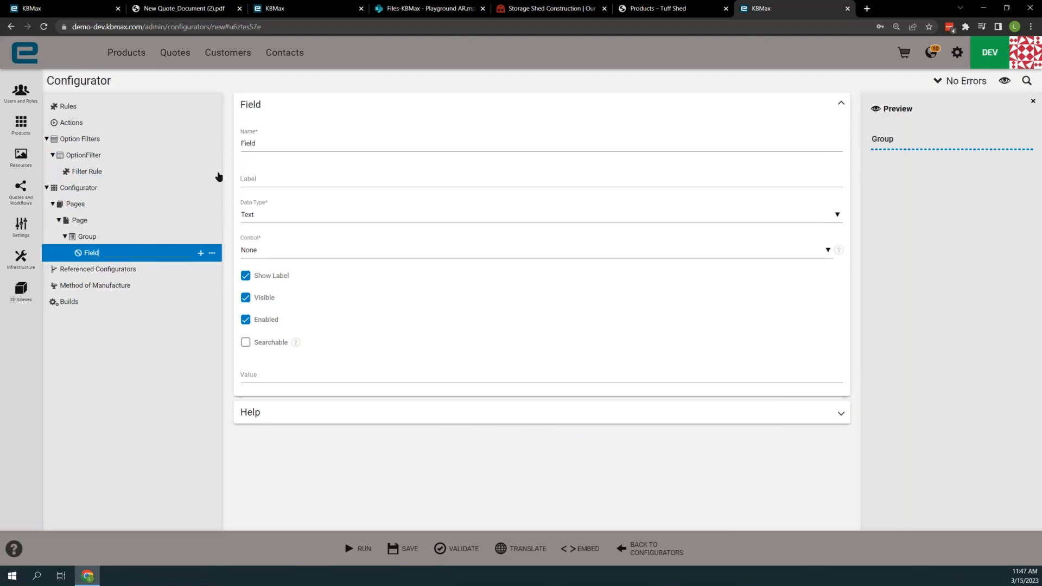
pyautogui.click(273, 143)
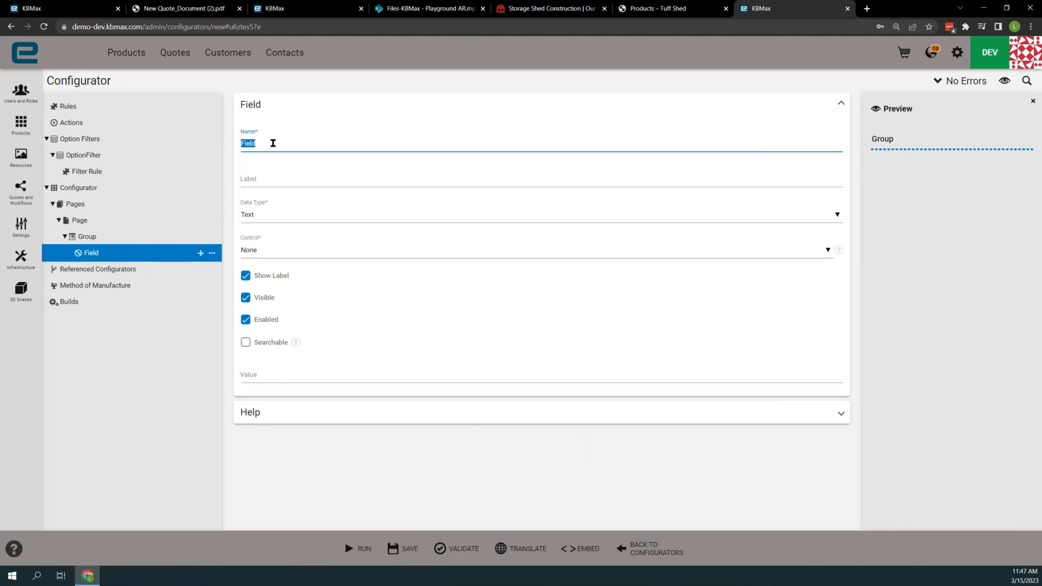
pyautogui.write('Year')
pyautogui.click(260, 214)
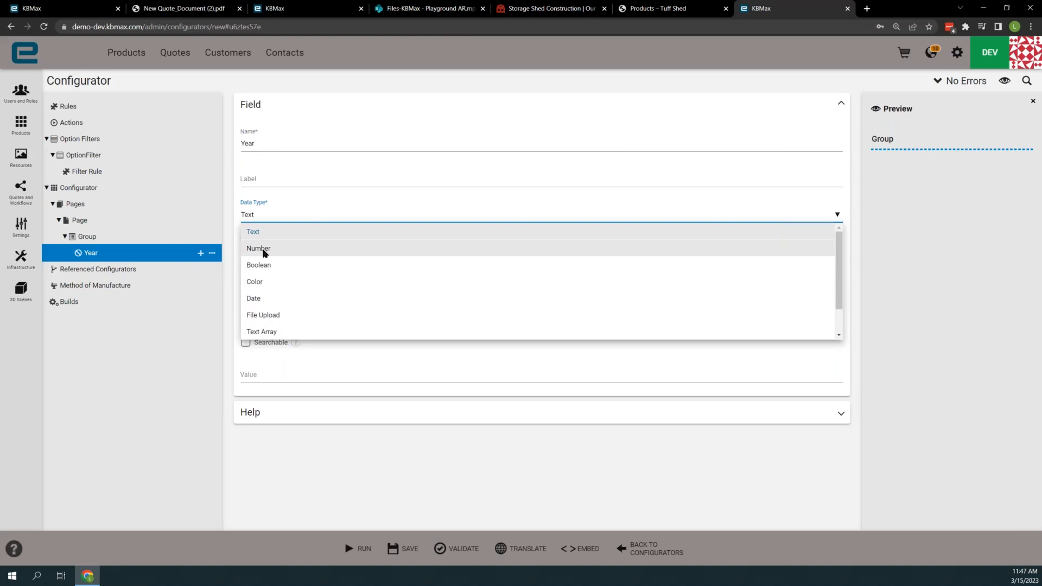
pyautogui.click(265, 250)
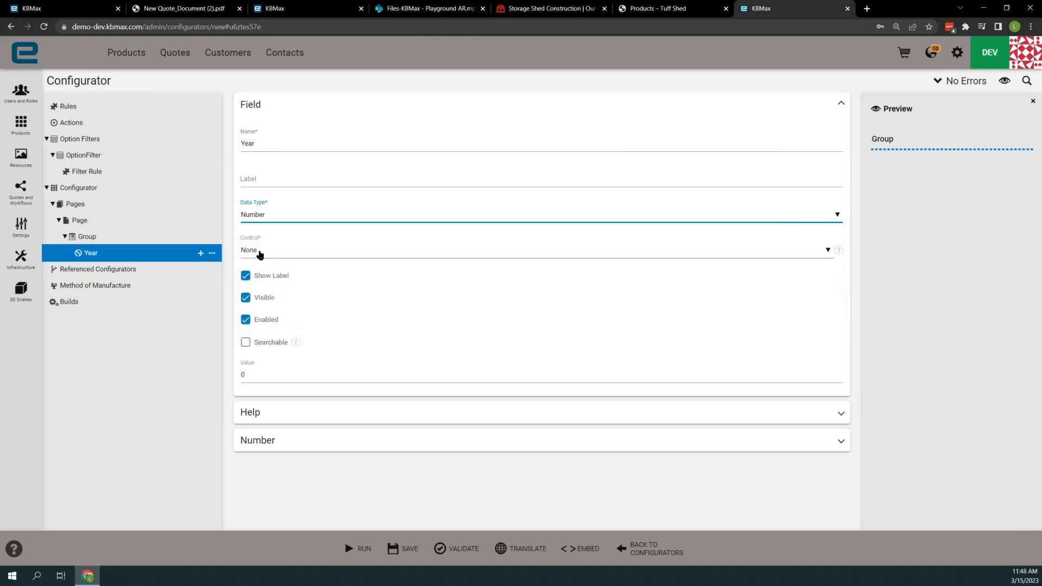
pyautogui.click(272, 251)
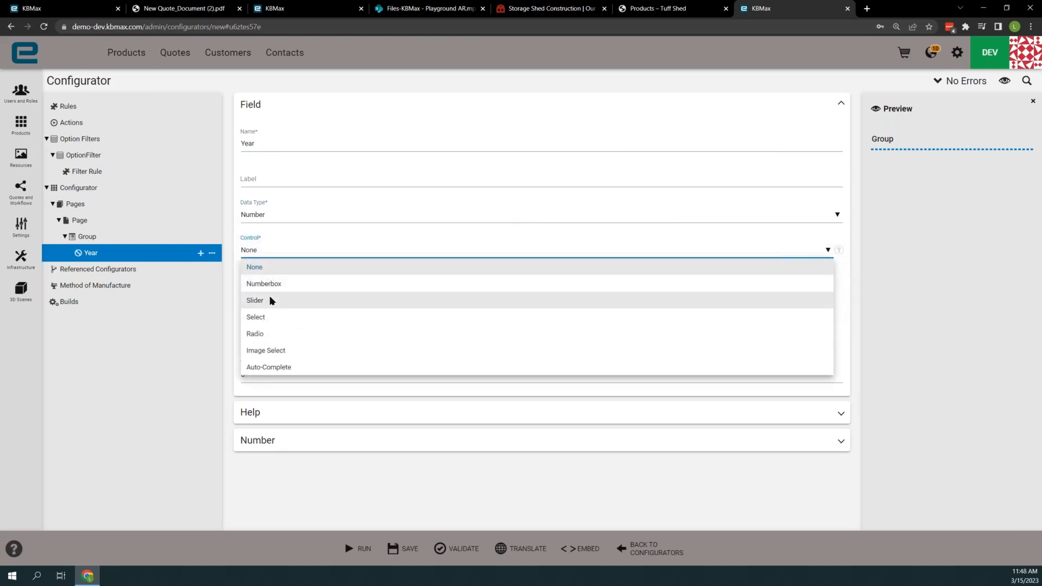
pyautogui.click(262, 321)
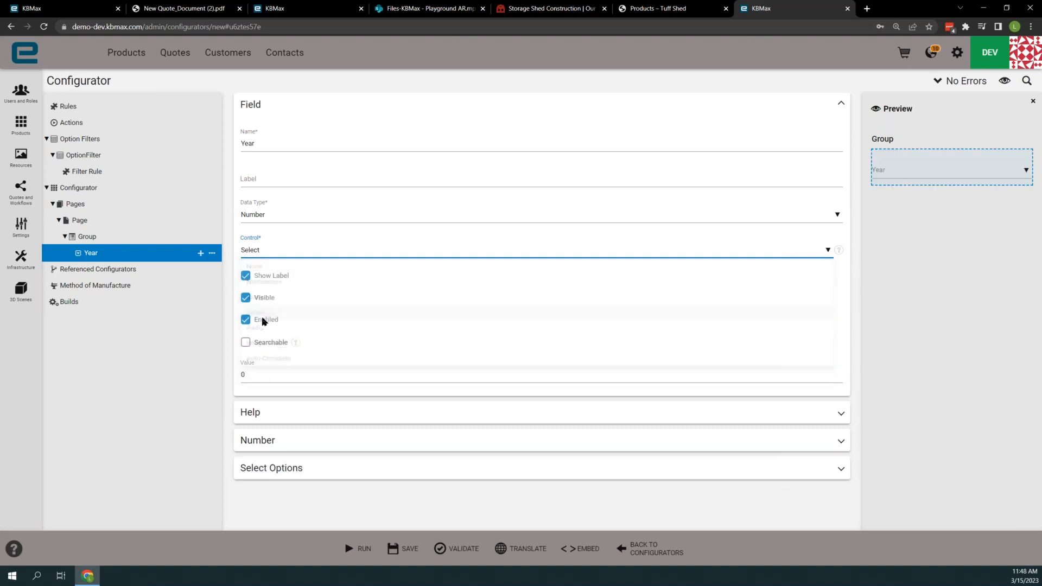
# - Source the Year field's select options from the option filter OptionFilter, using Year as the value column
pyautogui.click(273, 471)
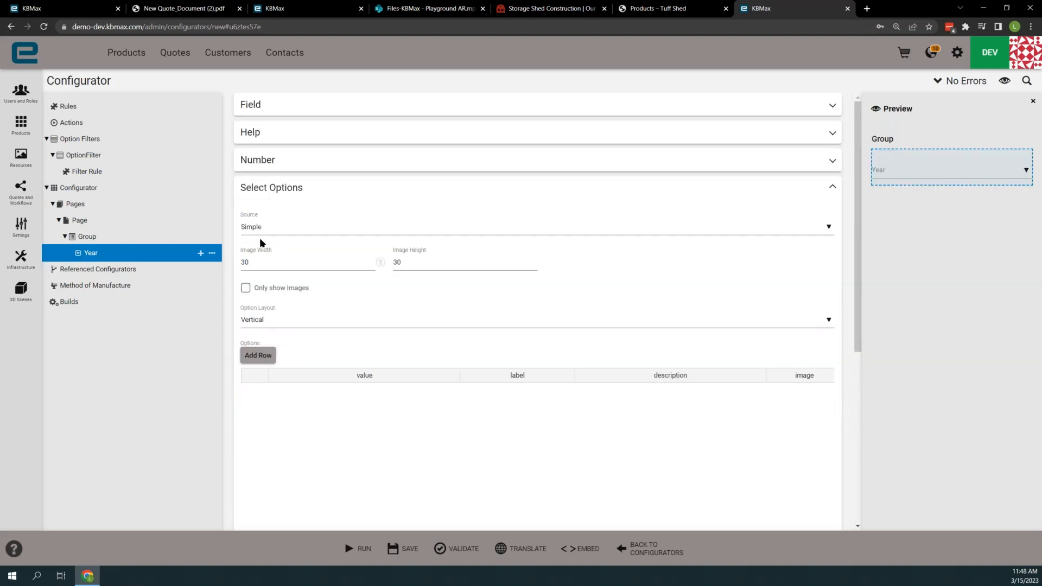
pyautogui.click(262, 228)
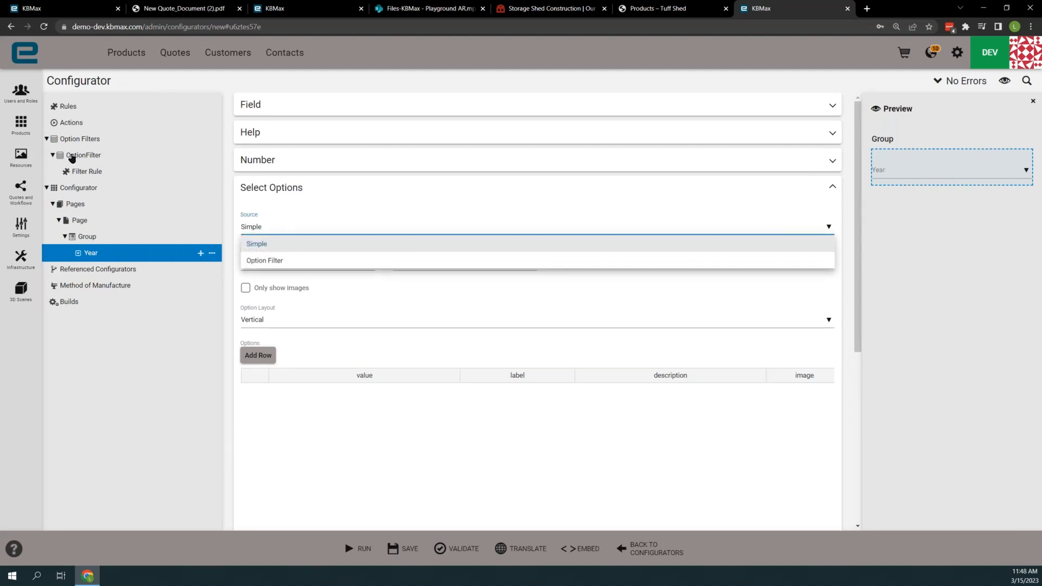
pyautogui.click(265, 261)
pyautogui.click(269, 262)
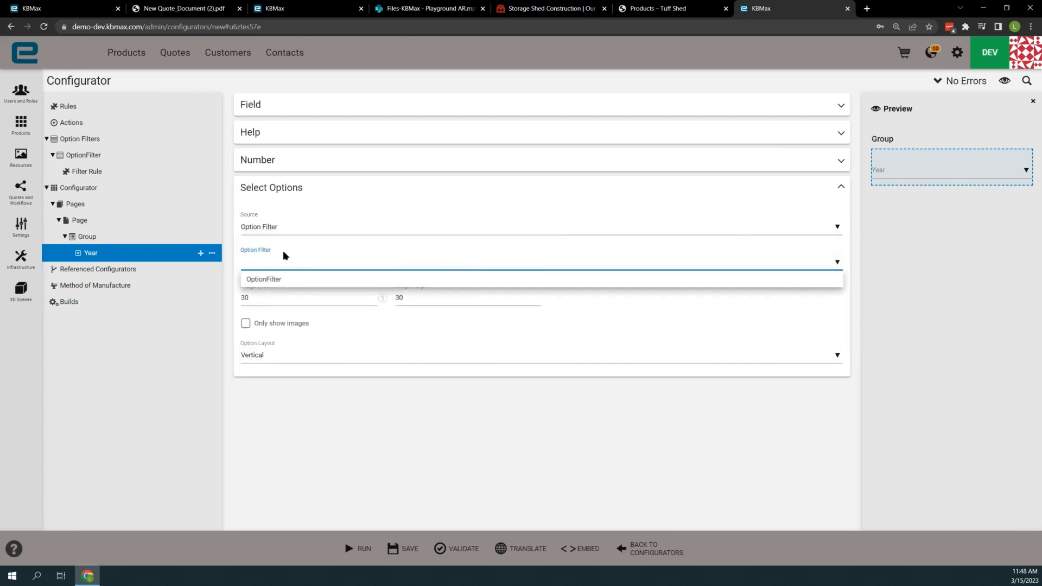
pyautogui.click(266, 280)
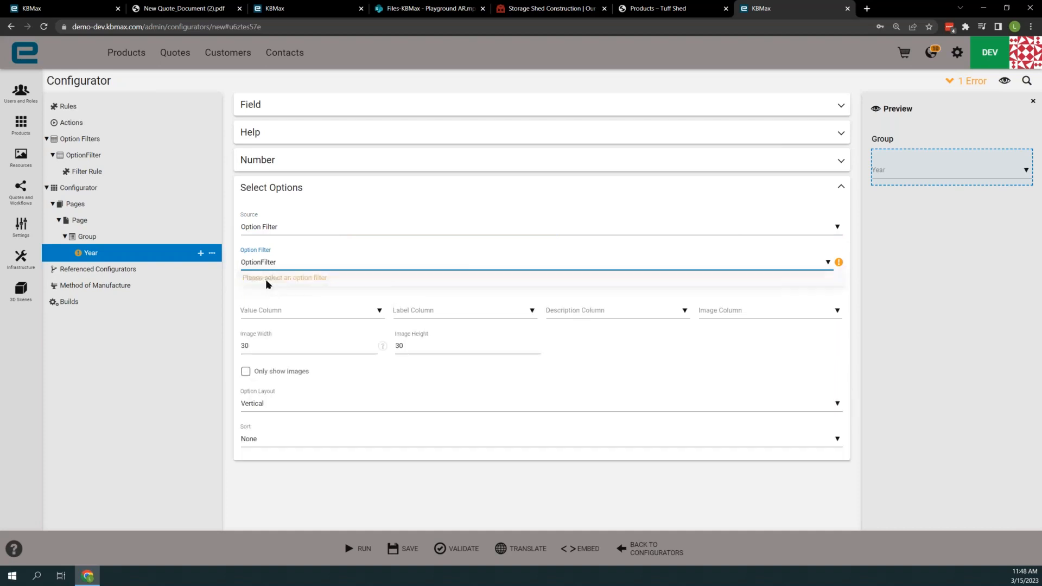
pyautogui.click(287, 305)
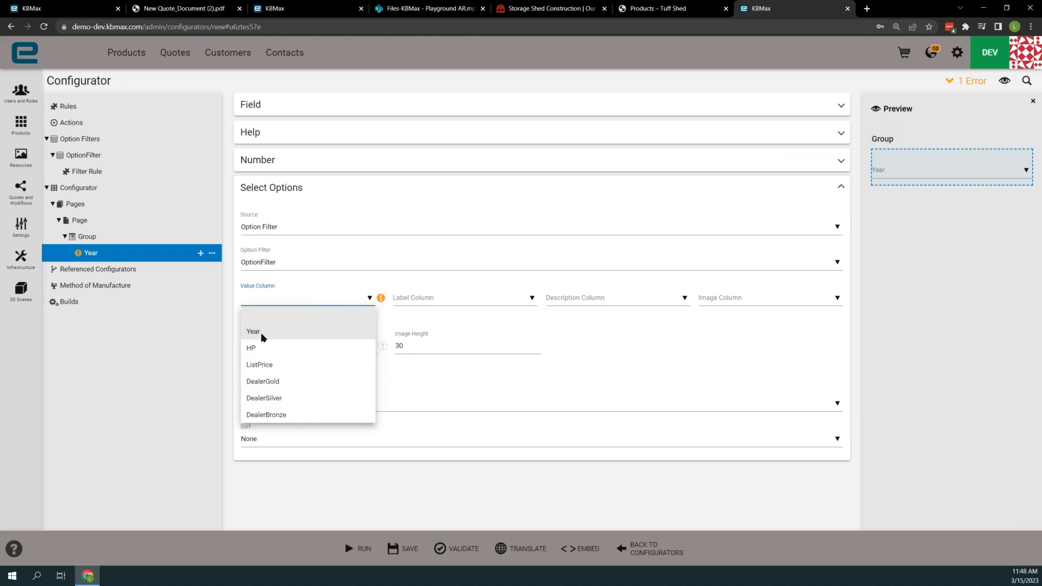
pyautogui.click(262, 331)
# - Duplicate the Year field and change the copy's data type to Text
pyautogui.click(212, 254)
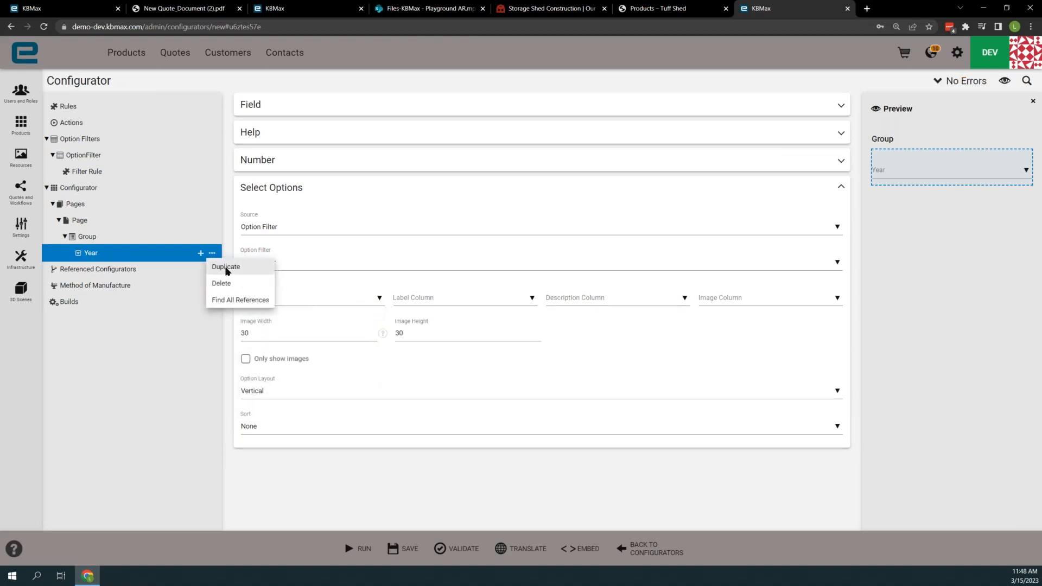
pyautogui.click(226, 267)
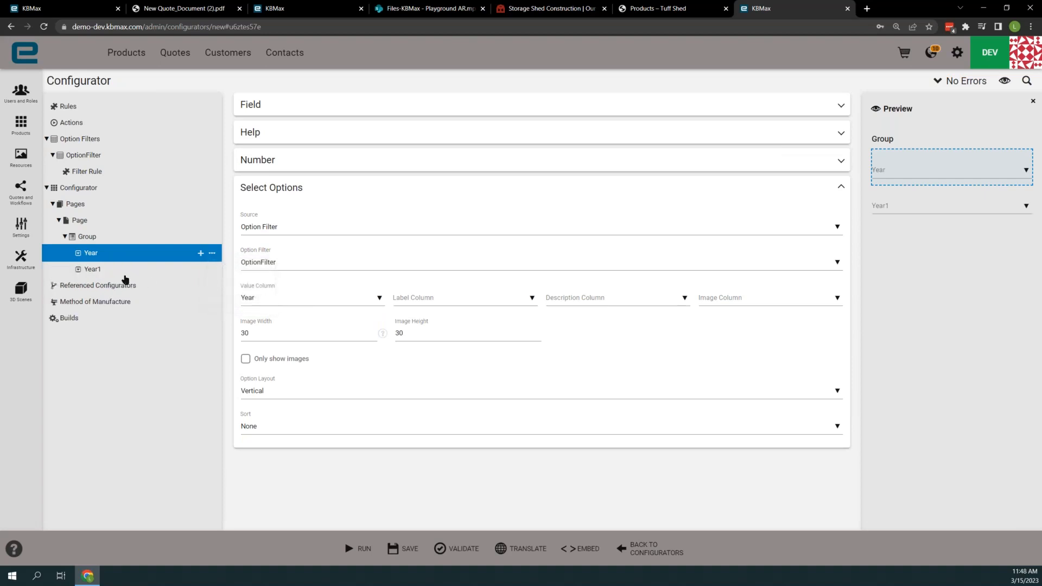
pyautogui.click(273, 105)
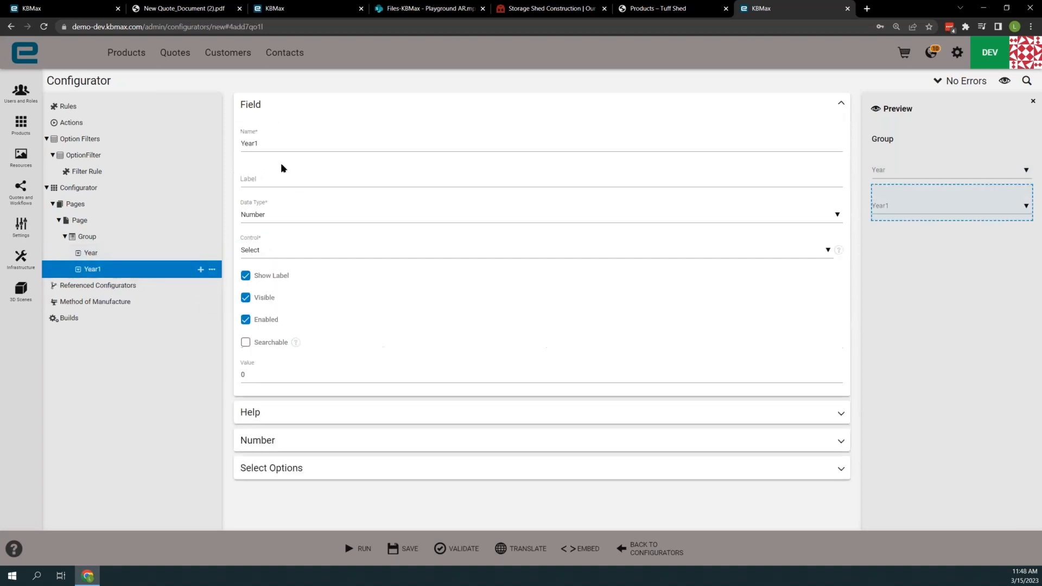
pyautogui.click(268, 216)
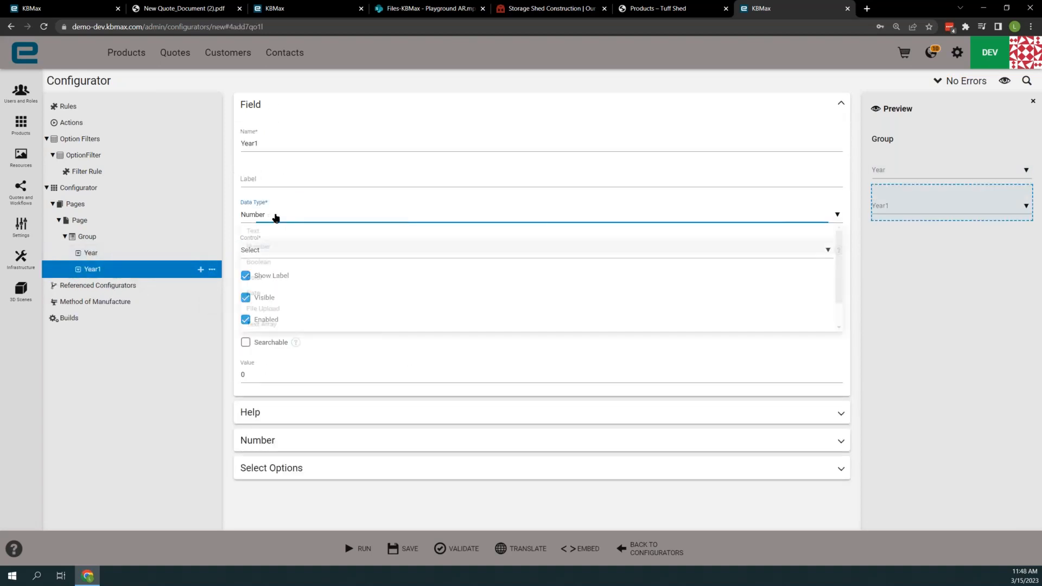
pyautogui.click(273, 229)
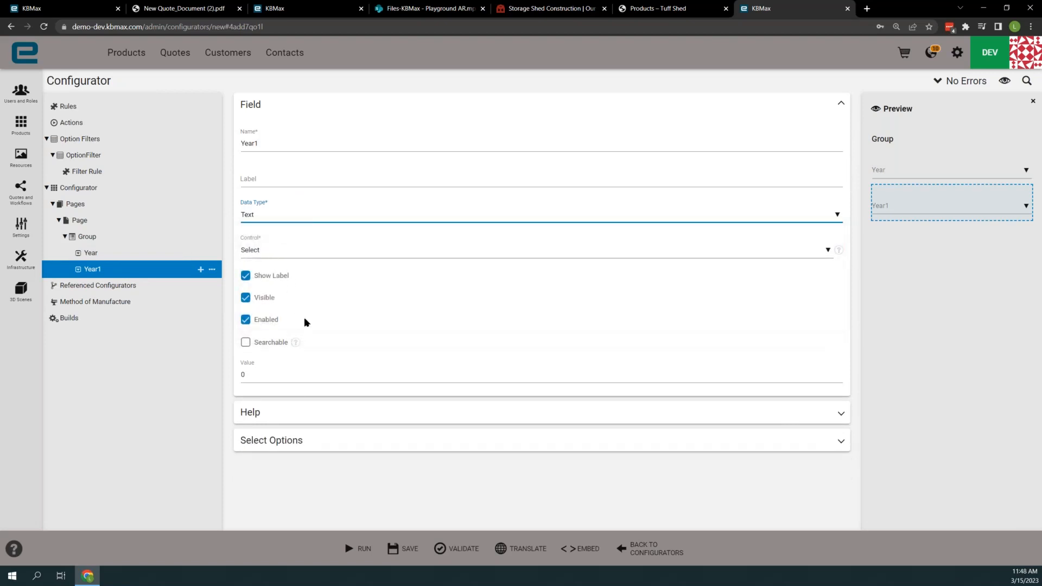
# - Set the duplicated field's value column to Make and rename the field Make
pyautogui.click(272, 442)
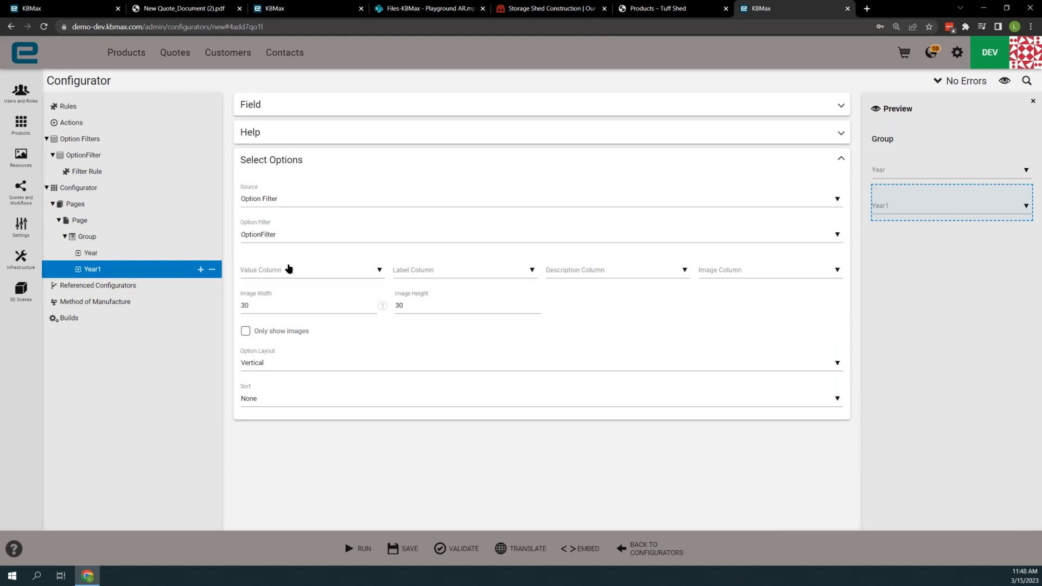
pyautogui.click(273, 266)
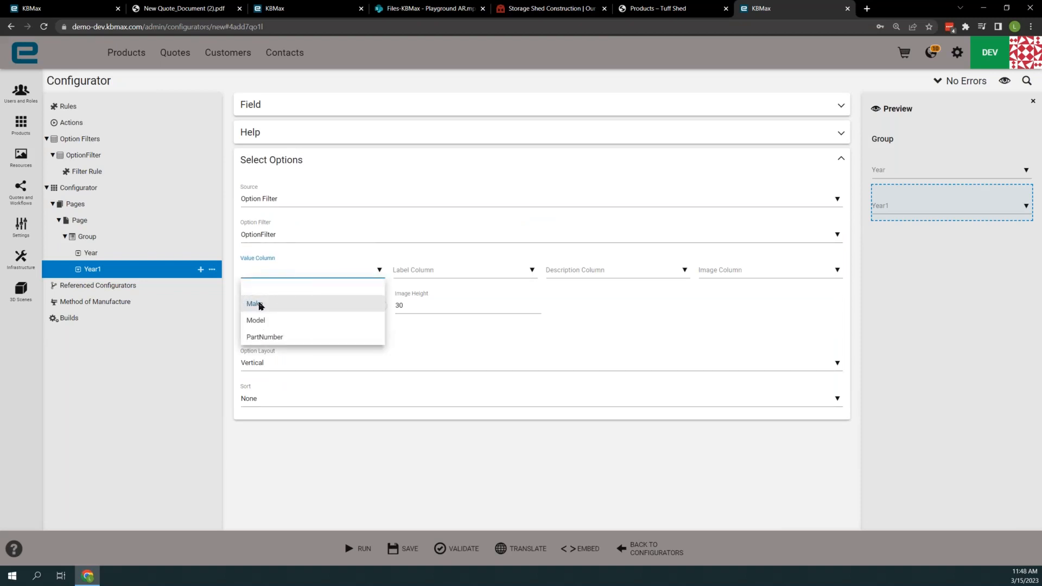
pyautogui.click(261, 306)
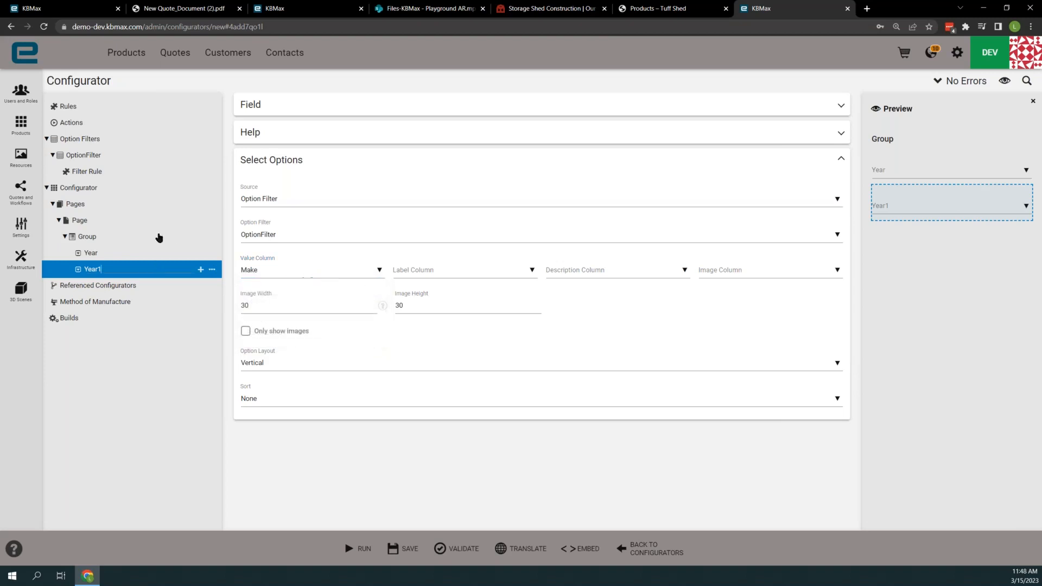
pyautogui.press('BackSpace')
pyautogui.press('BackSpace')
pyautogui.press('BackSpace')
pyautogui.press('BackSpace')
pyautogui.write('Make')
pyautogui.press('Return')
# - Duplicate the Make field, rename the copy Model, and set its value column to Model
pyautogui.click(212, 269)
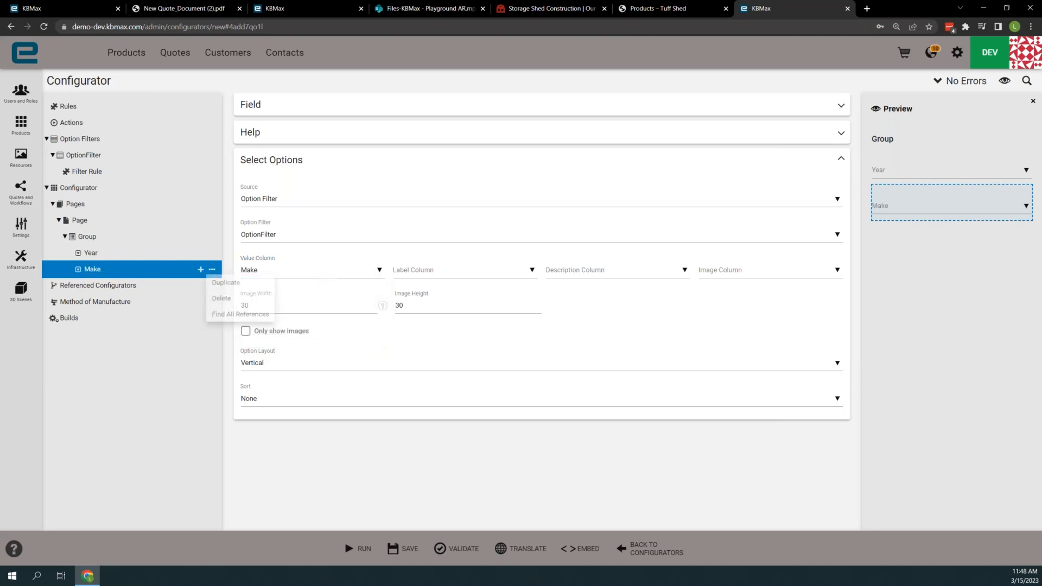
pyautogui.click(226, 283)
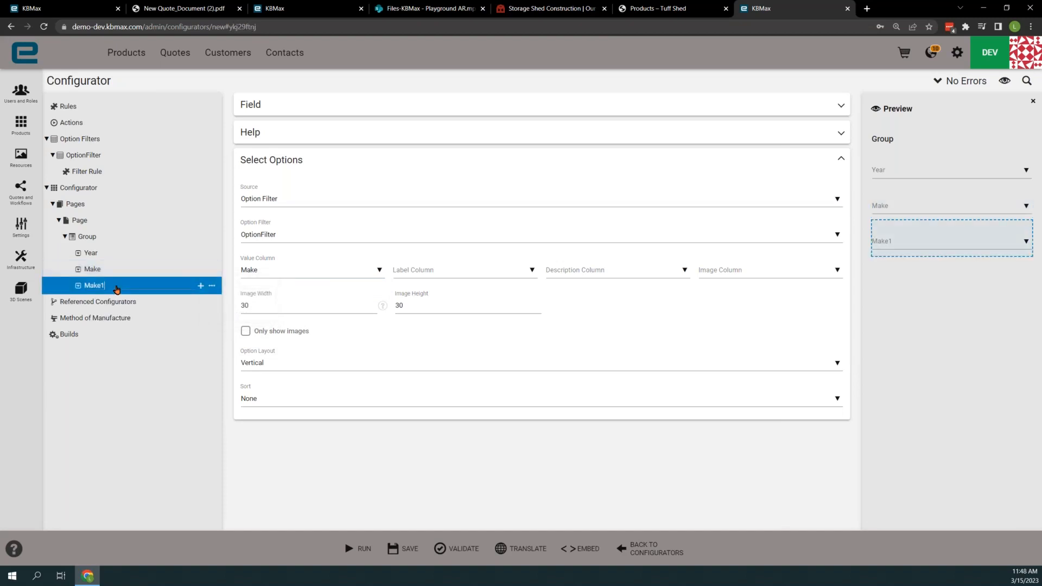
pyautogui.write('Model')
pyautogui.click(272, 271)
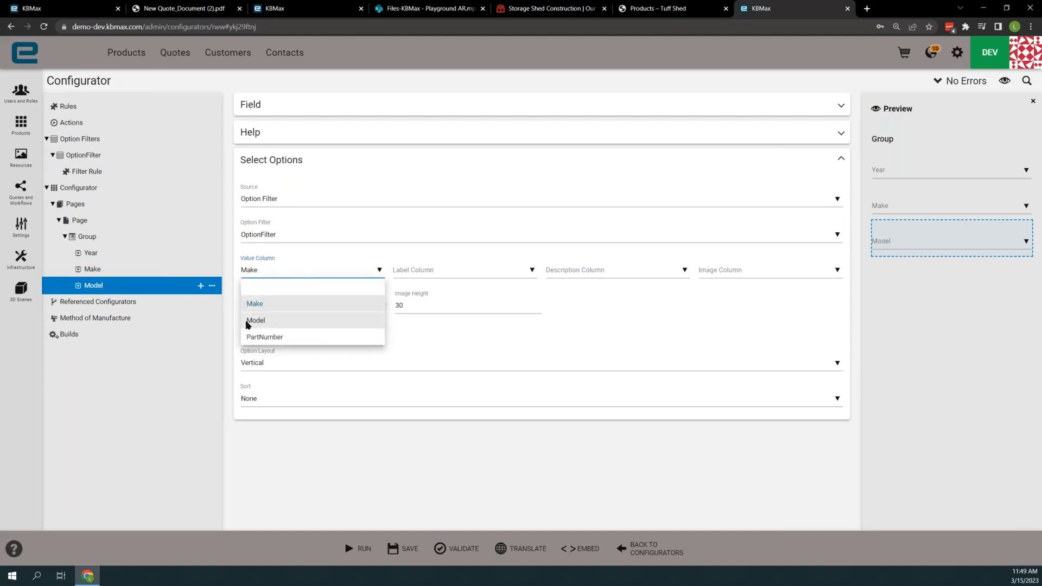
pyautogui.click(273, 320)
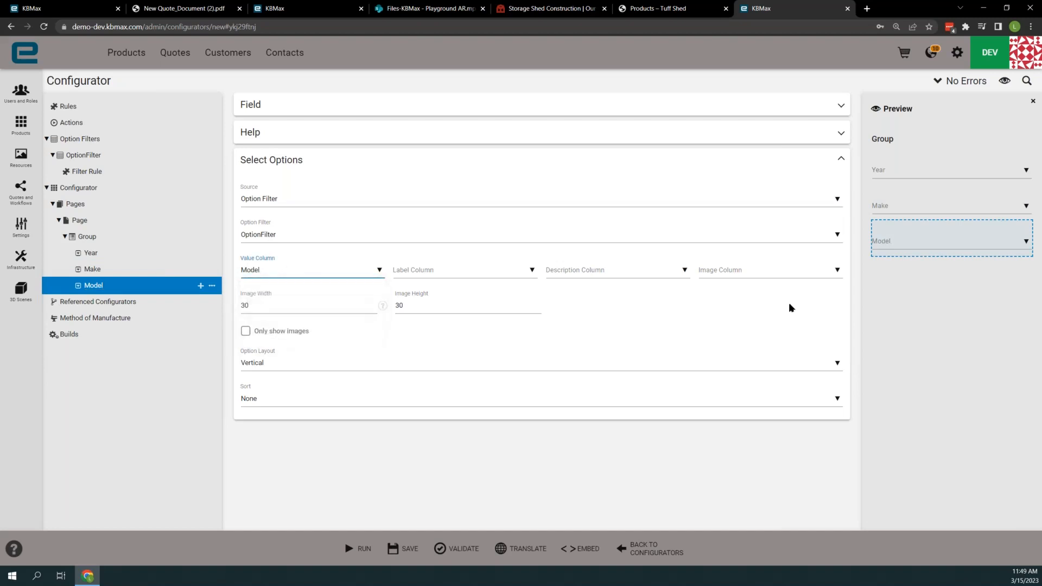
# - Widen the preview area beside the Model field's settings
pyautogui.moveTo(855, 304); pyautogui.dragTo(726, 307)
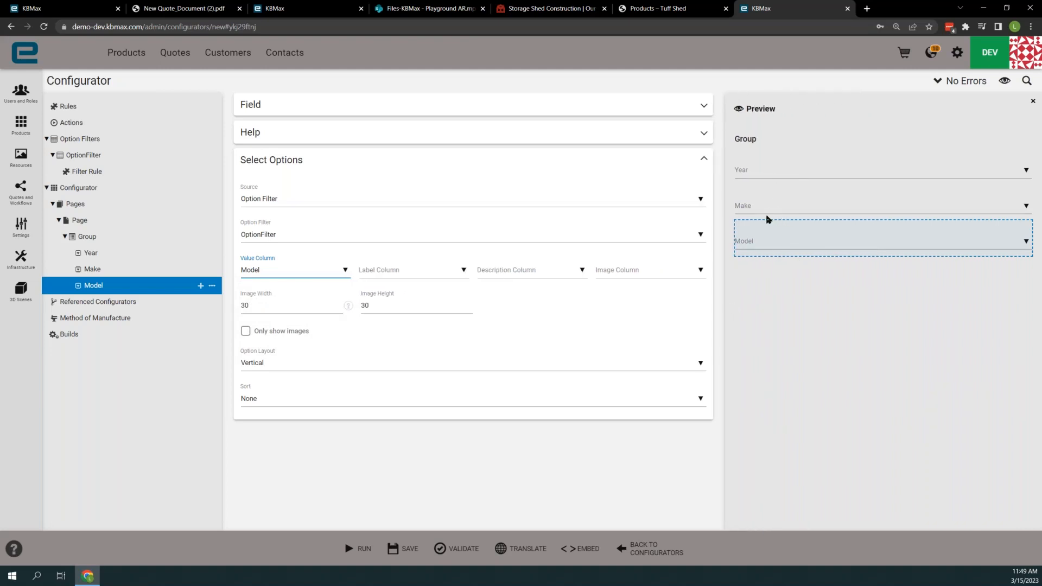
pyautogui.click(86, 286)
pyautogui.moveTo(86, 286); pyautogui.dragTo(106, 296)
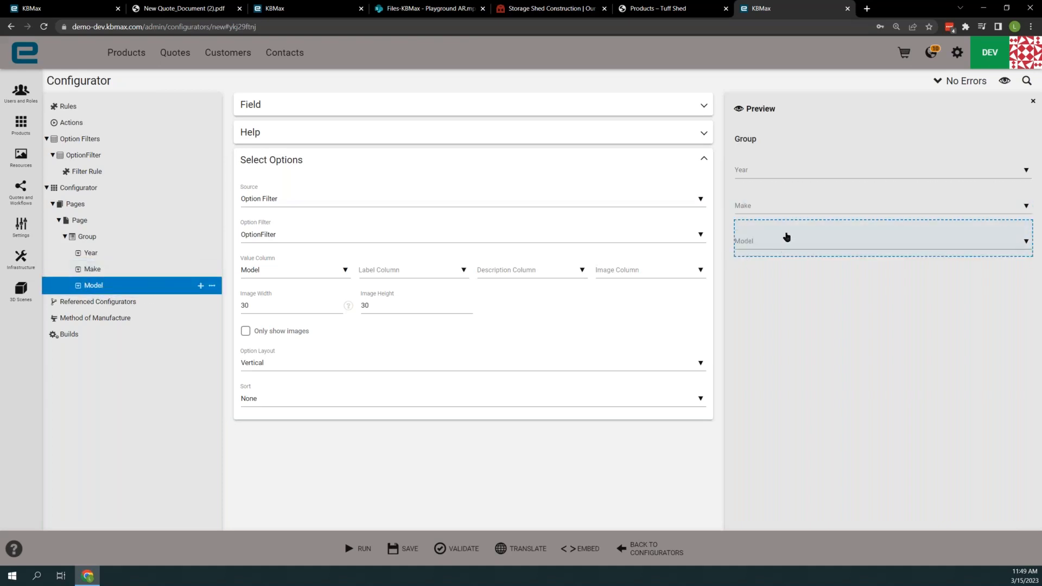
# - Try to run the configurator, close the blank run page, and try to reload the configurator page
pyautogui.click(359, 550)
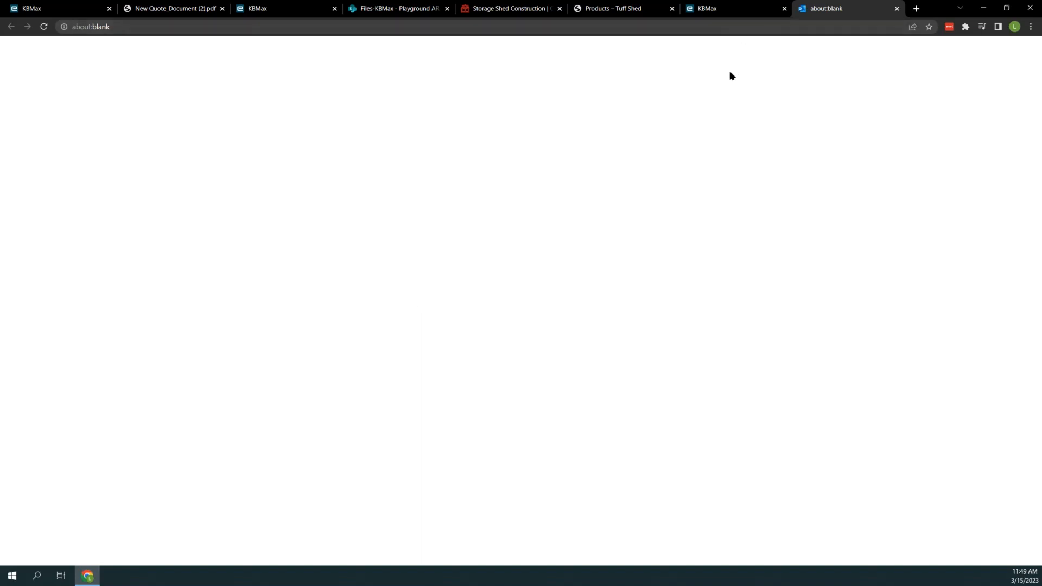
pyautogui.click(897, 9)
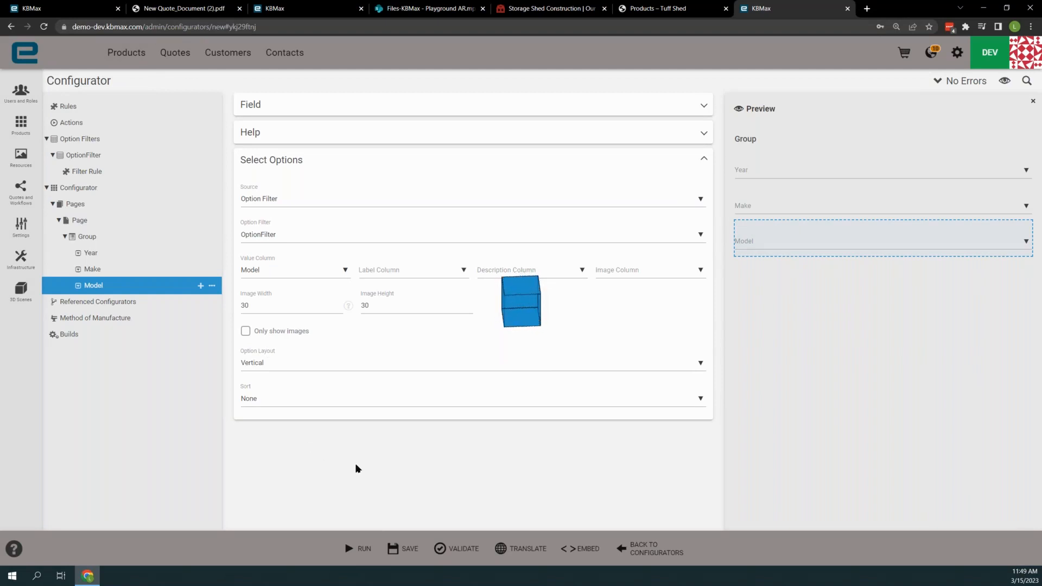
pyautogui.click(46, 27)
pyautogui.click(614, 83)
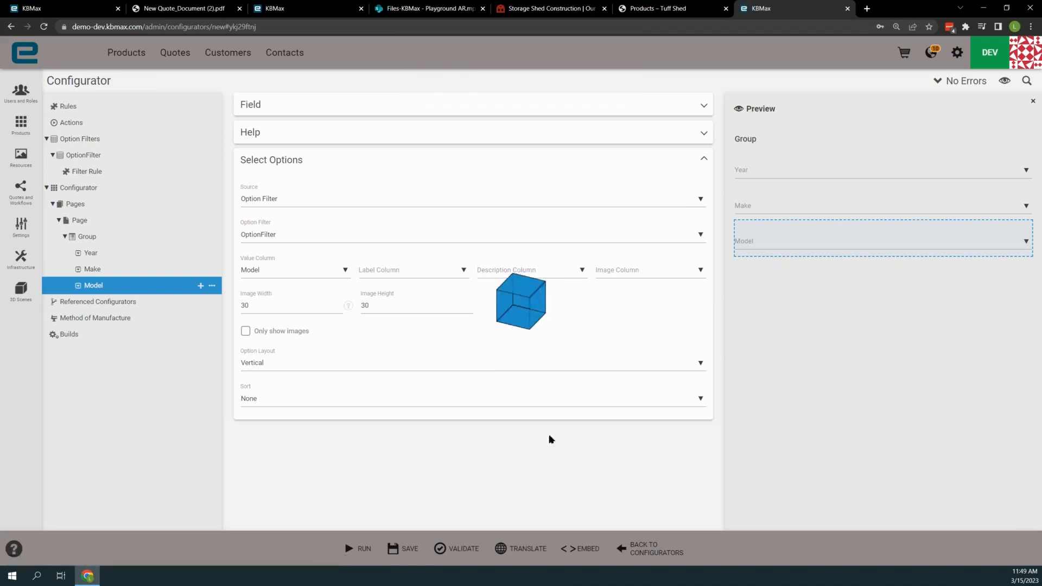
# - Save the configurator and try running it again, checking the run page before returning to the editor
pyautogui.click(408, 542)
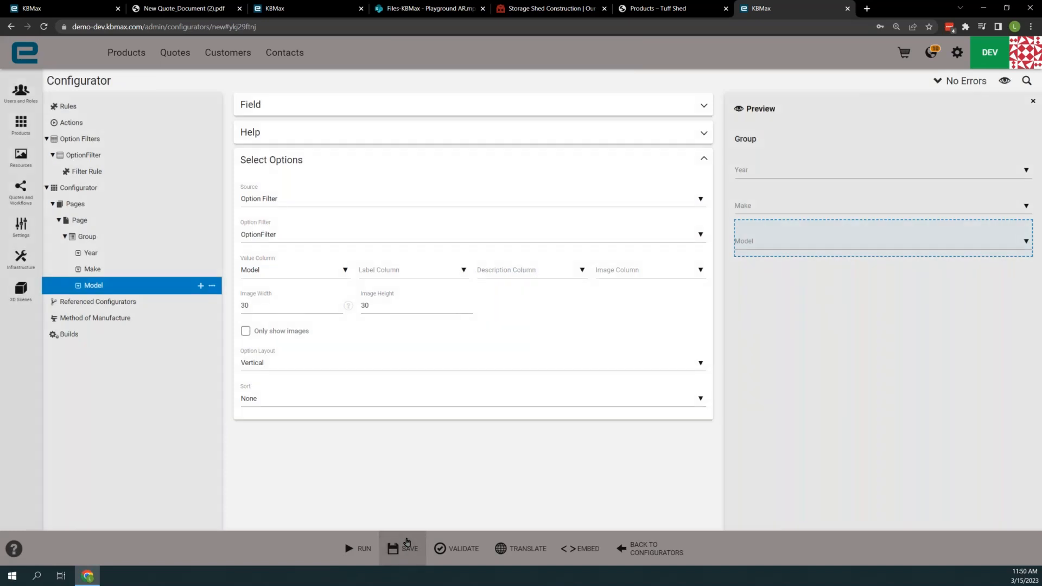
pyautogui.click(359, 547)
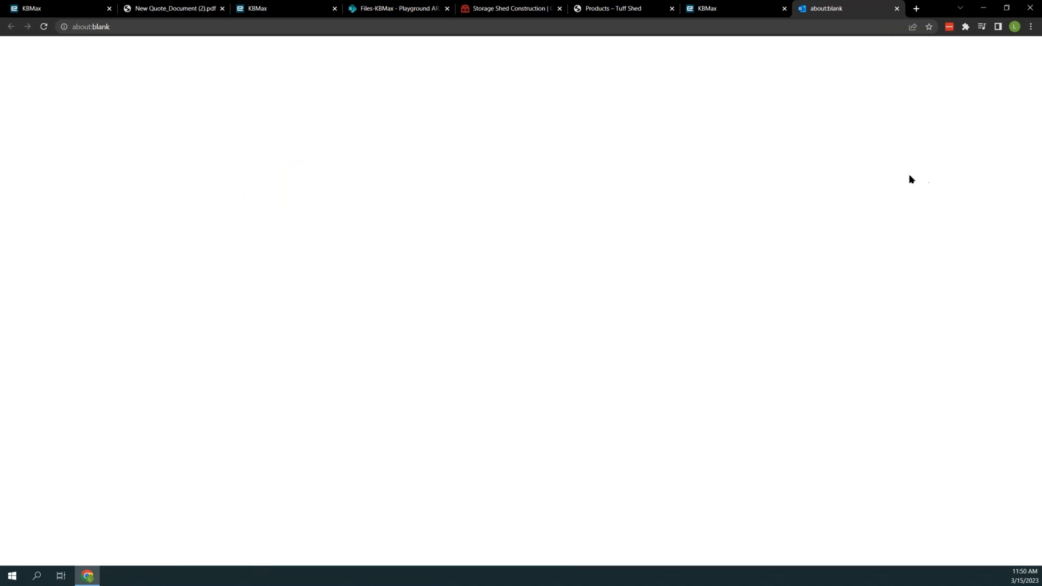
pyautogui.click(734, 12)
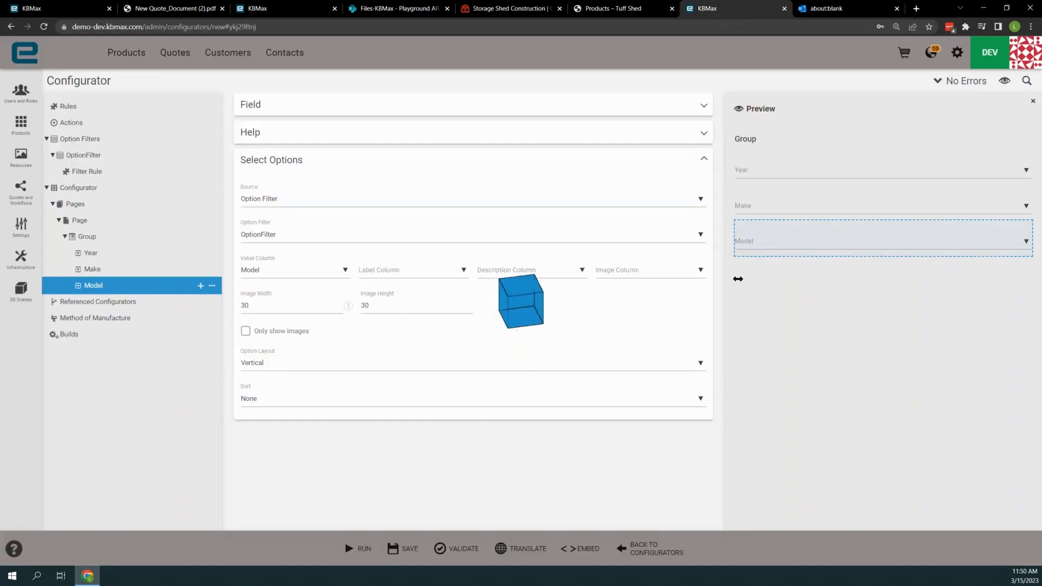
pyautogui.click(831, 10)
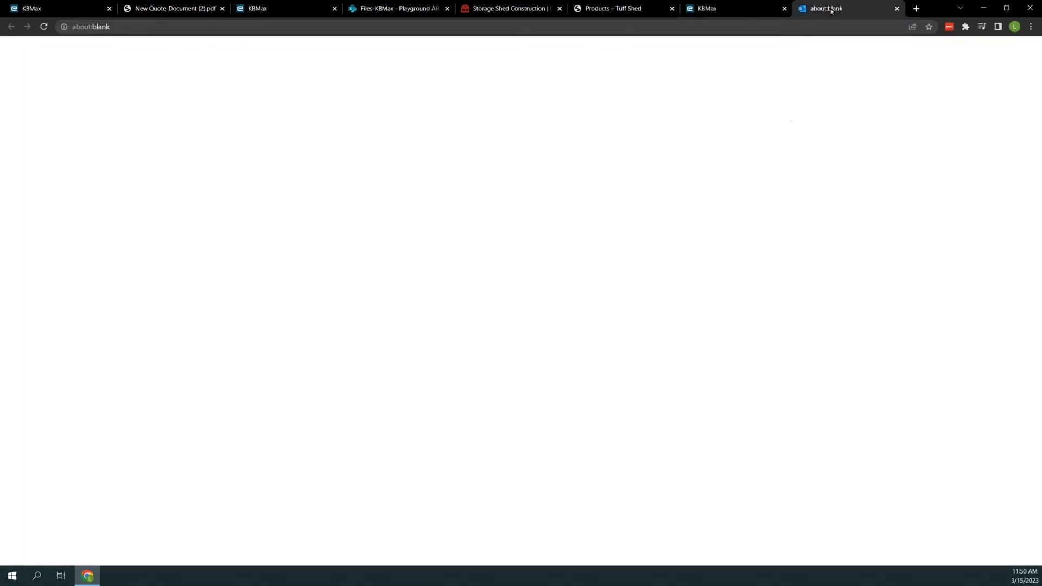
pyautogui.click(745, 7)
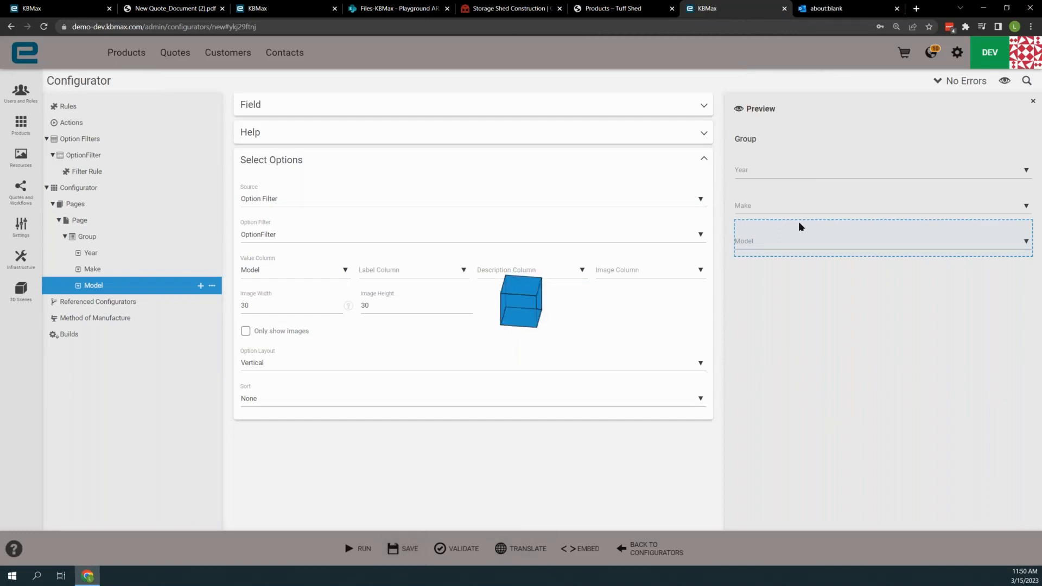
# - Leave the configurator editor for the Configurators list and reload that page
pyautogui.click(958, 55)
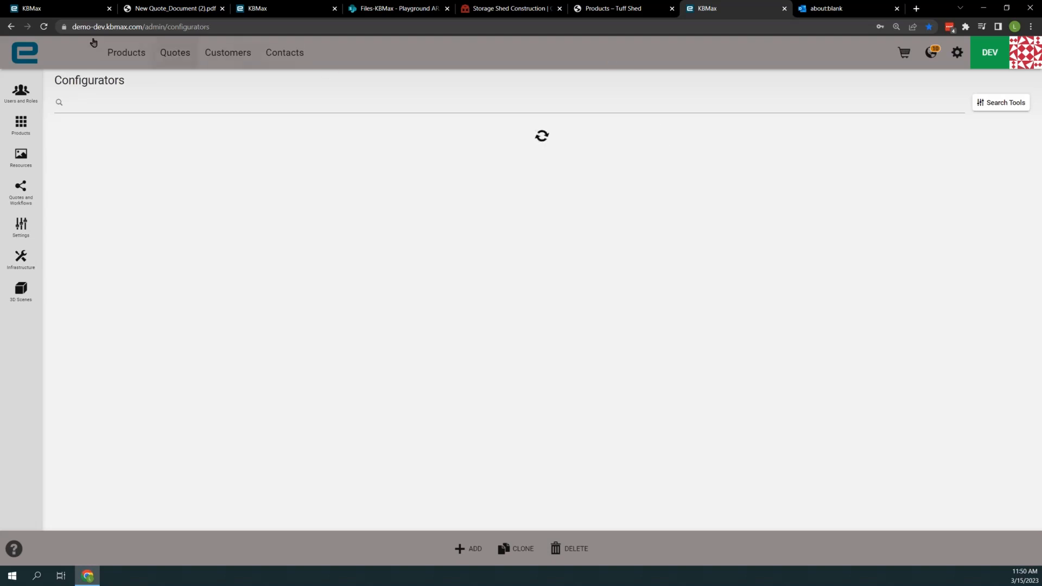
pyautogui.click(45, 26)
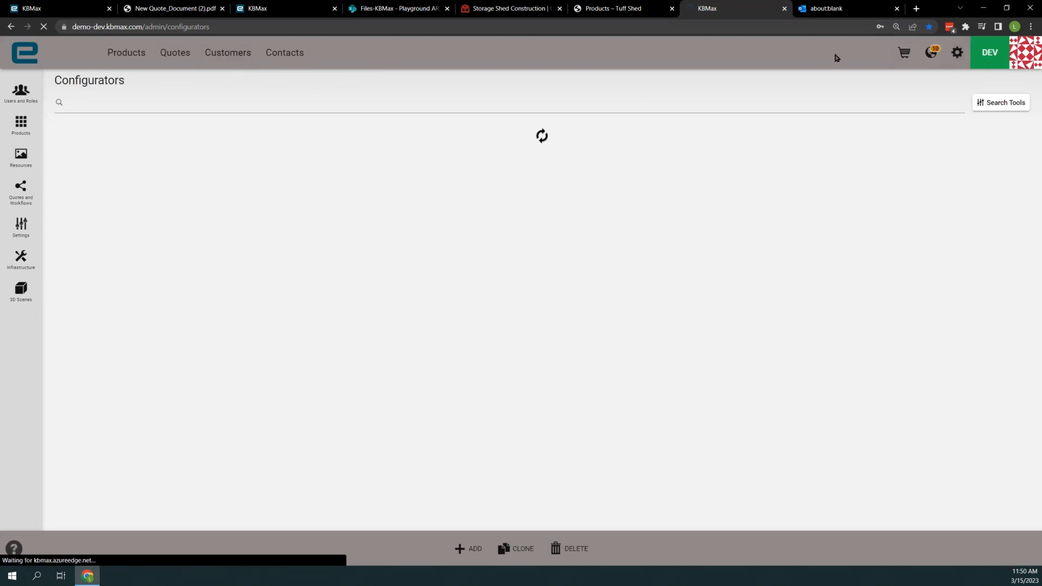
# - Close the six browser tabs that precede the loading Configurators page, from the first KBMax page through the Tuff Shed products page
pyautogui.click(712, 25)
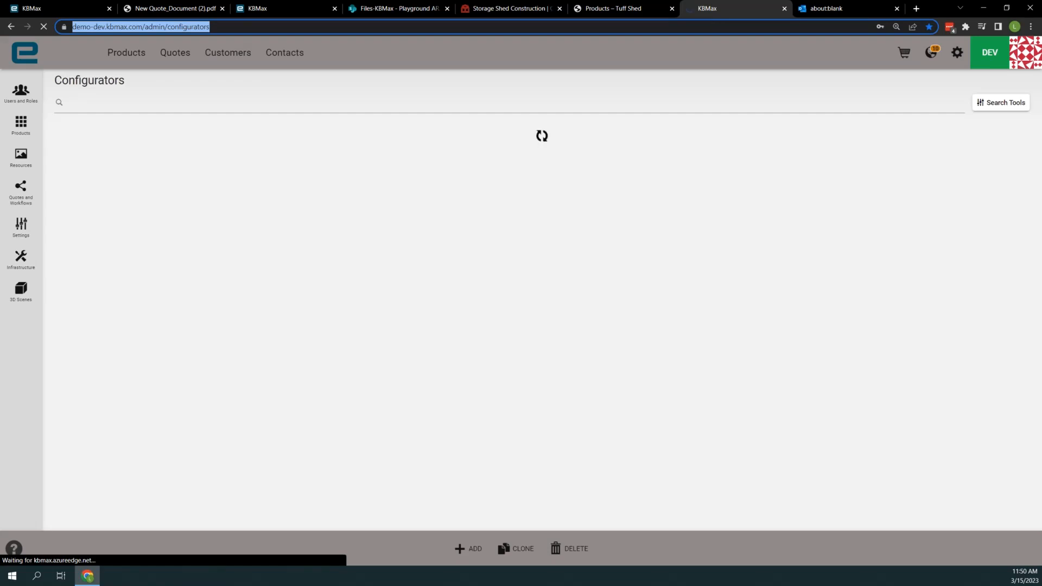
pyautogui.click(109, 9)
pyautogui.click(109, 9)
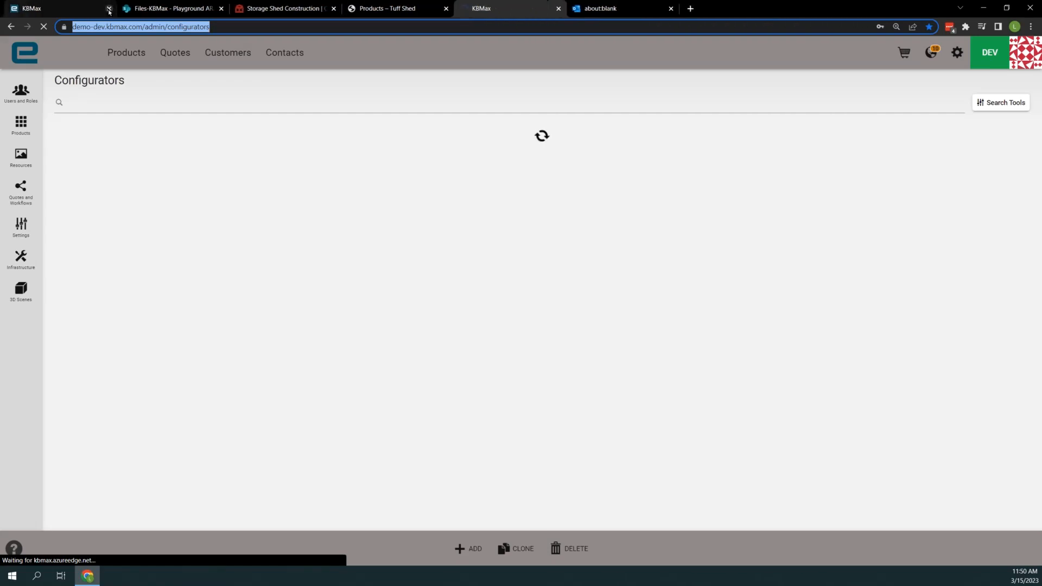
pyautogui.click(109, 9)
pyautogui.click(109, 9)
pyautogui.click(109, 9)
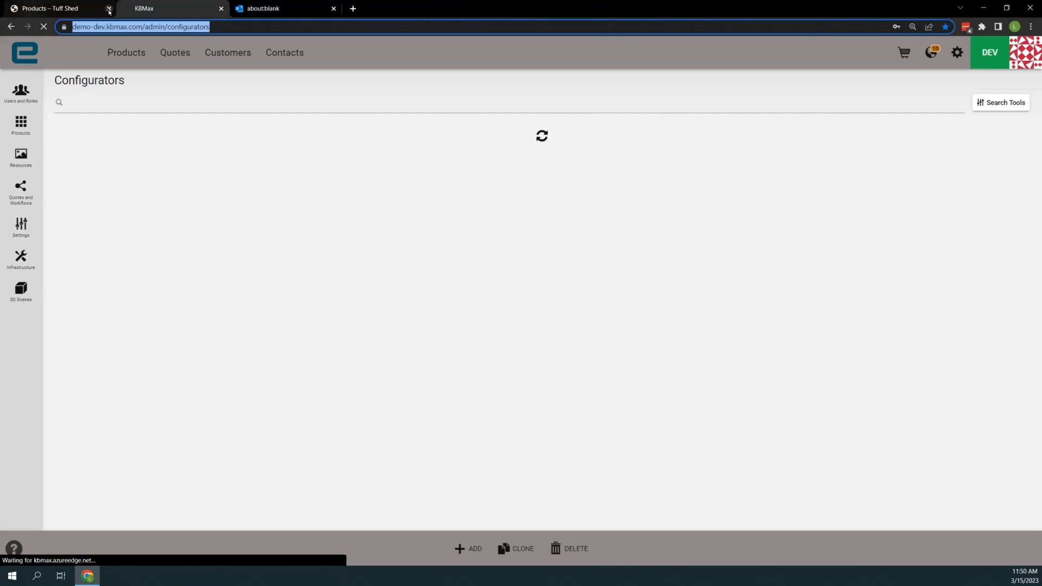
pyautogui.click(109, 9)
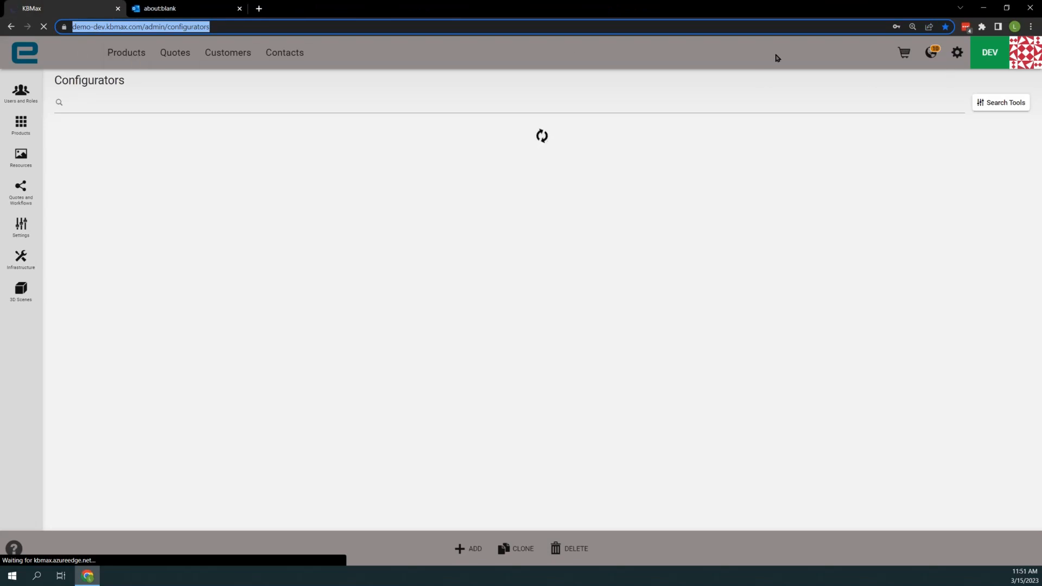
pyautogui.press('End')
pyautogui.hotkey('ctrl', 'shift', 'Left')
pyautogui.hotkey('ctrl', 'shift', 'Left')
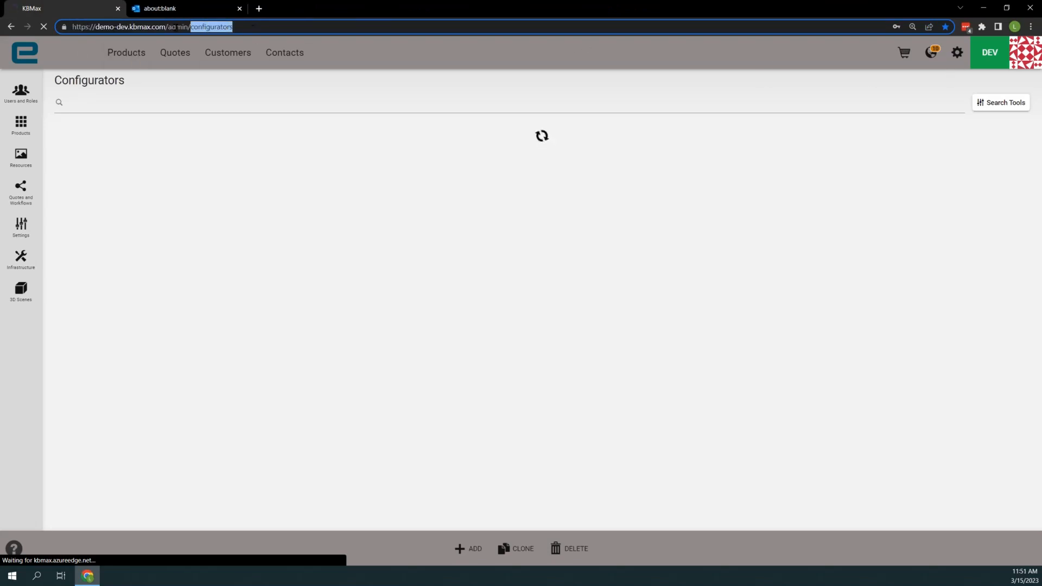
pyautogui.press('BackSpace')
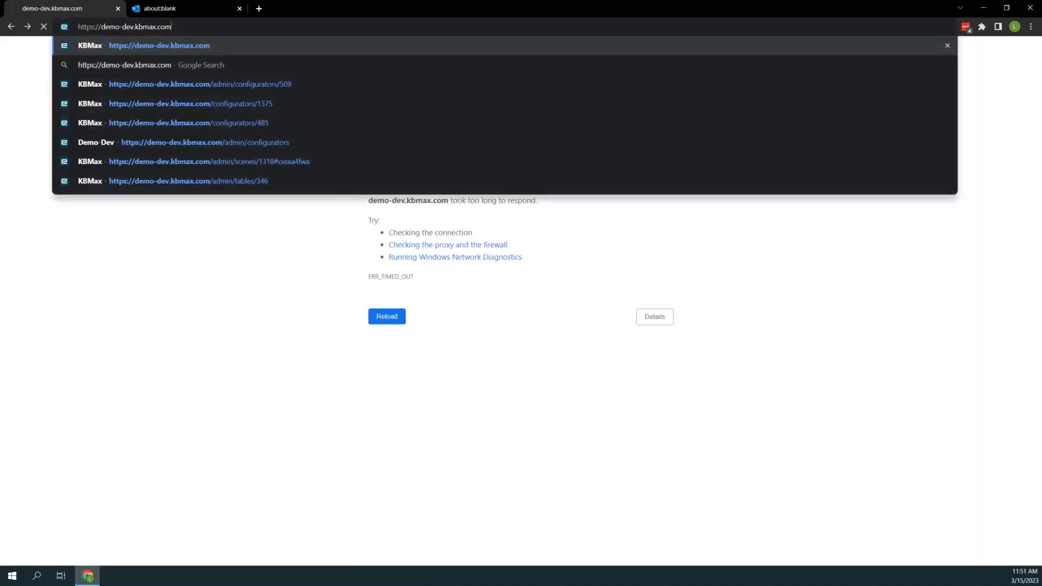
pyautogui.press('Return')
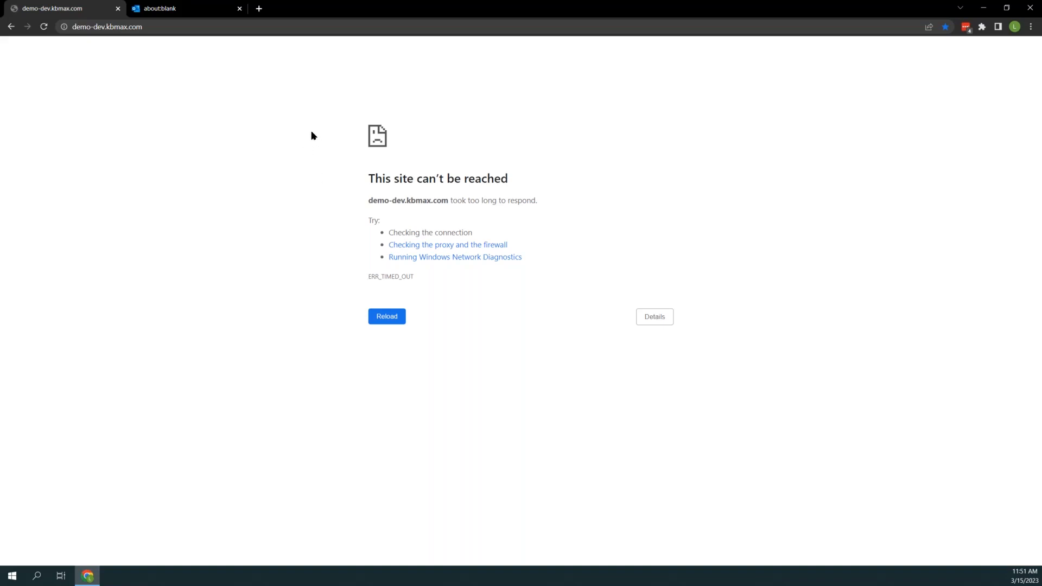
pyautogui.click(44, 26)
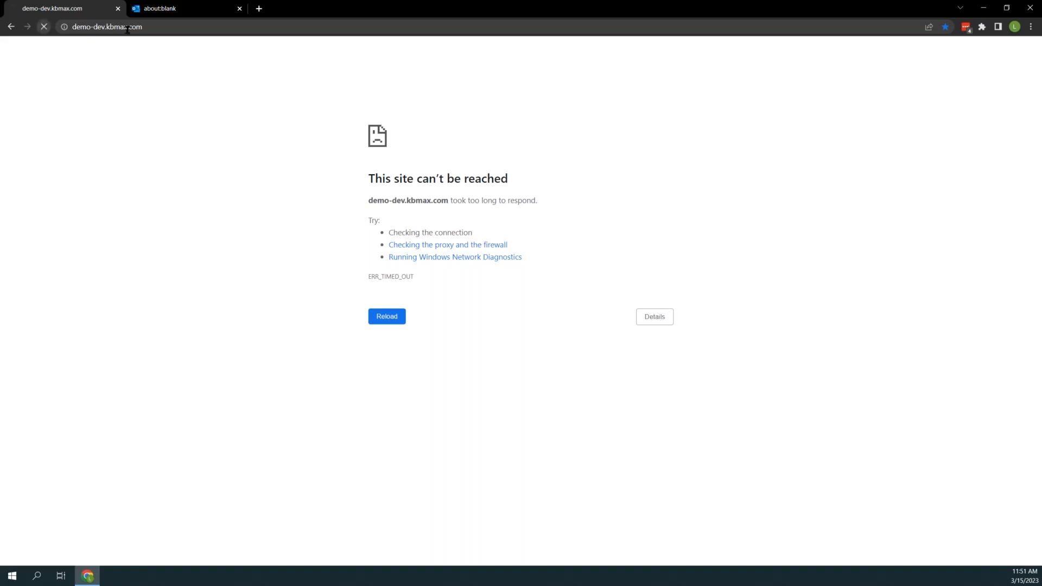